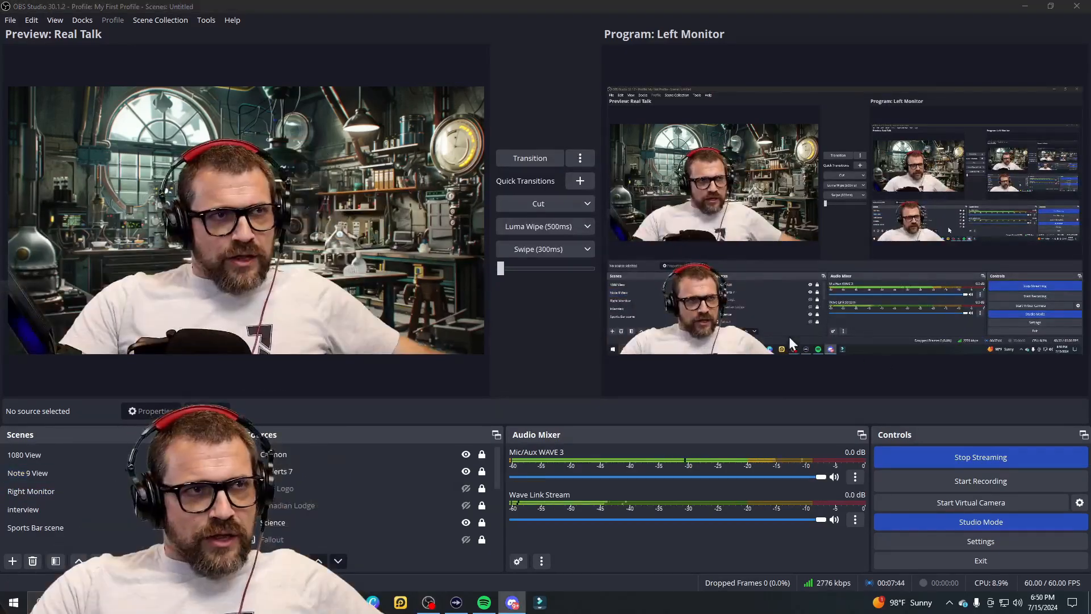
# Step: View the program Settings and close them without making changes
pyautogui.click(11, 21)
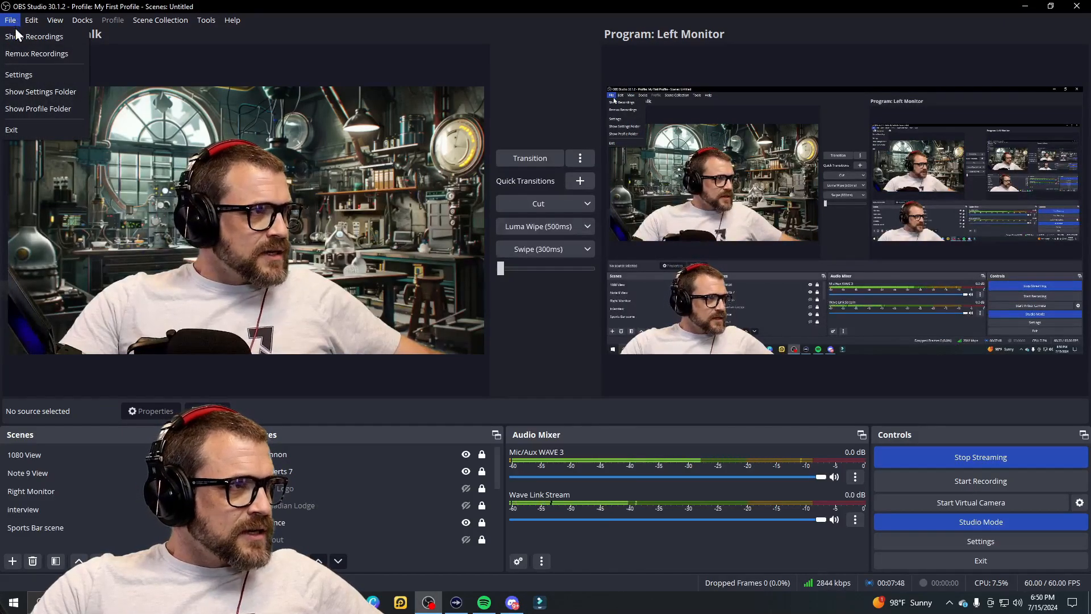
pyautogui.click(23, 75)
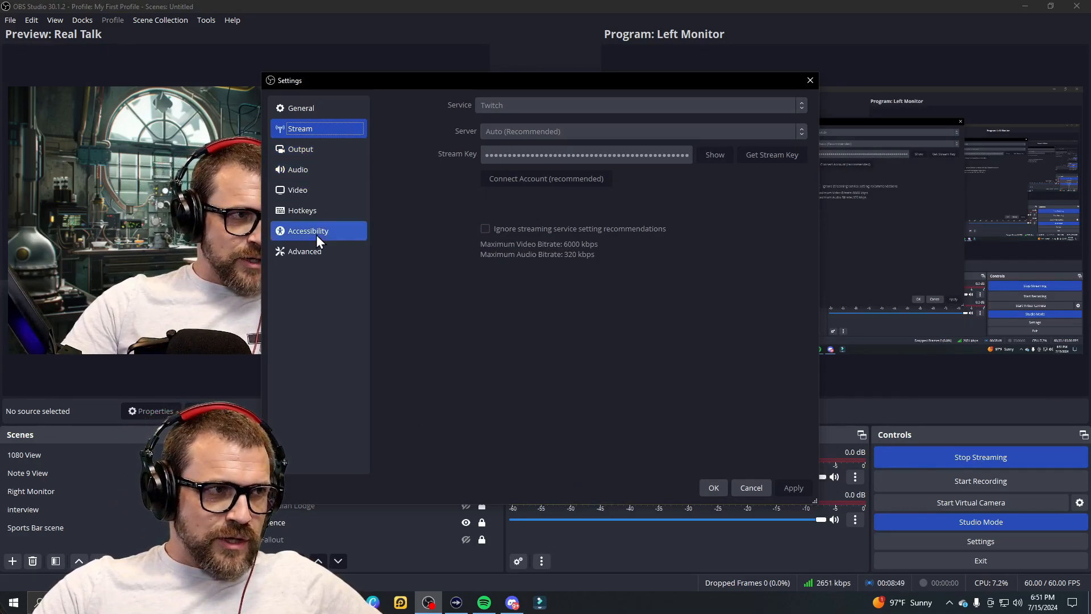
pyautogui.click(810, 81)
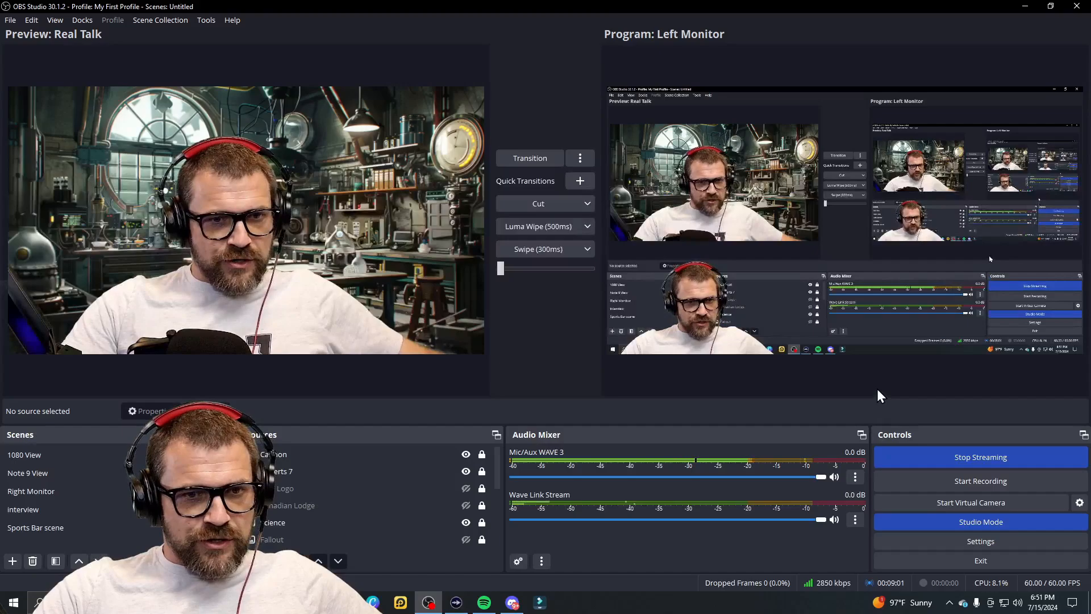
# Step: Toggle Studio Mode off and on, preview Note 9 View, interview and Sports Bar, then transition live
pyautogui.click(988, 523)
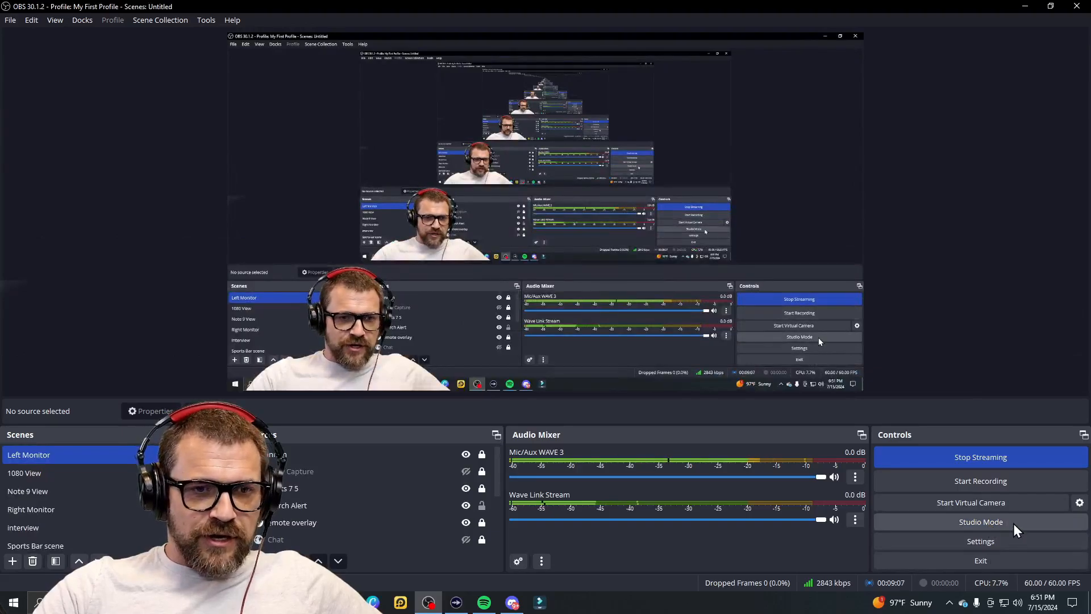
pyautogui.click(1013, 524)
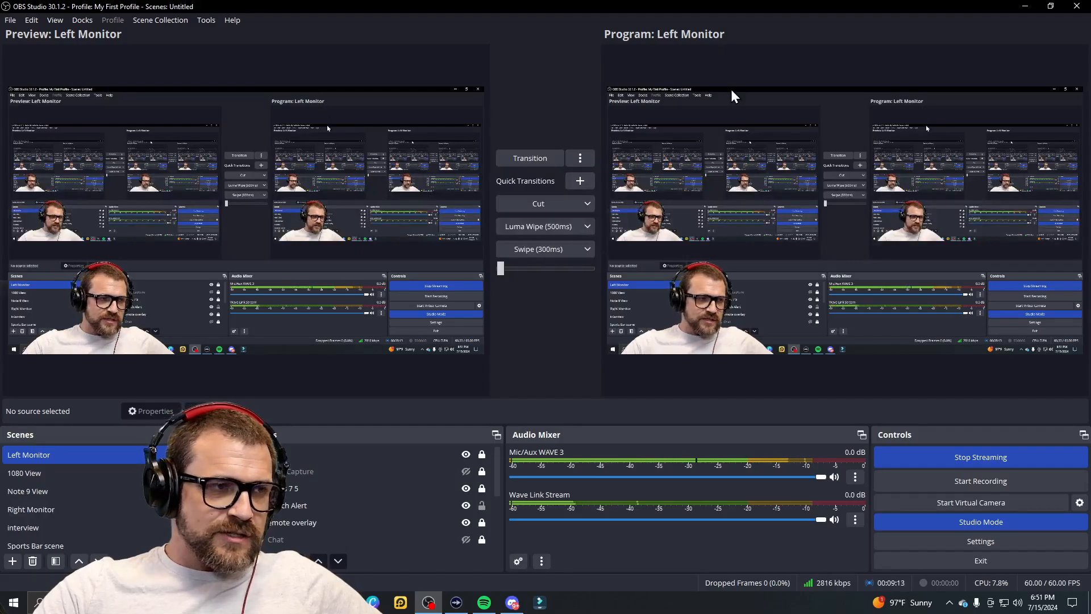
pyautogui.click(102, 491)
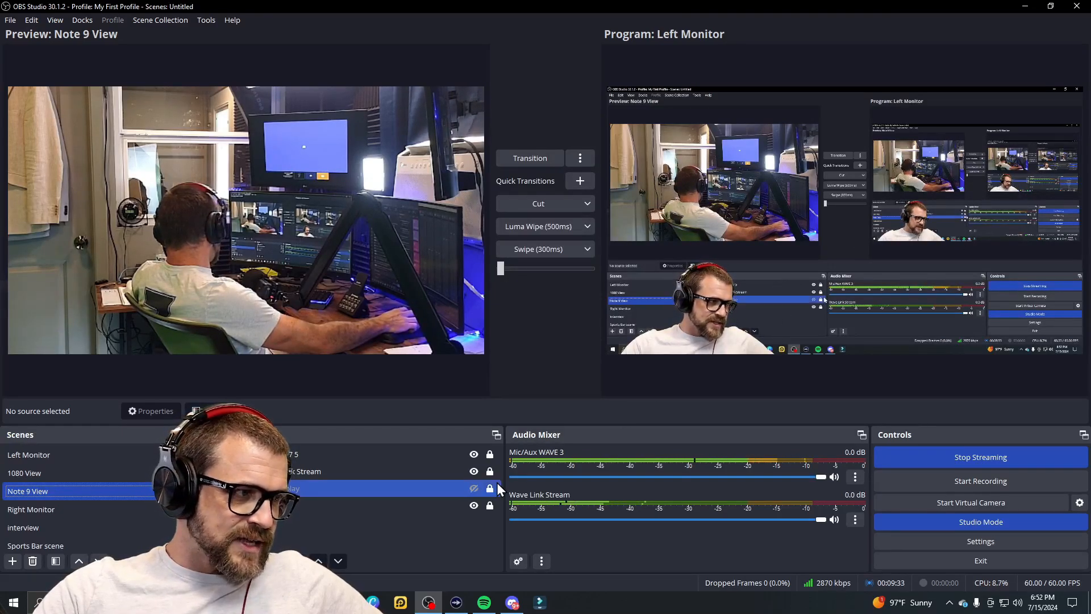
pyautogui.click(78, 533)
pyautogui.scroll(-1, 64, 524)
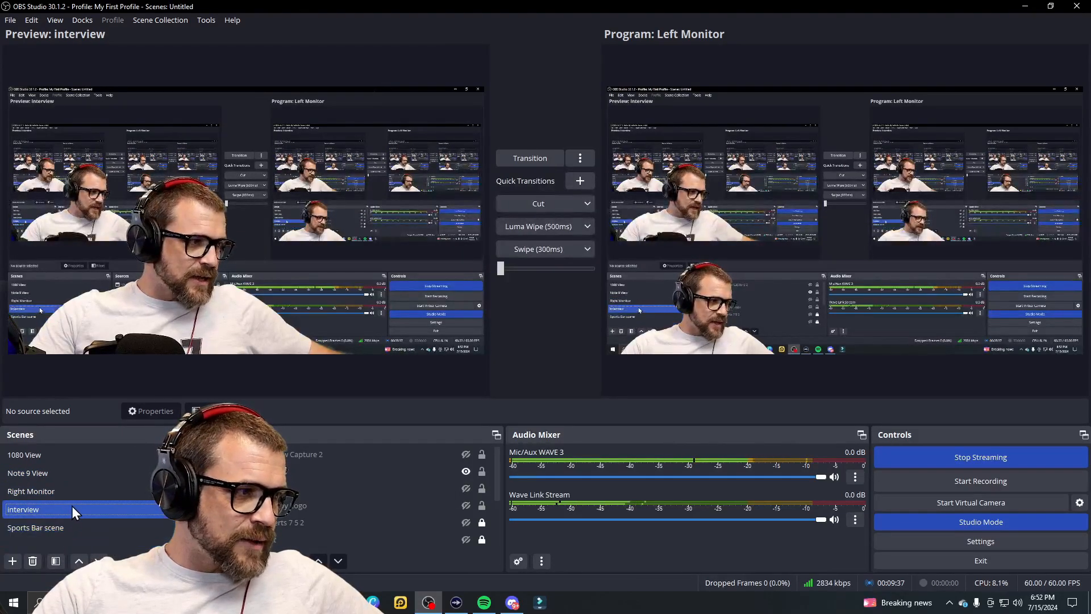
pyautogui.click(63, 530)
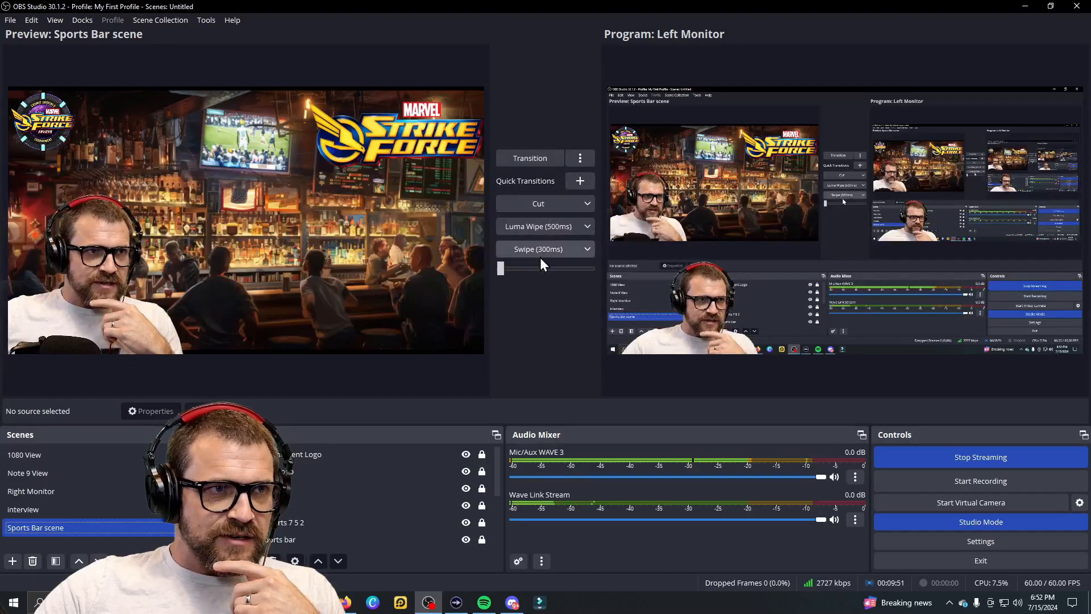
pyautogui.click(529, 158)
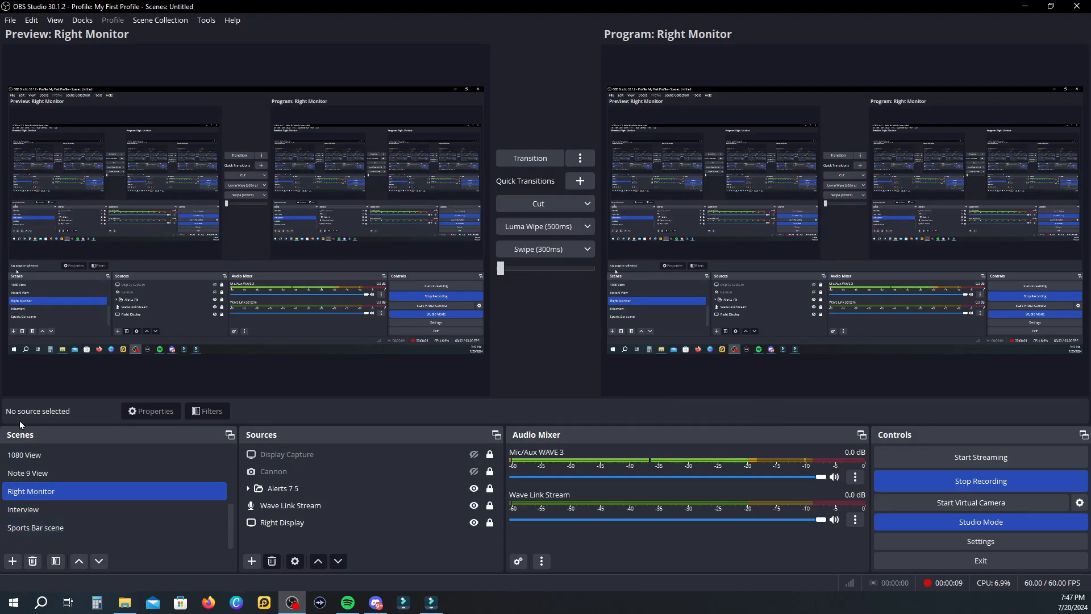
# Step: Create an empty scene called 'Sutoon and Valor go to school'
pyautogui.click(12, 563)
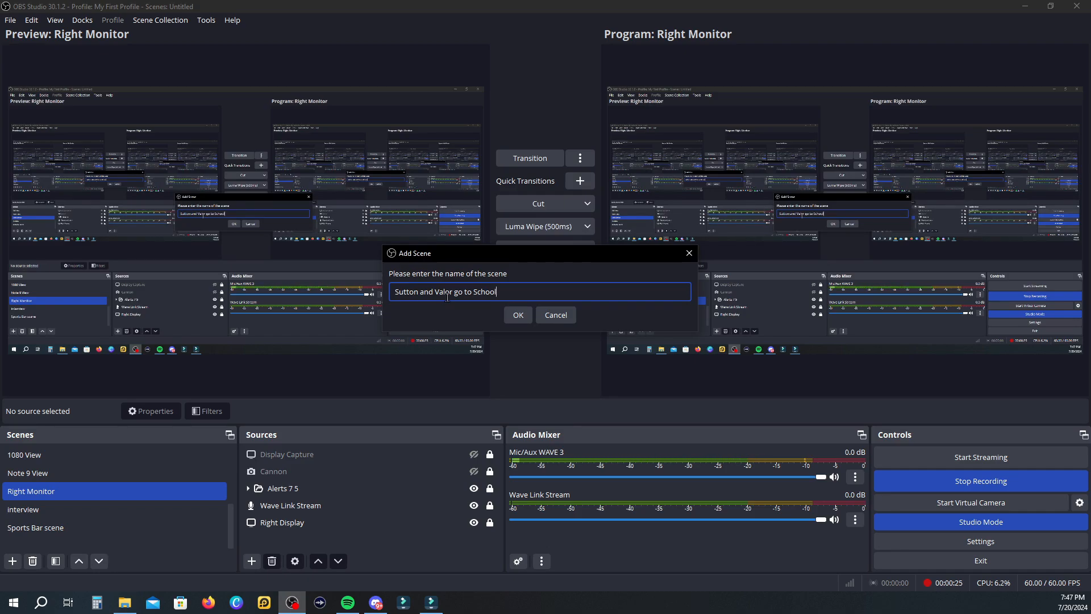
pyautogui.click(518, 315)
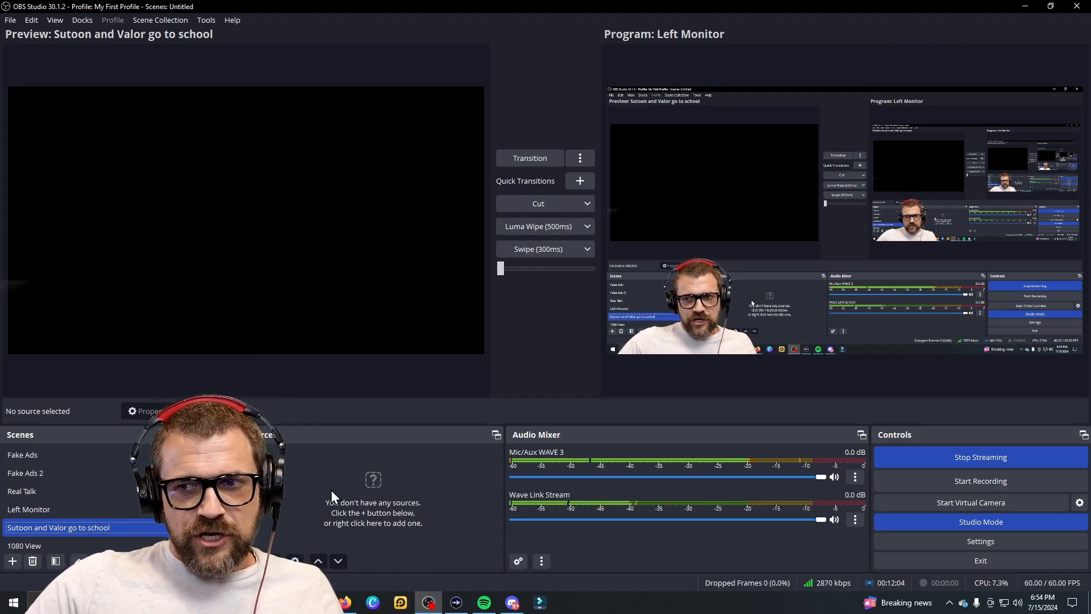
# Step: Preview Intro, Real Talk and Sports Bar, reselect 'Sutoon and Valor go to school', and list source types
pyautogui.scroll(1, 103, 480)
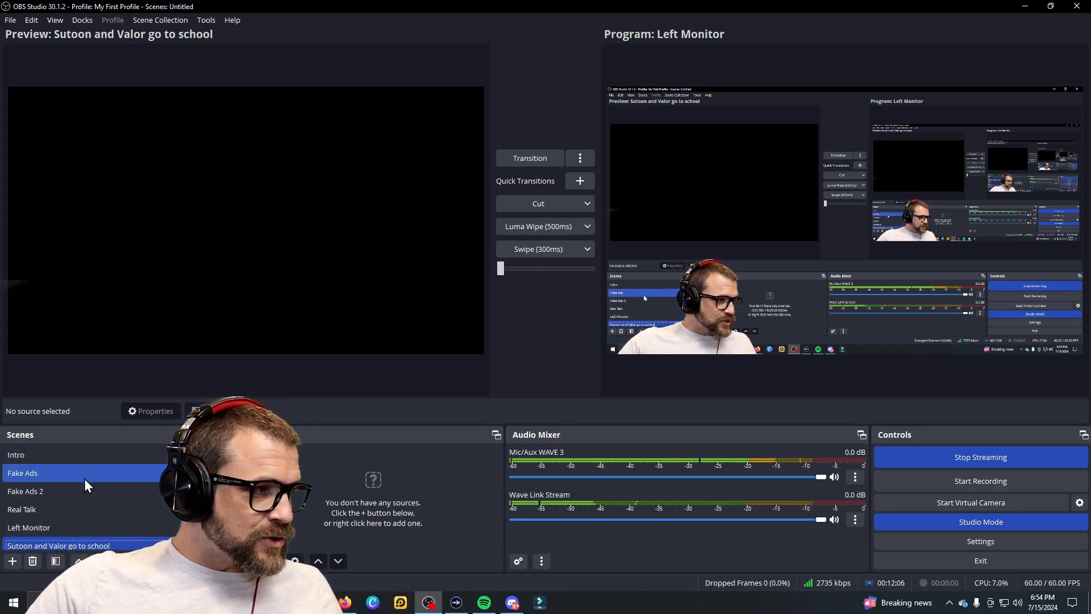
pyautogui.click(63, 459)
pyautogui.click(121, 504)
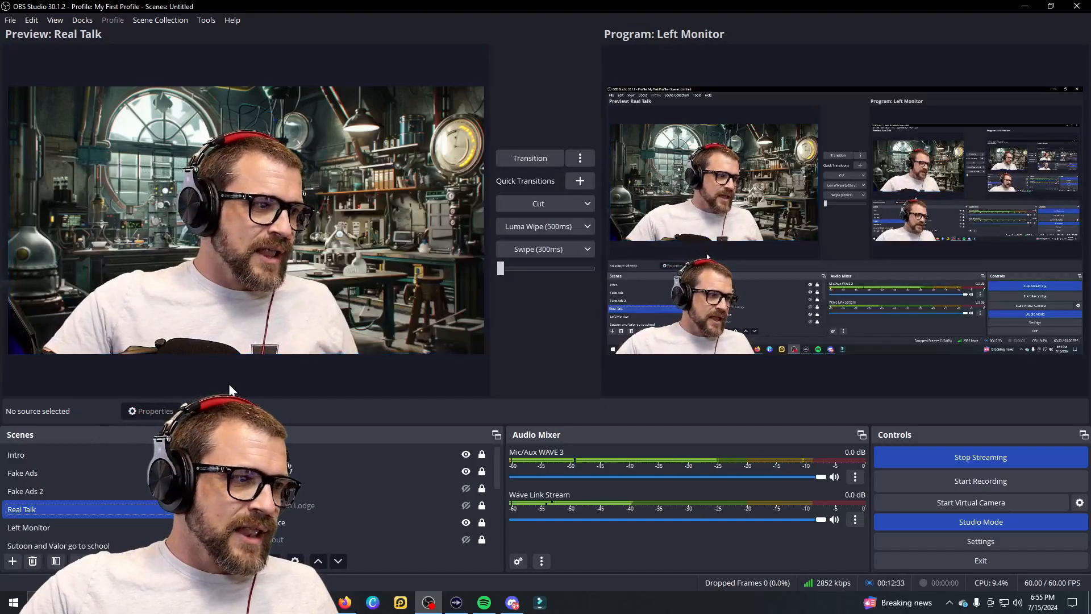
pyautogui.scroll(-2, 46, 490)
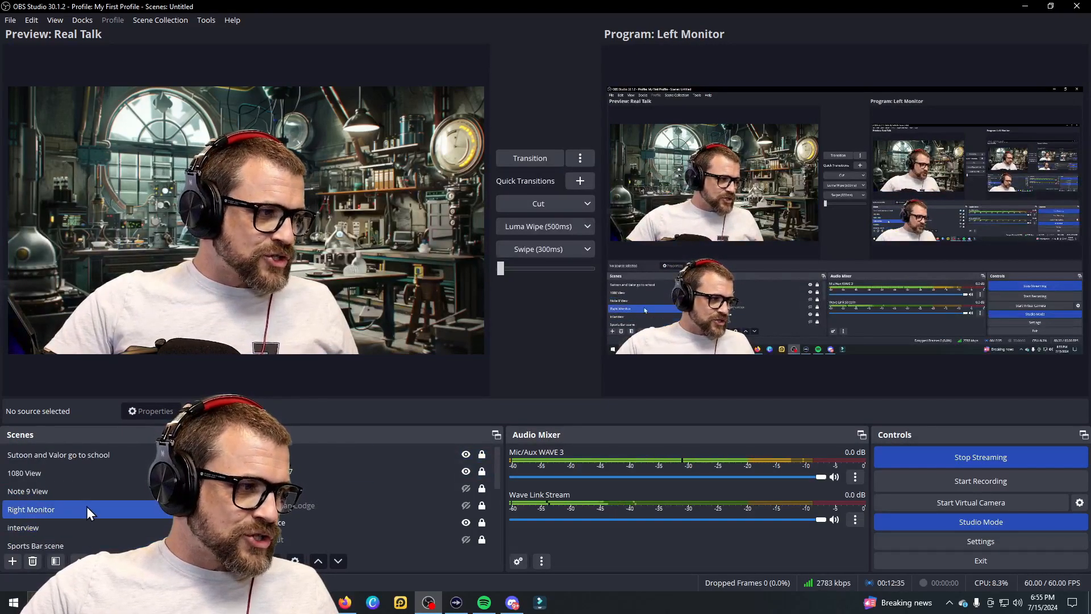
pyautogui.click(61, 545)
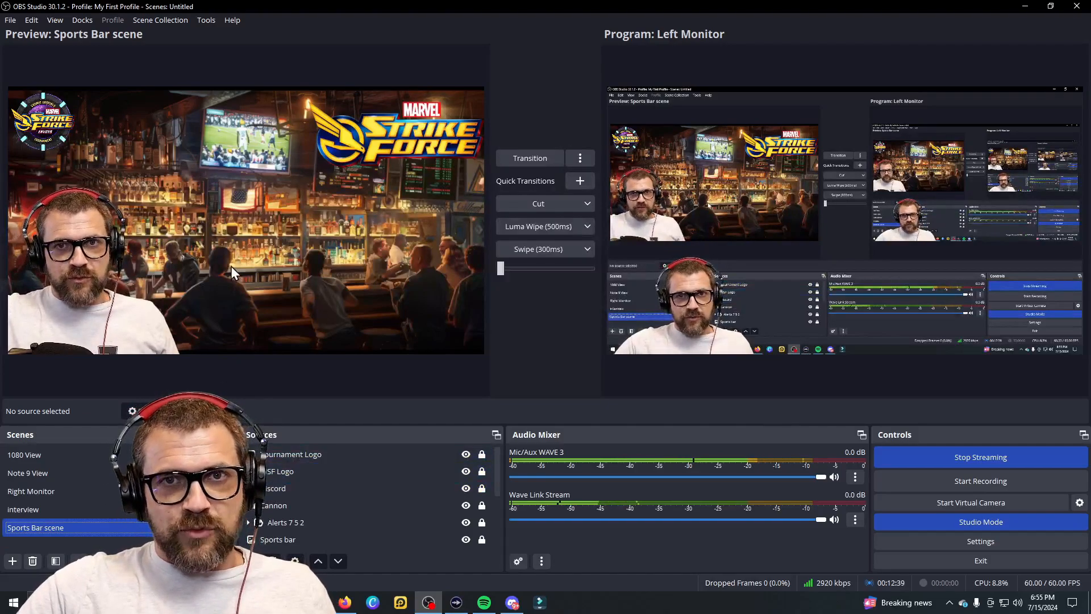
pyautogui.scroll(2, 83, 487)
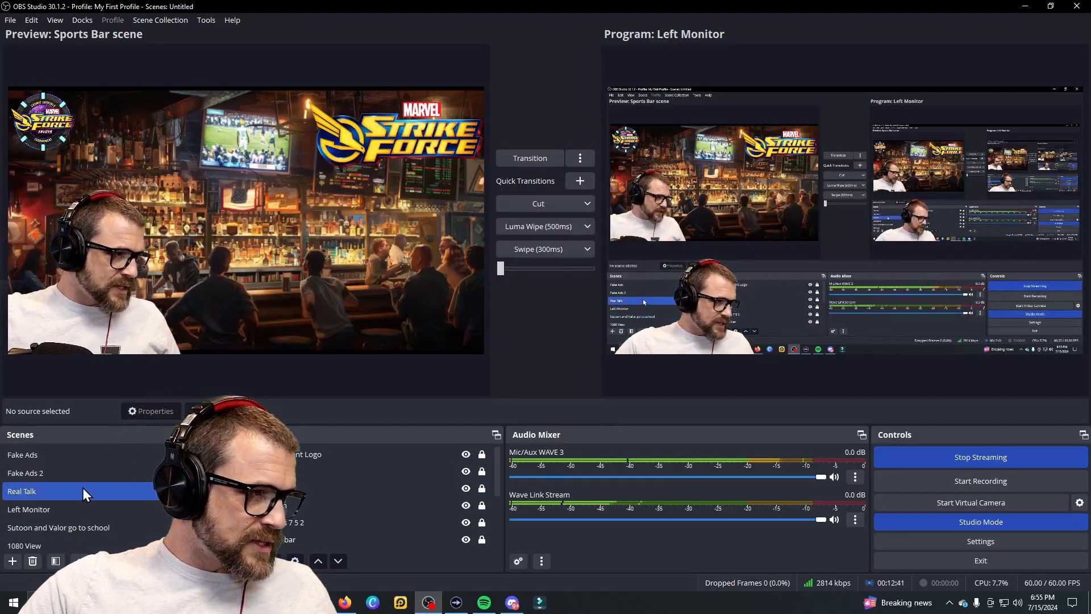
pyautogui.click(80, 531)
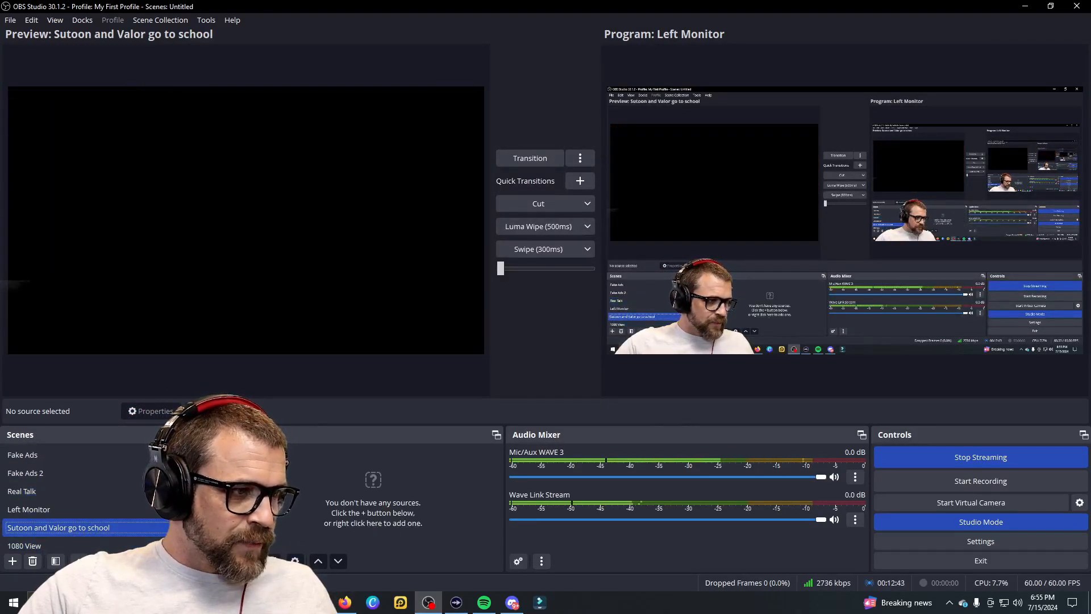
pyautogui.click(253, 561)
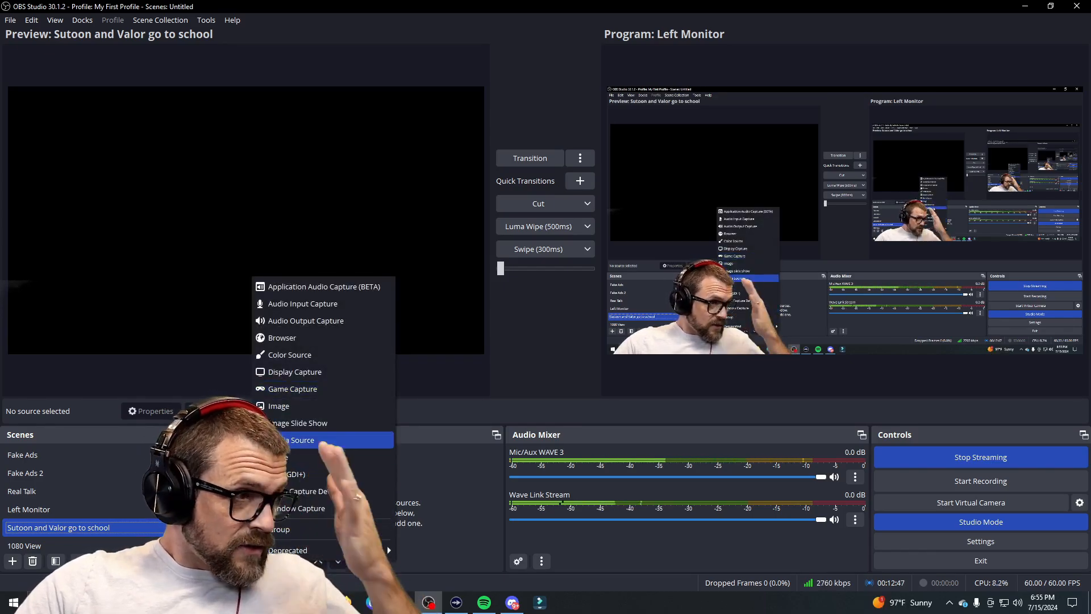
# Step: Add Audio Input Capture 1 using the Mic In (Elgato Wave:3) device
pyautogui.click(319, 304)
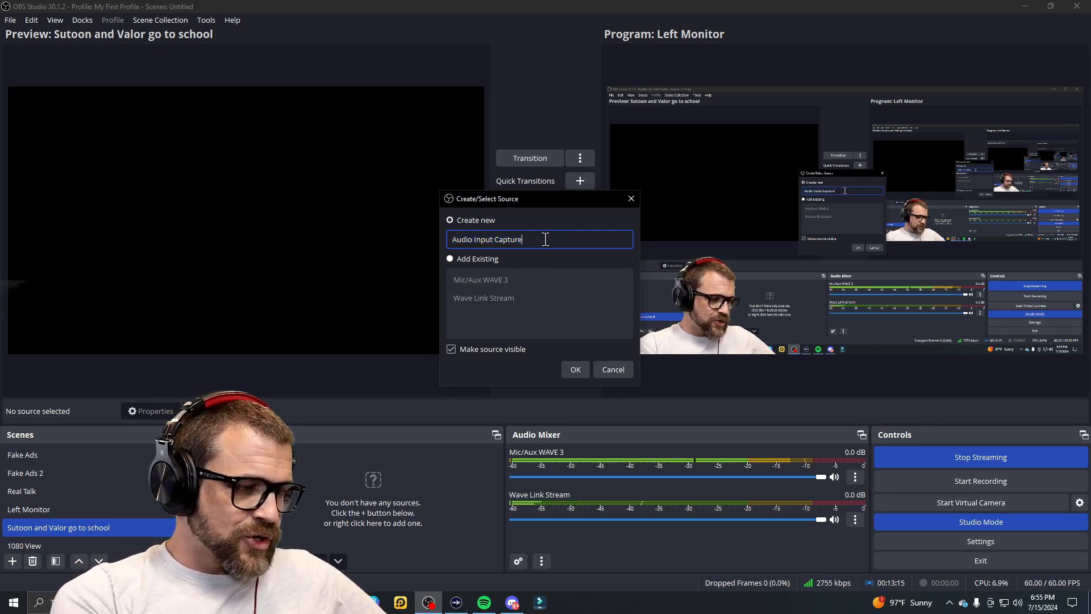
pyautogui.click(574, 368)
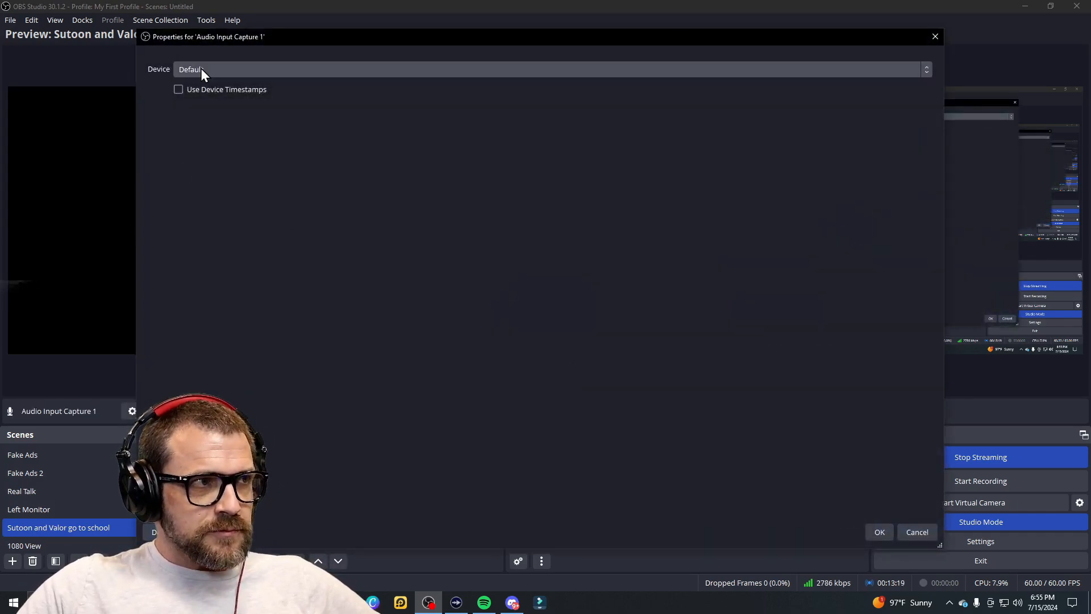
pyautogui.click(248, 76)
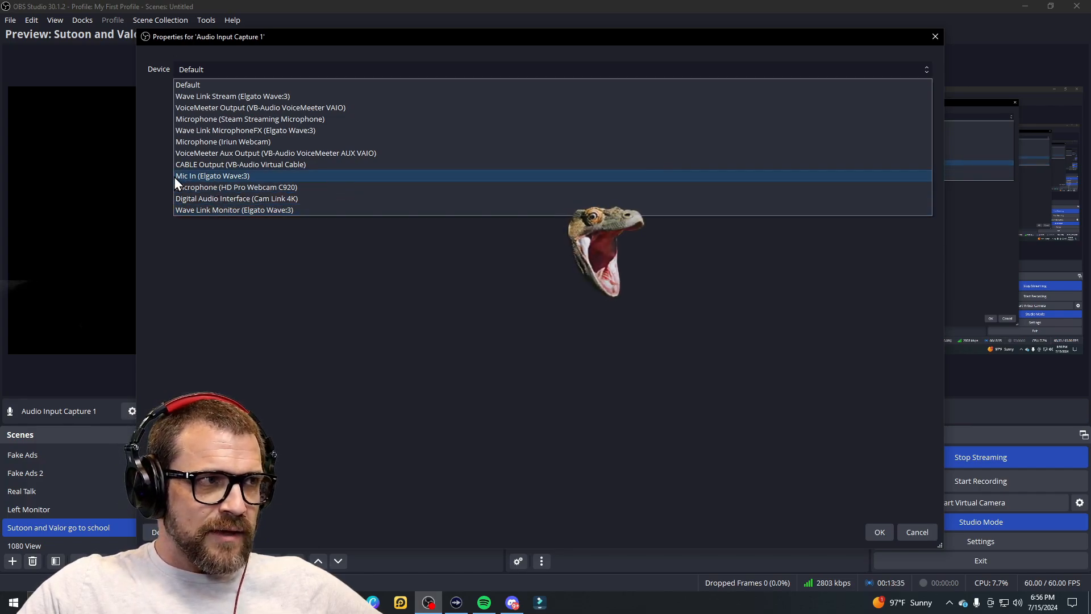
pyautogui.click(251, 176)
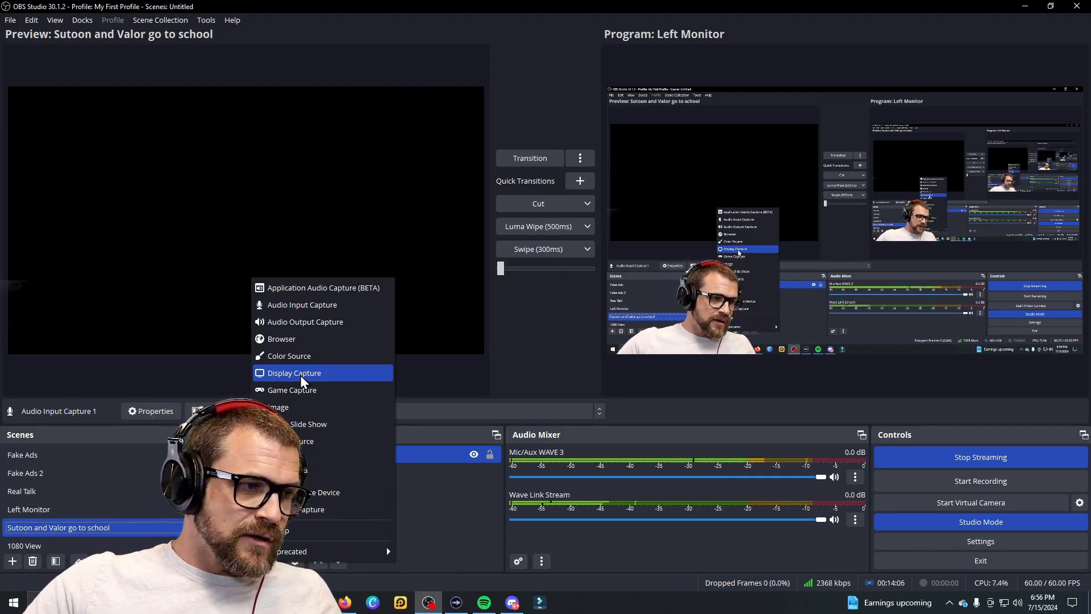
# Step: Add Video Capture Device 1 using the Nikon Webcam Utility camera
pyautogui.click(327, 490)
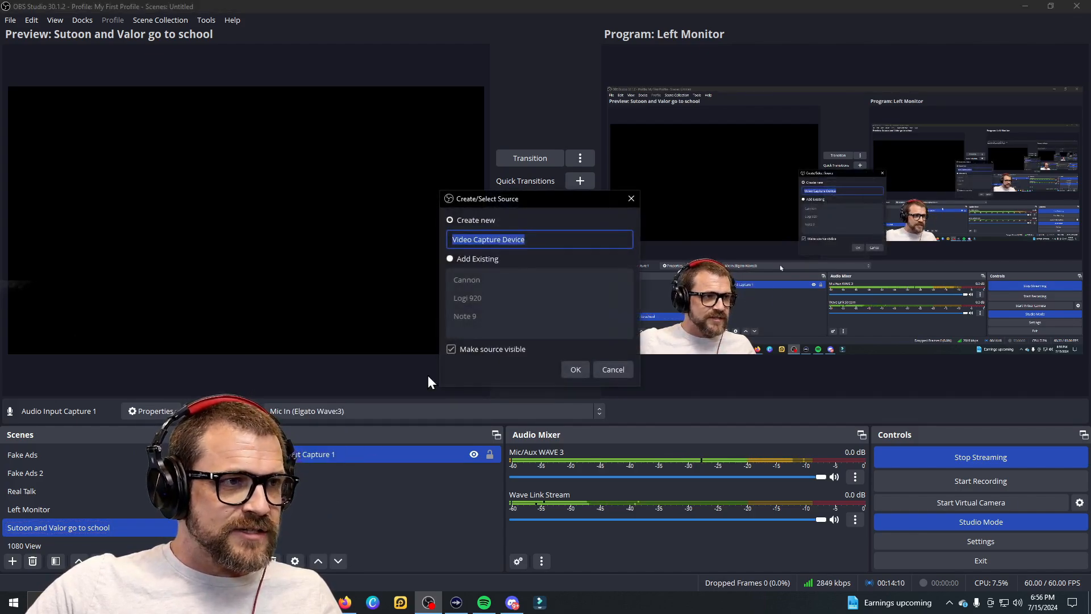
pyautogui.click(550, 239)
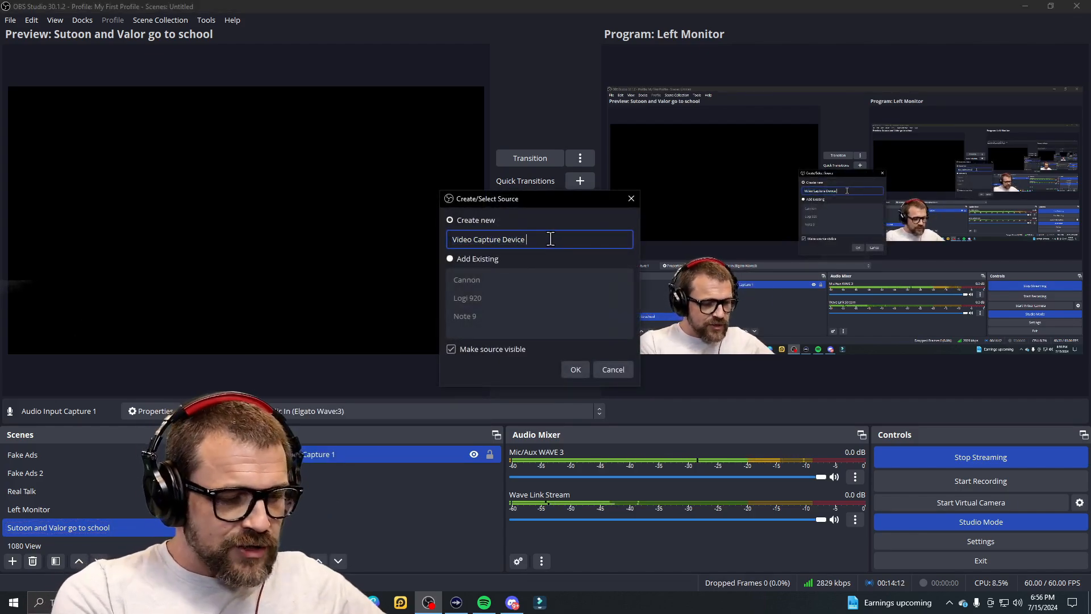
pyautogui.write('1')
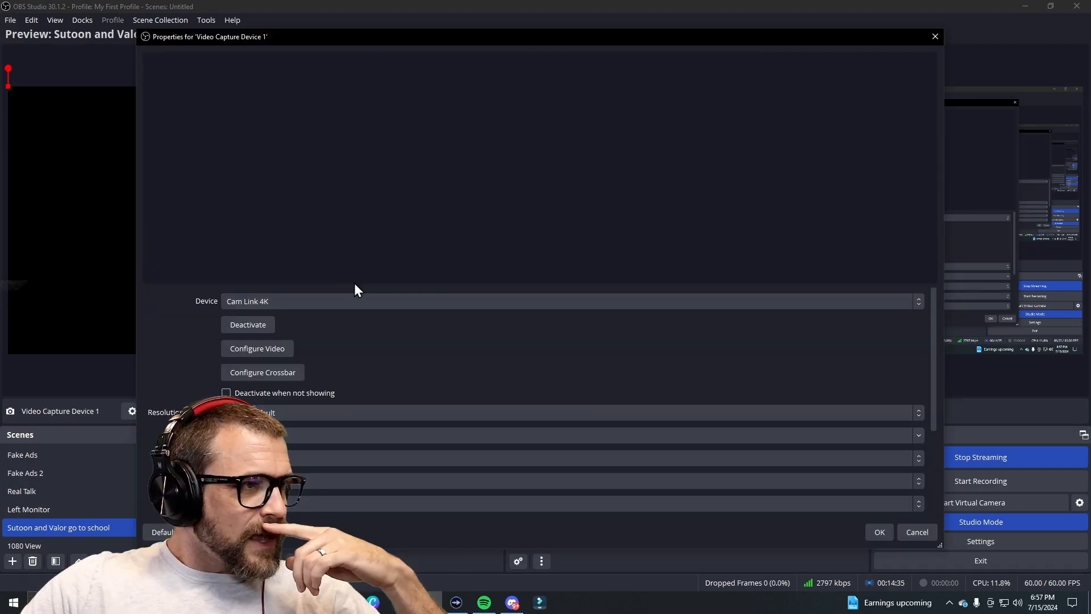
pyautogui.click(257, 300)
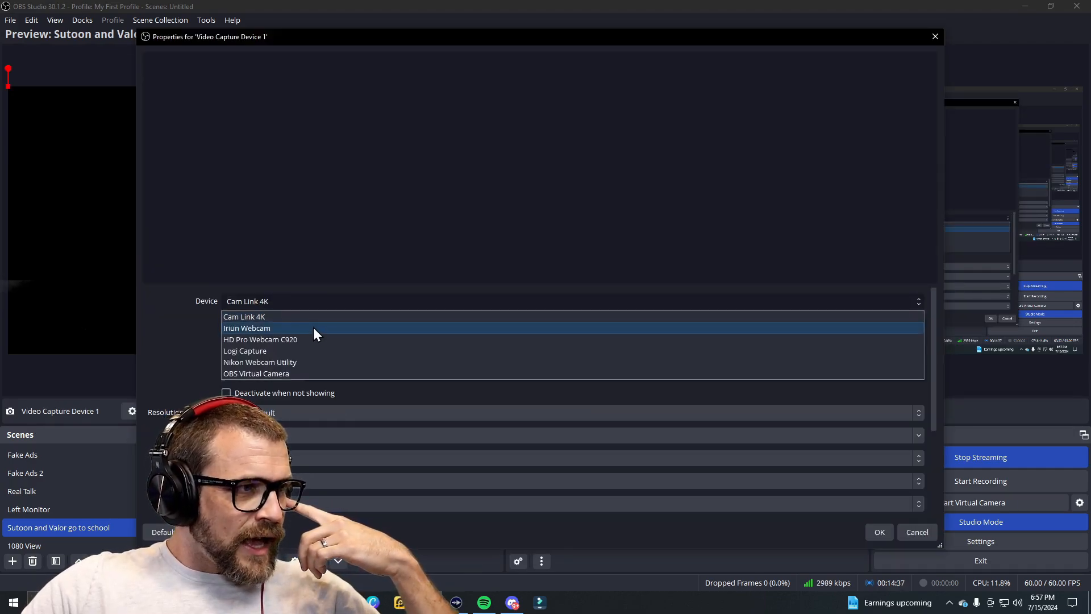
pyautogui.click(306, 360)
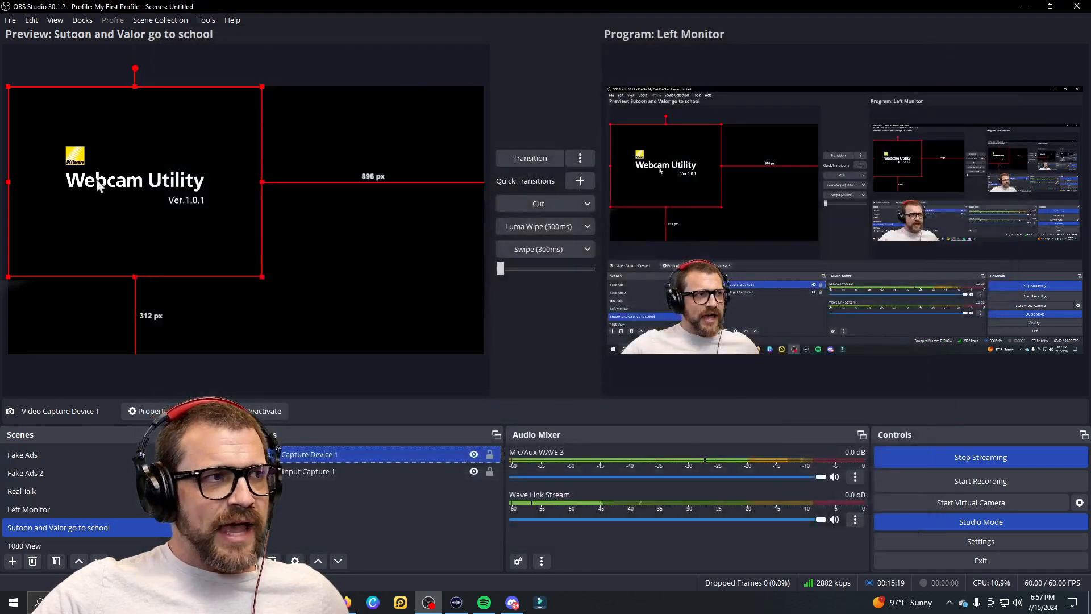
# Step: Resize and move the Nikon webcam feed into the canvas's bottom-left corner, then list source types
pyautogui.moveTo(170, 182); pyautogui.dragTo(271, 197)
pyautogui.rightClick(278, 240)
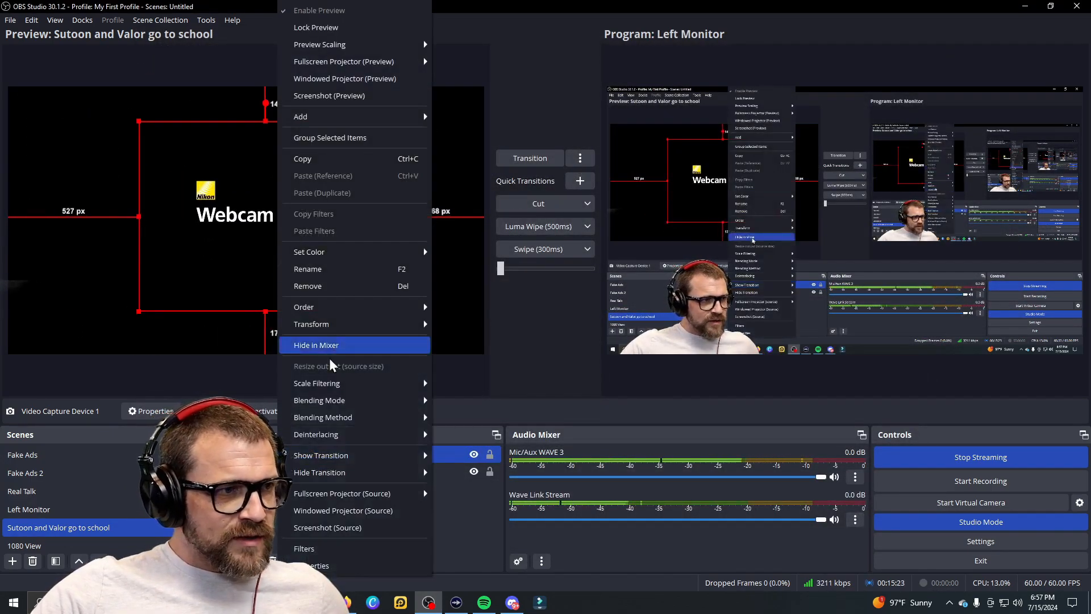
pyautogui.click(319, 560)
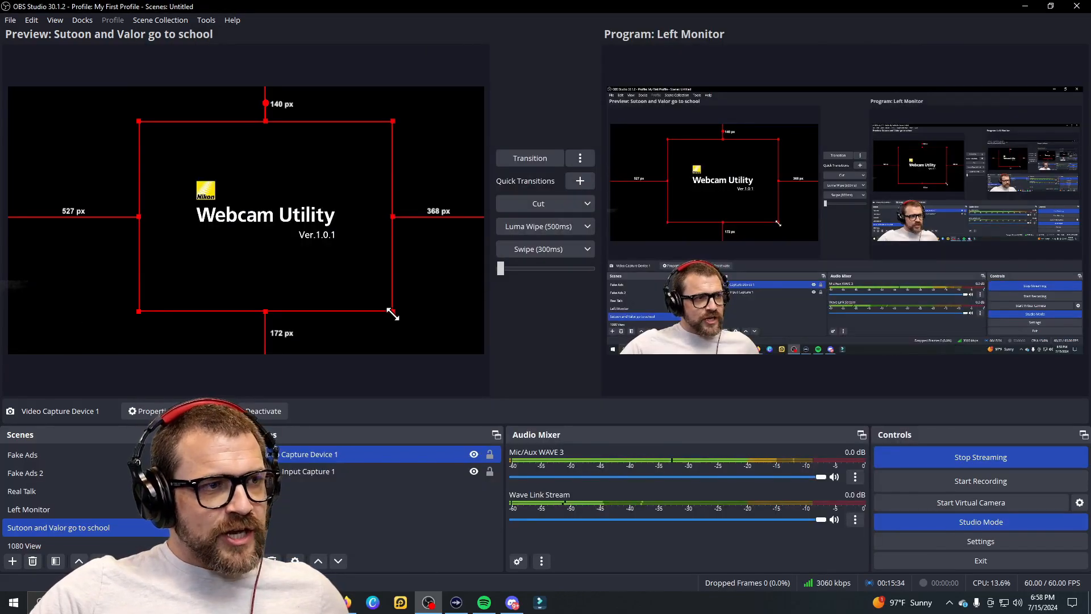
pyautogui.moveTo(393, 314); pyautogui.dragTo(419, 330)
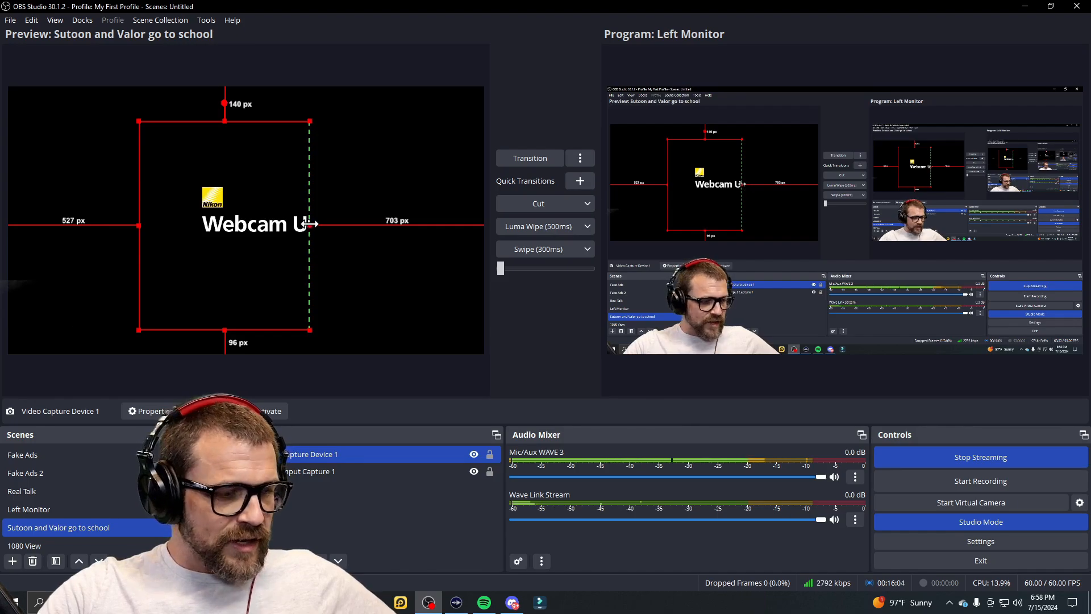
pyautogui.moveTo(310, 224); pyautogui.dragTo(418, 224)
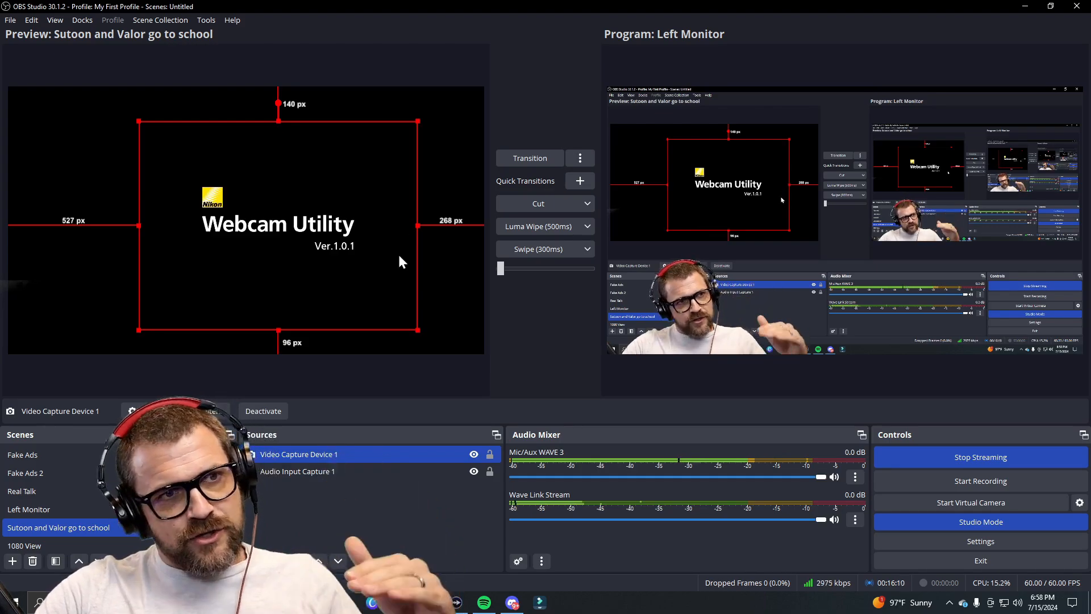
pyautogui.moveTo(347, 274); pyautogui.dragTo(214, 285)
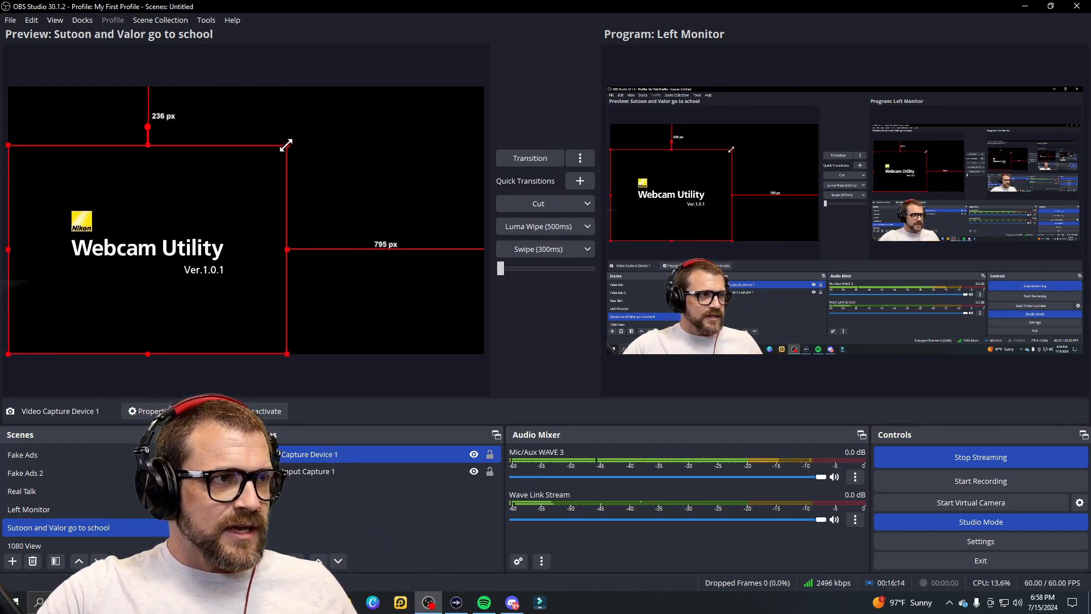
pyautogui.moveTo(287, 145); pyautogui.dragTo(145, 251)
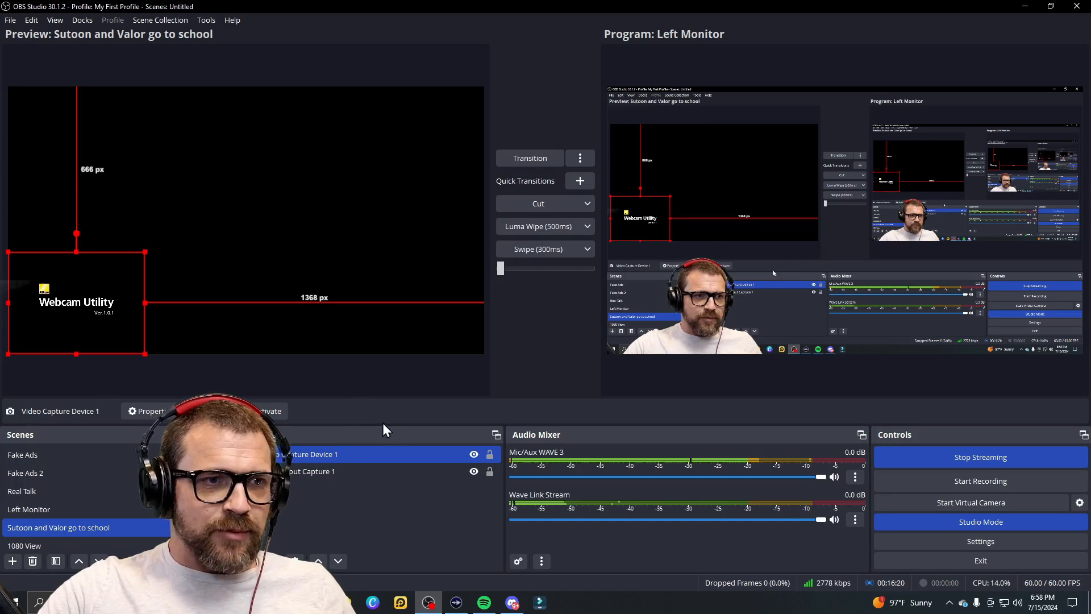
pyautogui.click(251, 561)
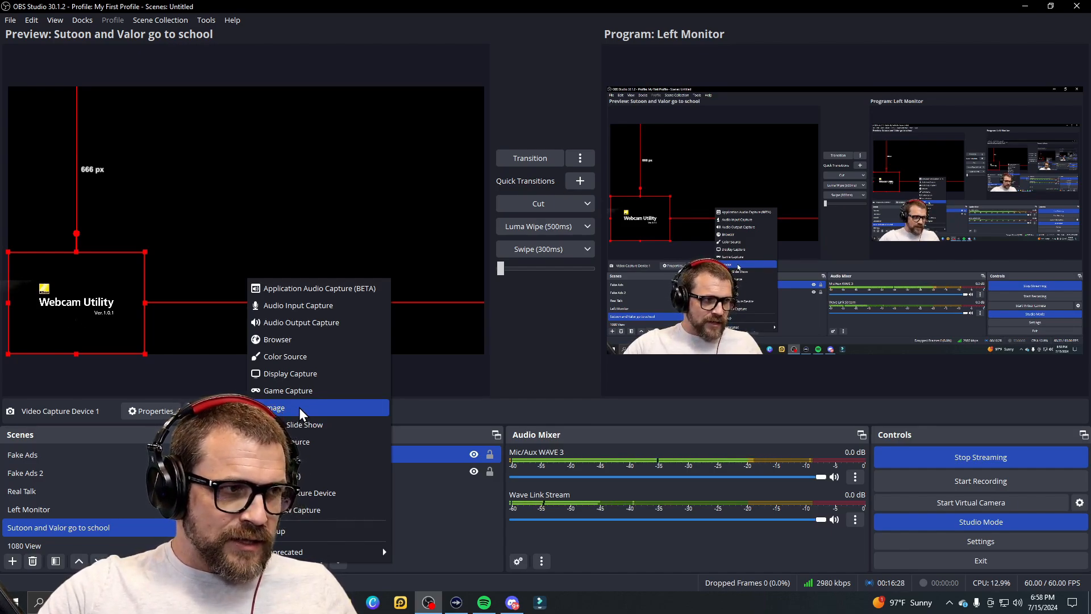
# Step: Add an Image source named 'something stupid'
pyautogui.click(297, 408)
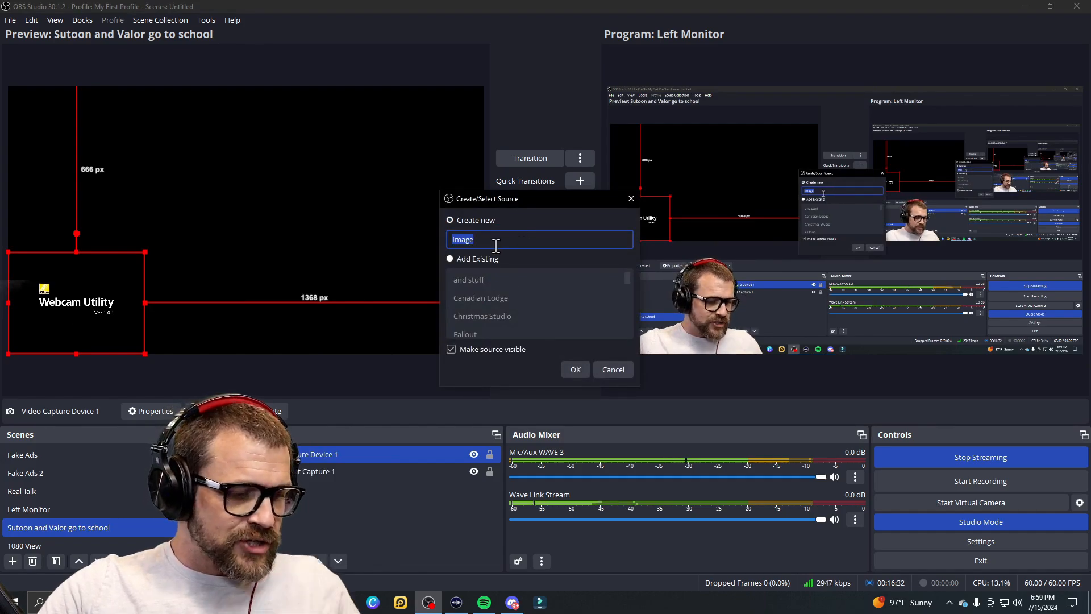
pyautogui.press('BackSpace')
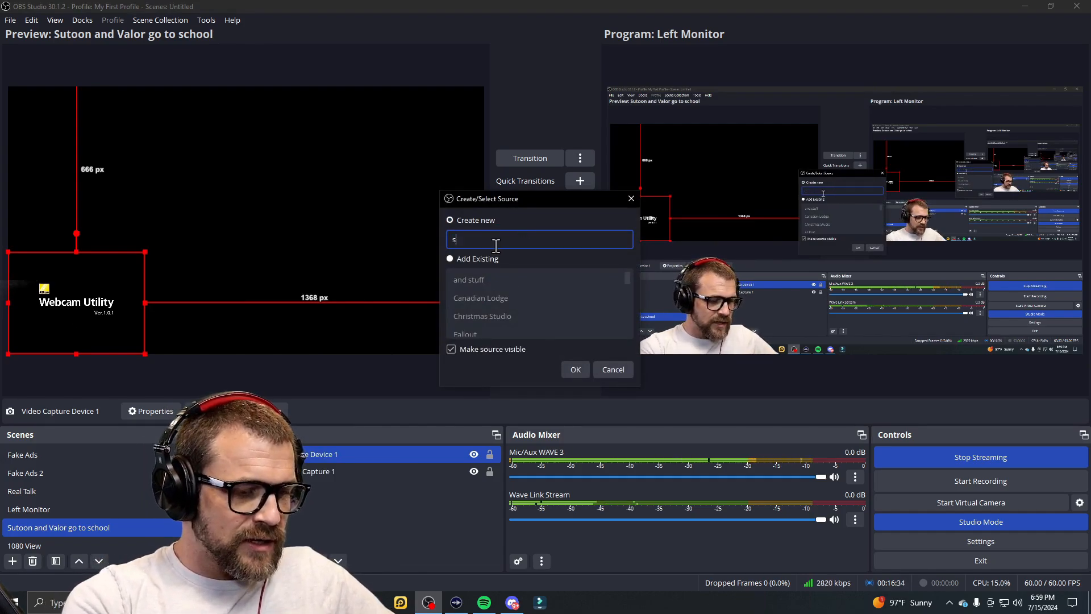
pyautogui.write('soe')
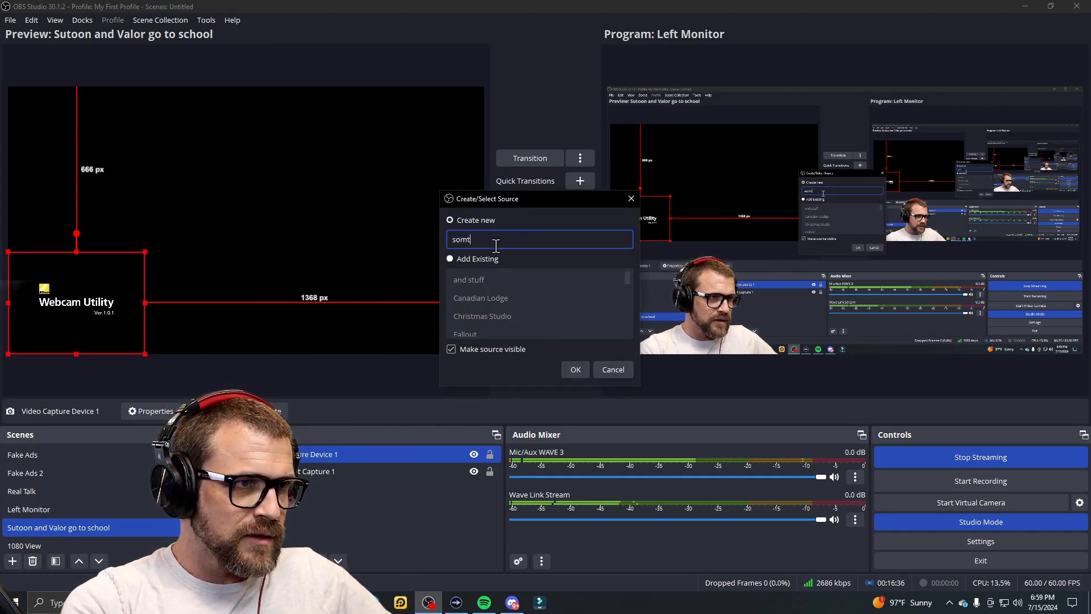
pyautogui.press('BackSpace')
pyautogui.write('ething sp')
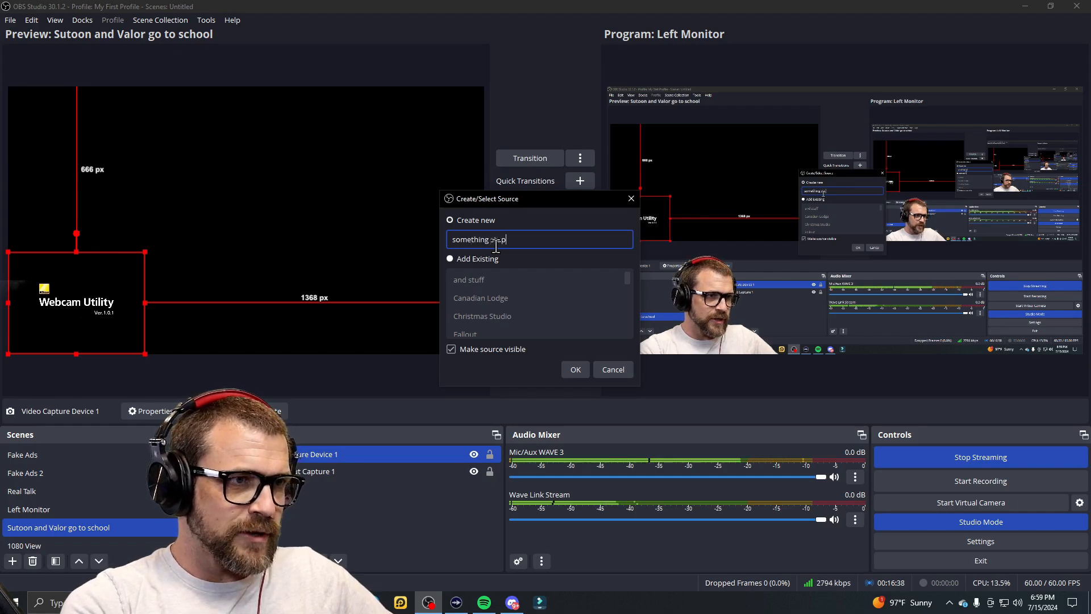
pyautogui.write('upid')
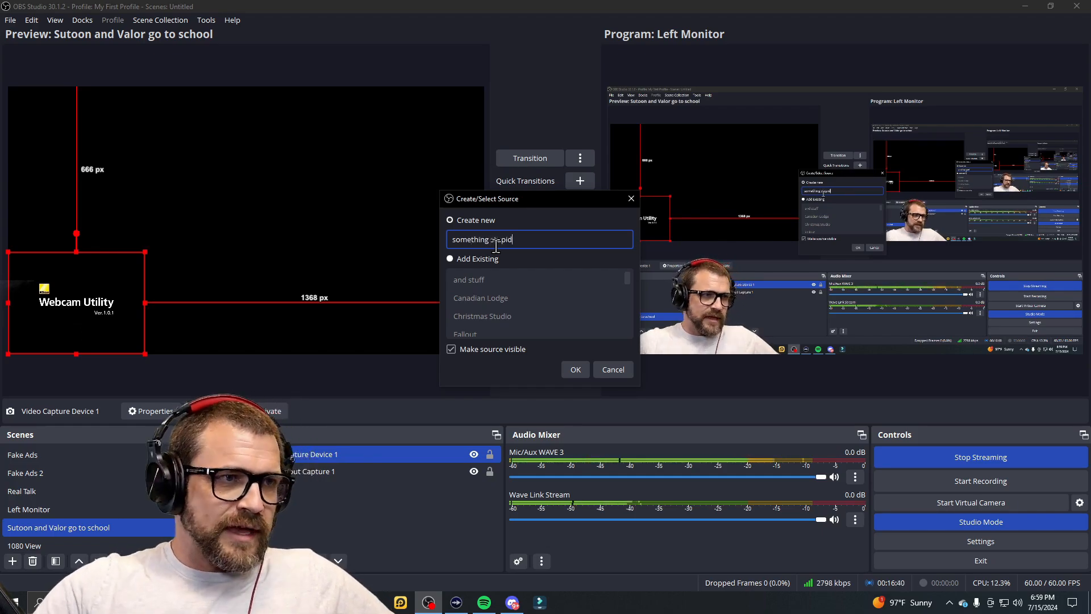
pyautogui.click(576, 370)
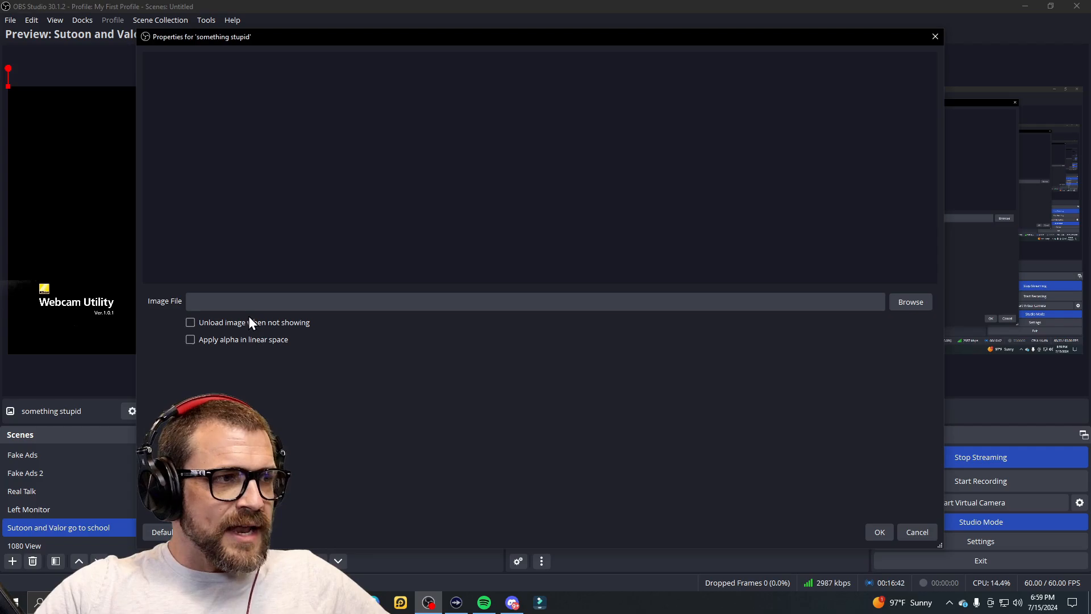
# Step: Load maxresdefaultg n.jpg from My Book (E:) > _CC Pictures > Backgrounds into the image source
pyautogui.click(909, 304)
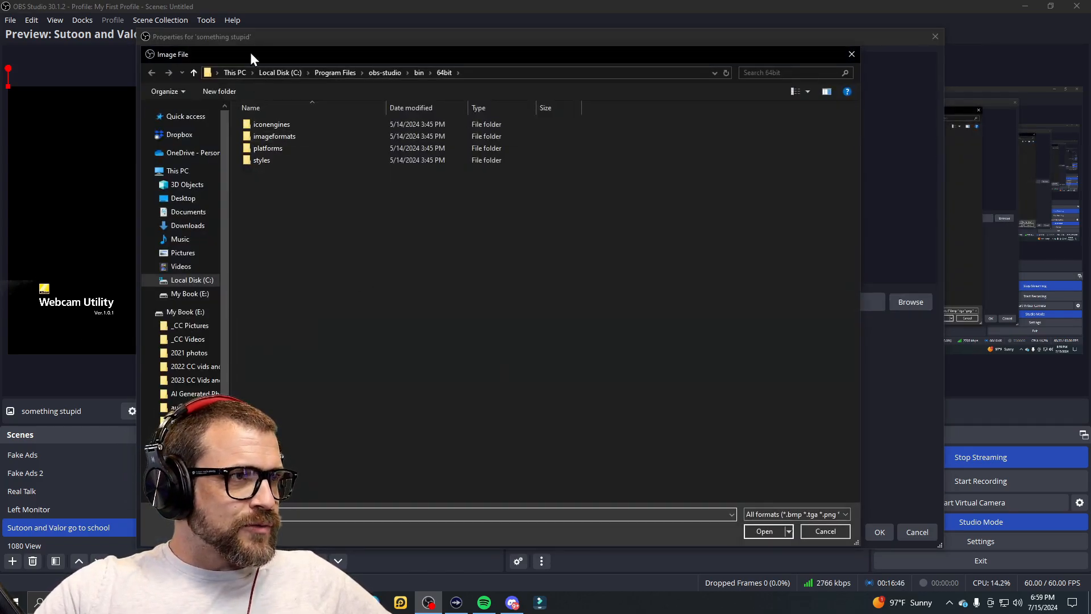
pyautogui.click(234, 72)
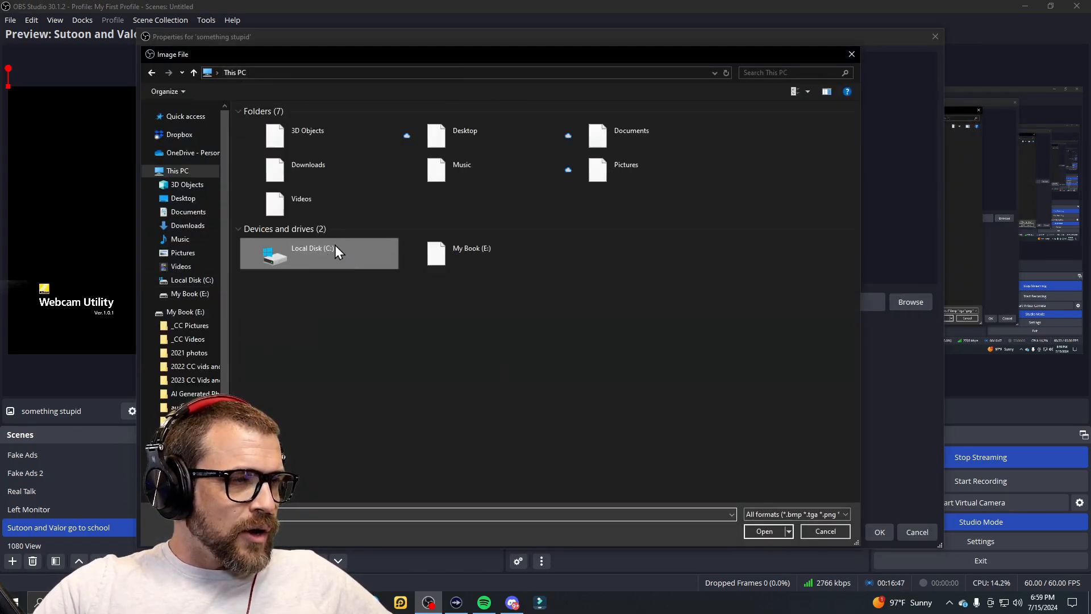
pyautogui.click(216, 327)
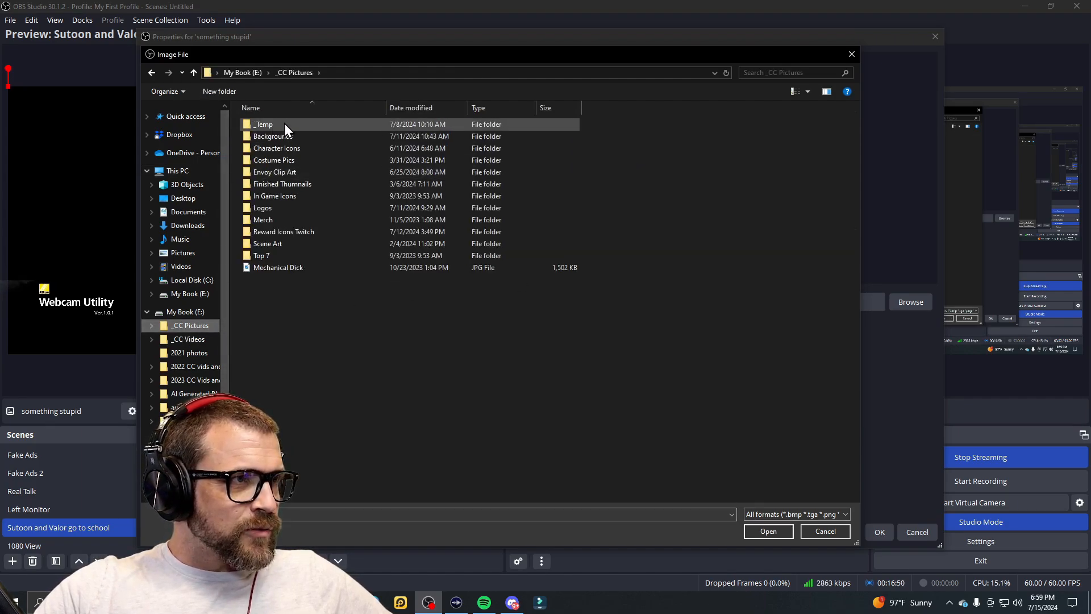
pyautogui.doubleClick(286, 138)
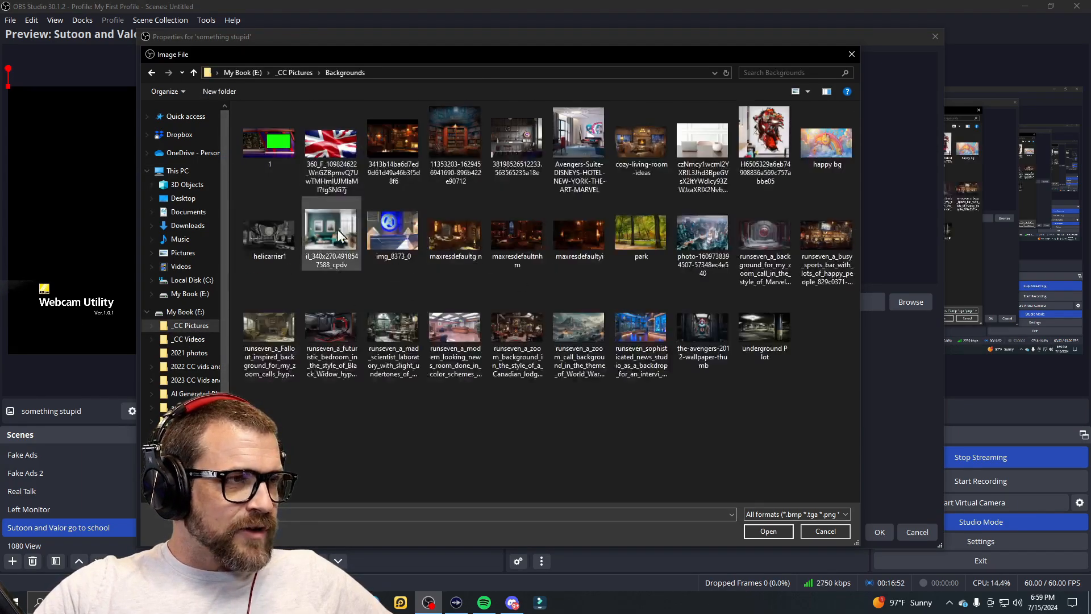
pyautogui.click(454, 234)
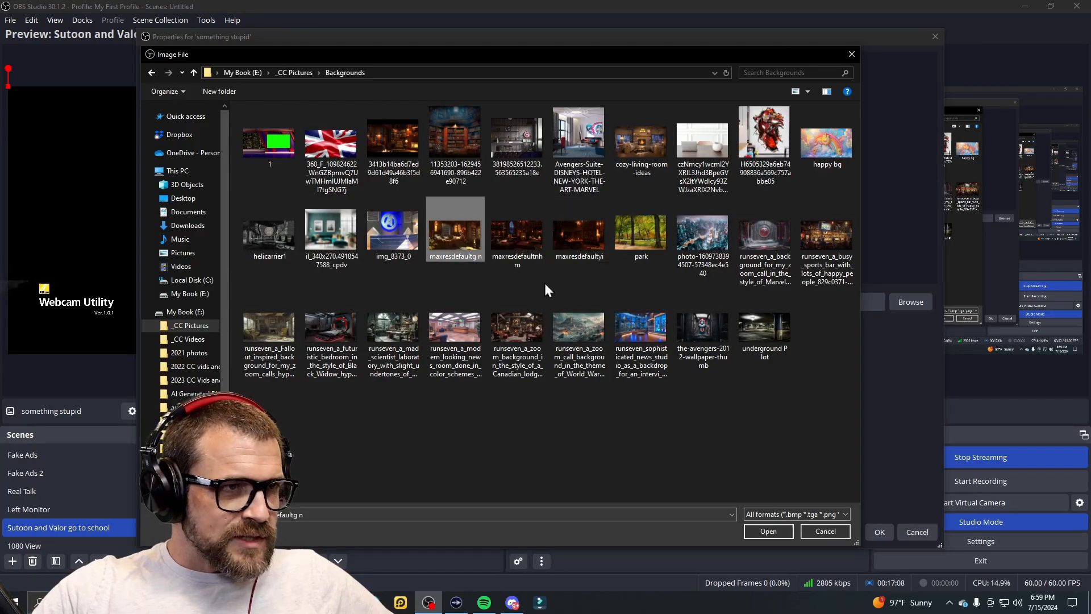
pyautogui.click(767, 532)
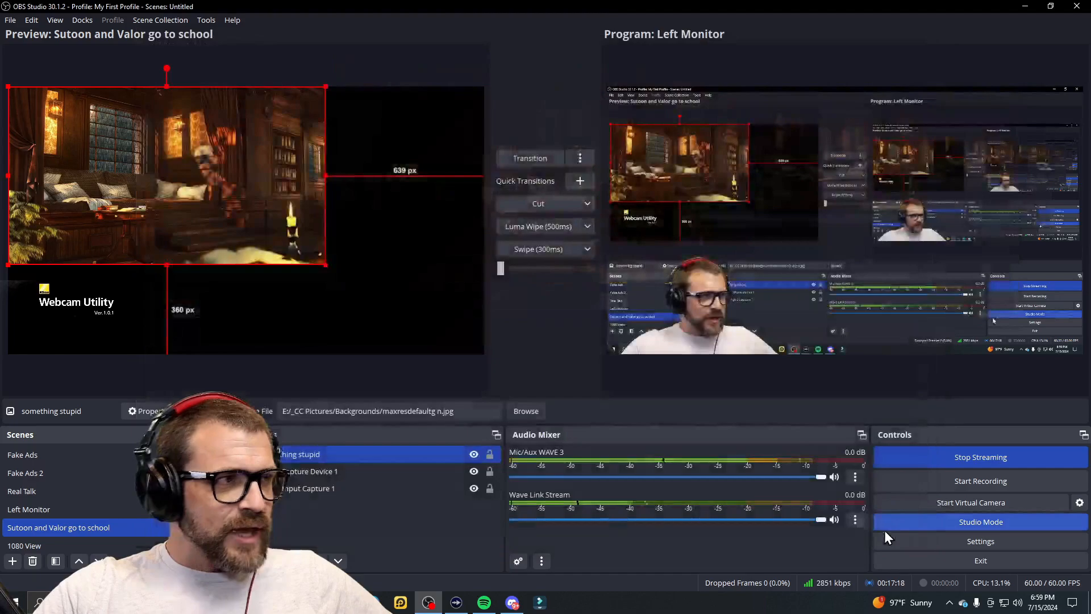
# Step: Stretch the library image over the full canvas and move it below Video Capture Device 1
pyautogui.click(880, 533)
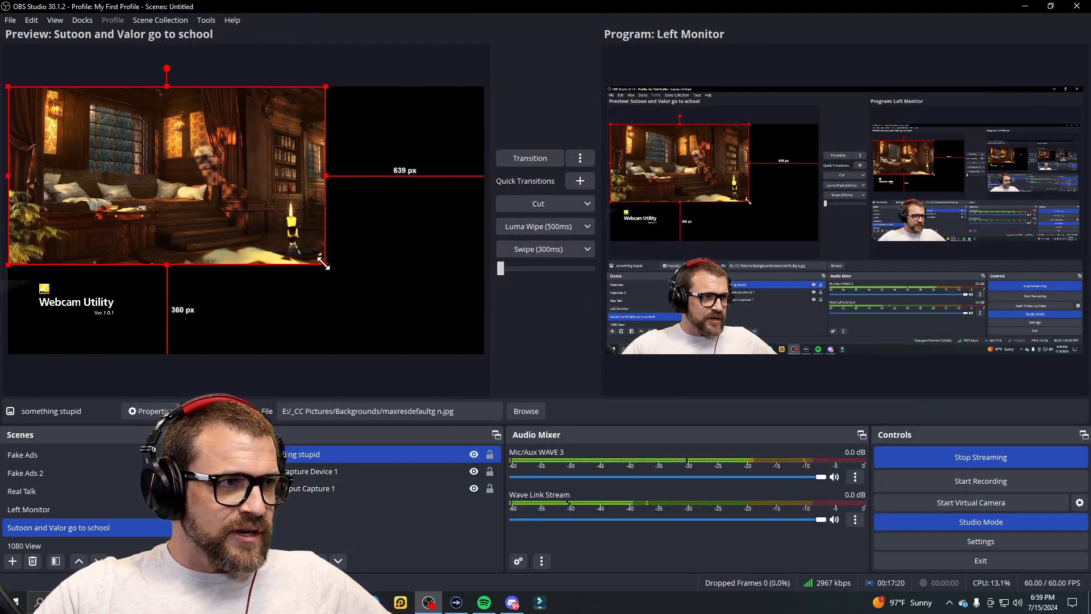
pyautogui.moveTo(324, 264); pyautogui.dragTo(459, 354)
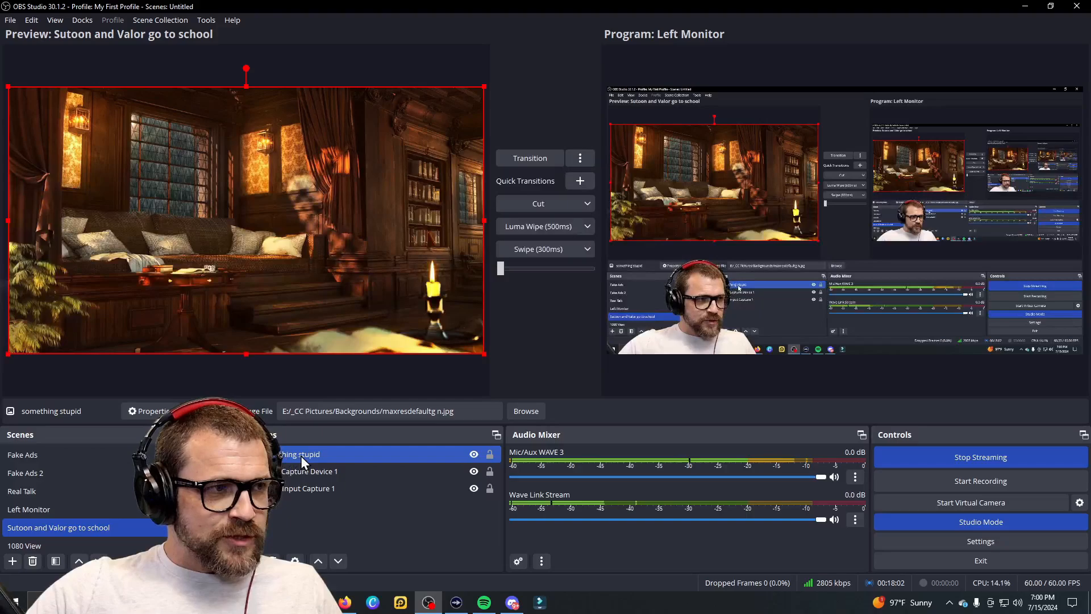
pyautogui.moveTo(301, 456); pyautogui.dragTo(299, 481)
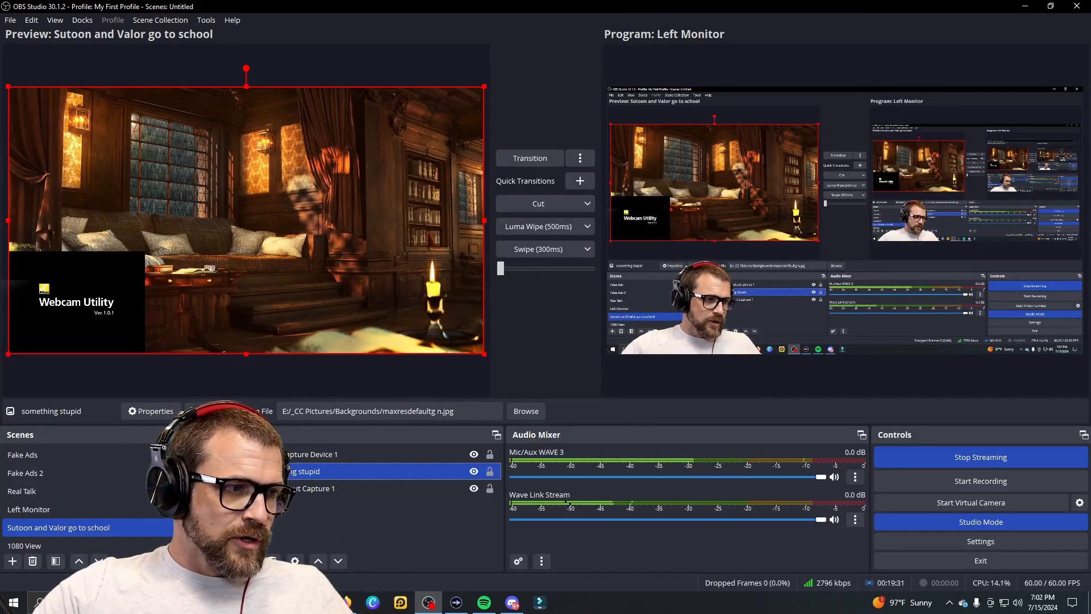
# Step: Open the Add Source menu from the Sources panel
pyautogui.click(250, 561)
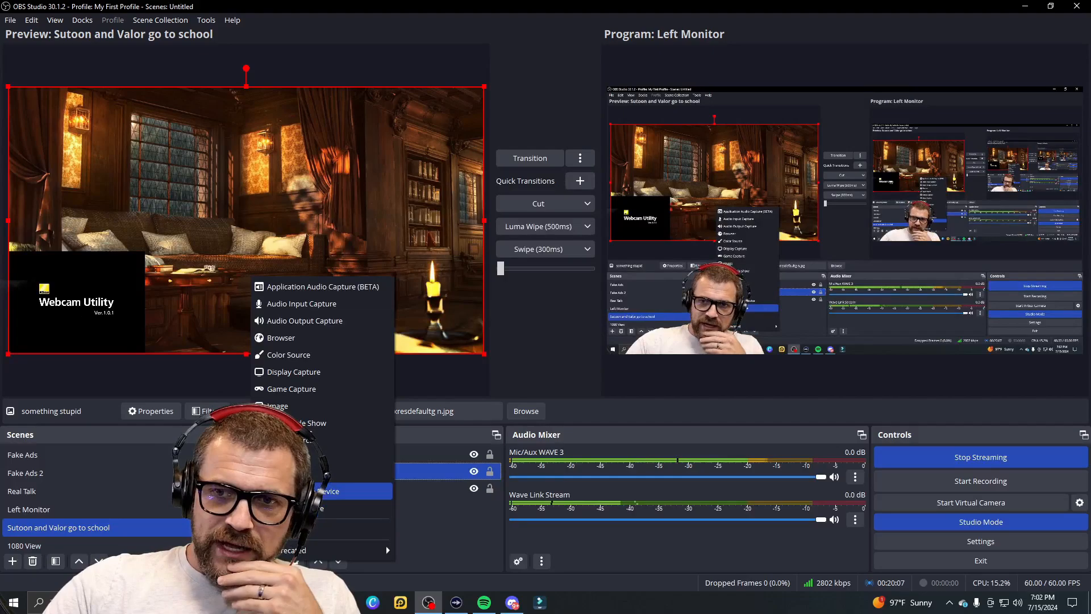
# Step: Create a Display Capture source named 'Discord Display'
pyautogui.click(305, 370)
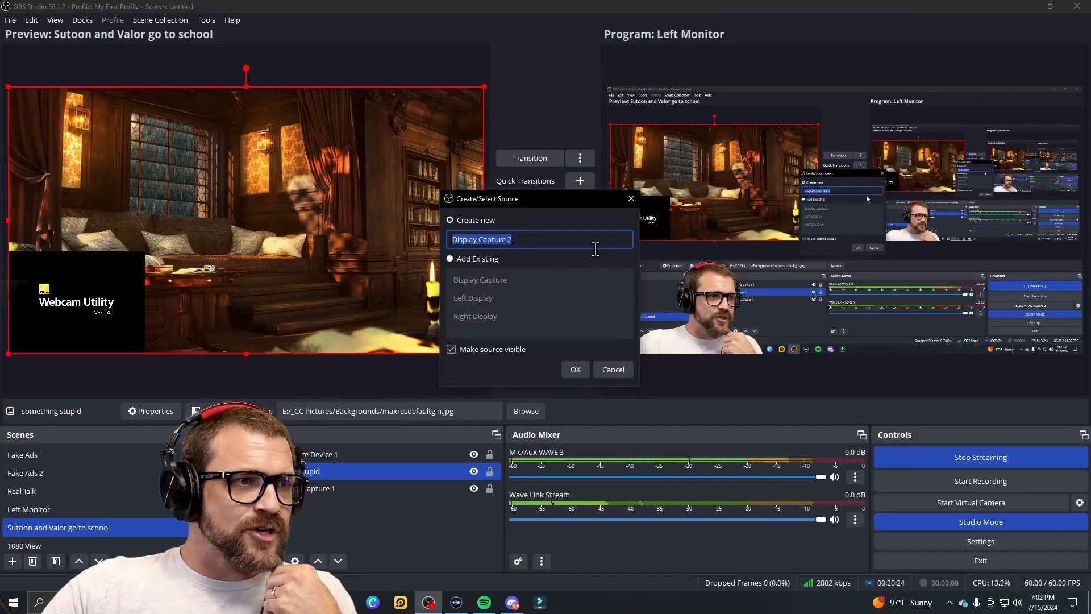
pyautogui.click(539, 237)
pyautogui.press('BackSpace')
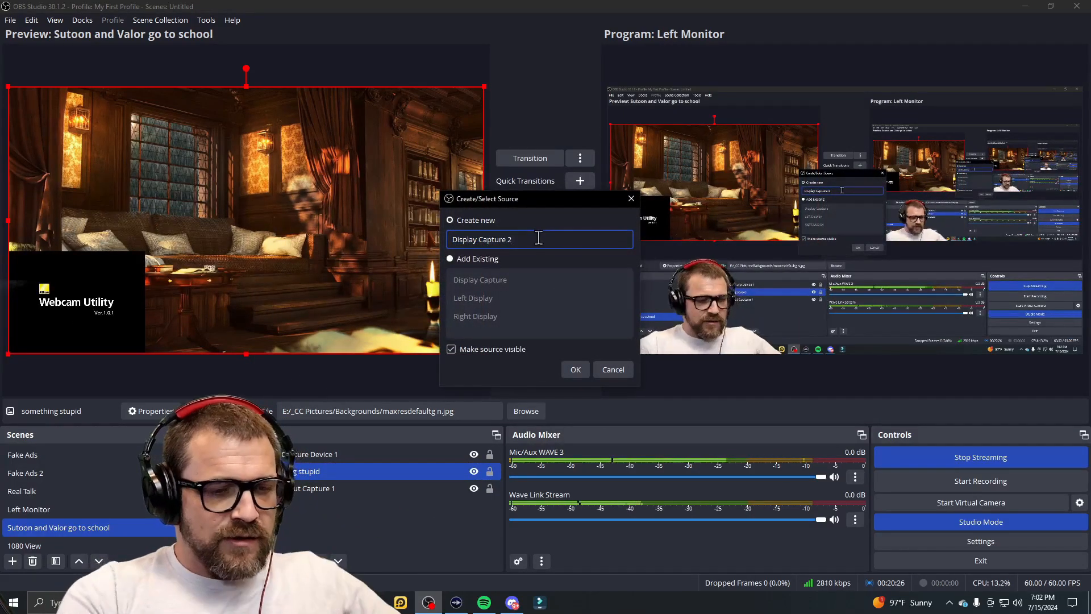
pyautogui.press('BackSpace')
pyautogui.press('BackSpace')
pyautogui.press('BackSpace')
pyautogui.press('BackSpace')
pyautogui.press('BackSpace')
pyautogui.press('BackSpace')
pyautogui.press('BackSpace')
pyautogui.press('BackSpace')
pyautogui.press('BackSpace')
pyautogui.press('BackSpace')
pyautogui.press('BackSpace')
pyautogui.press('BackSpace')
pyautogui.press('BackSpace')
pyautogui.press('BackSpace')
pyautogui.press('BackSpace')
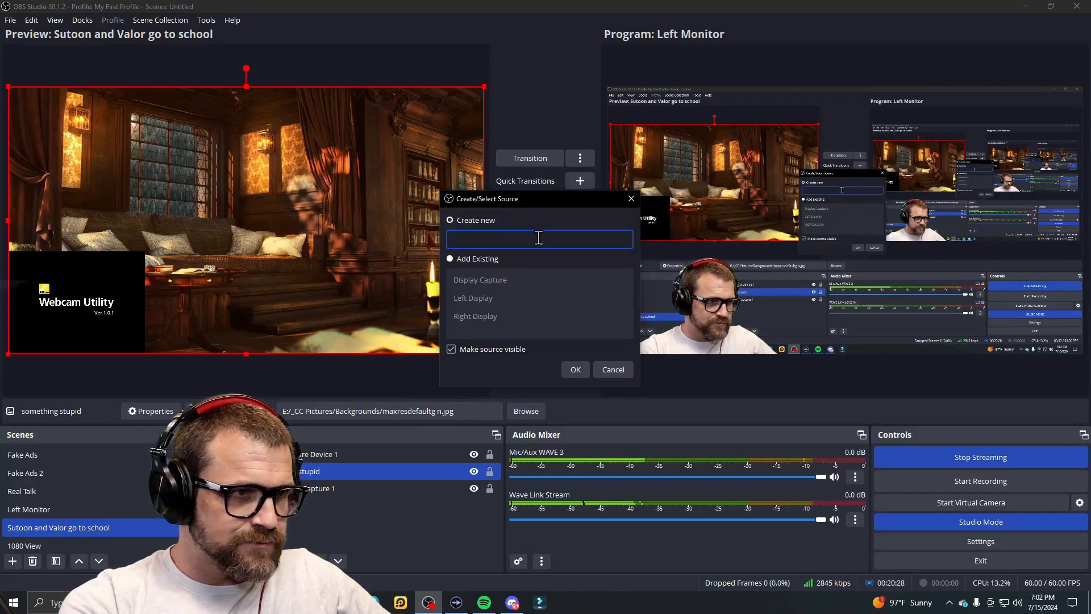
pyautogui.write('is')
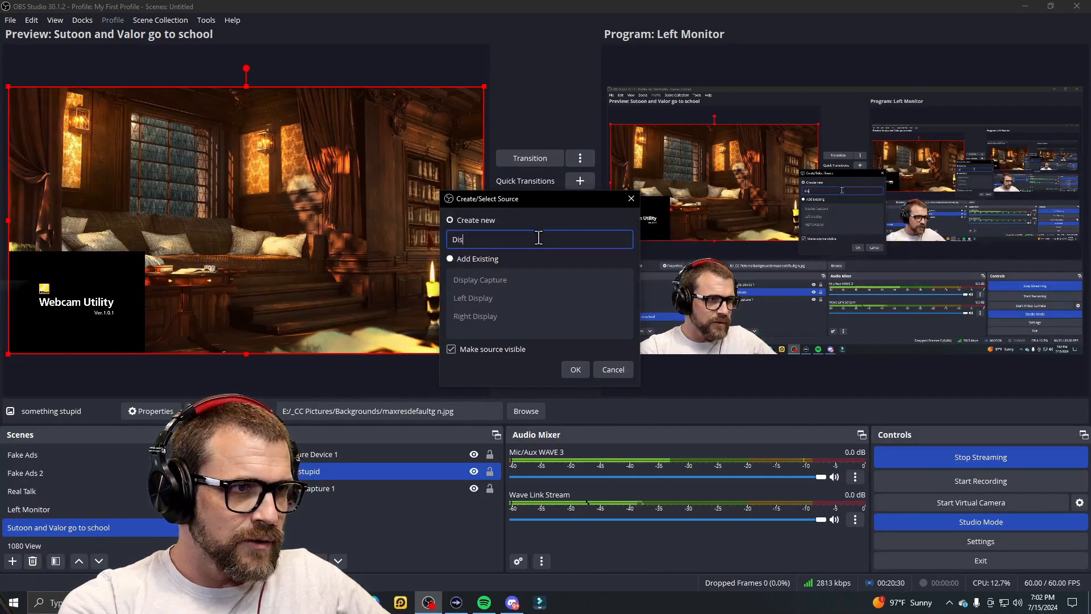
pyautogui.write('cord Di')
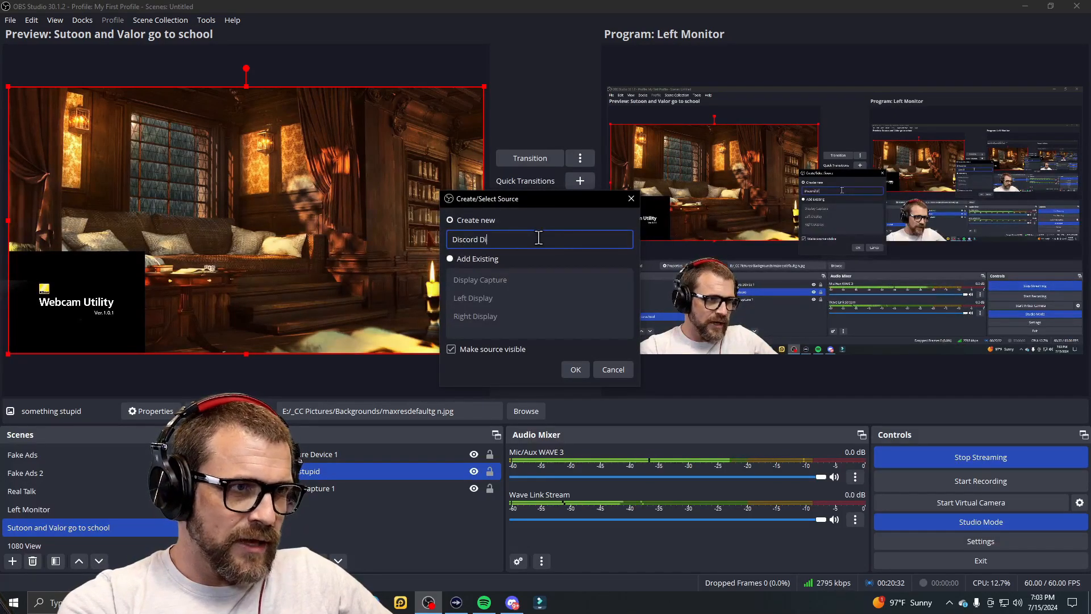
pyautogui.write('splay')
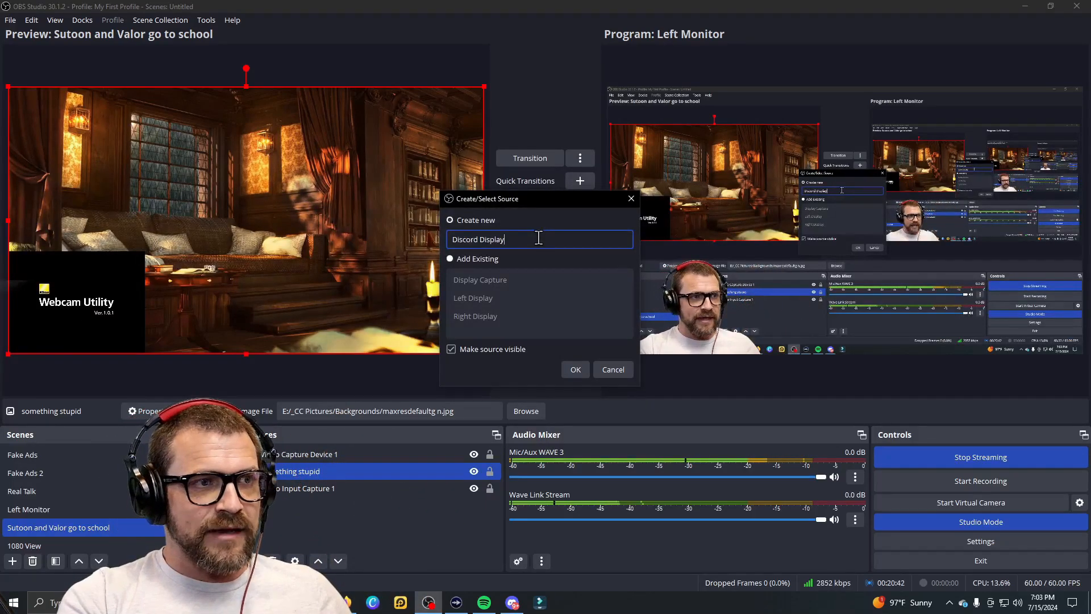
pyautogui.press('Return')
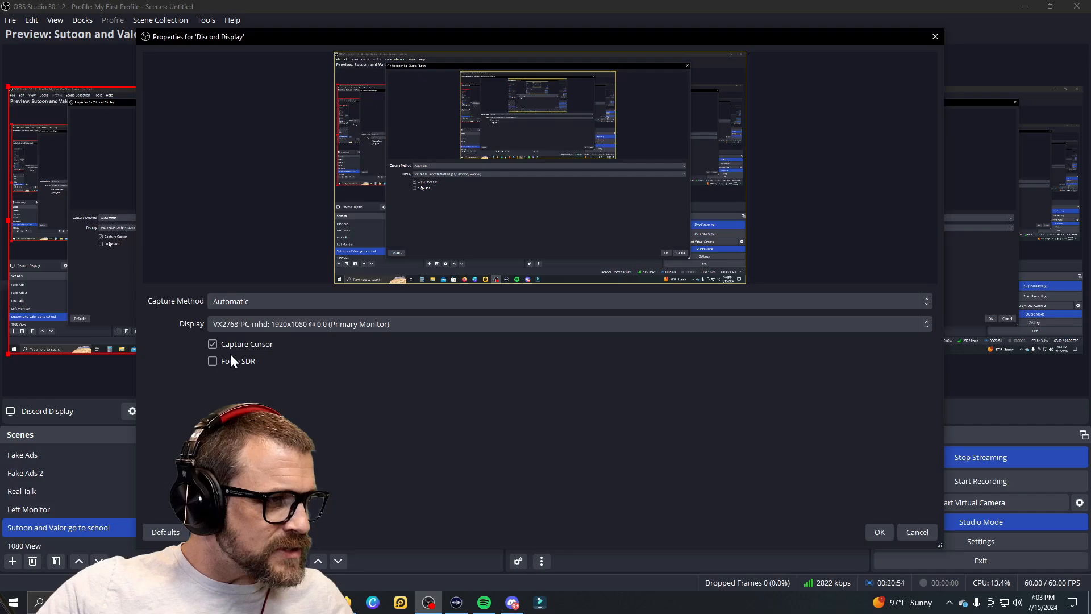
# Step: Set Discord Display to capture the 'LG FULL HD: 1920x1080 @ -10,-1080' monitor and accept
pyautogui.click(282, 323)
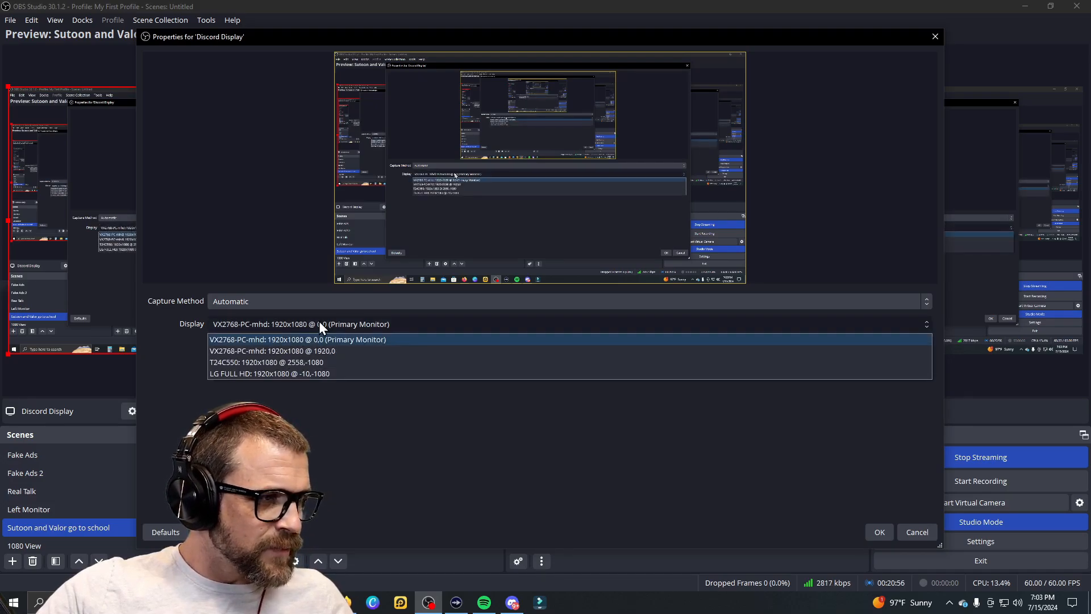
pyautogui.click(240, 373)
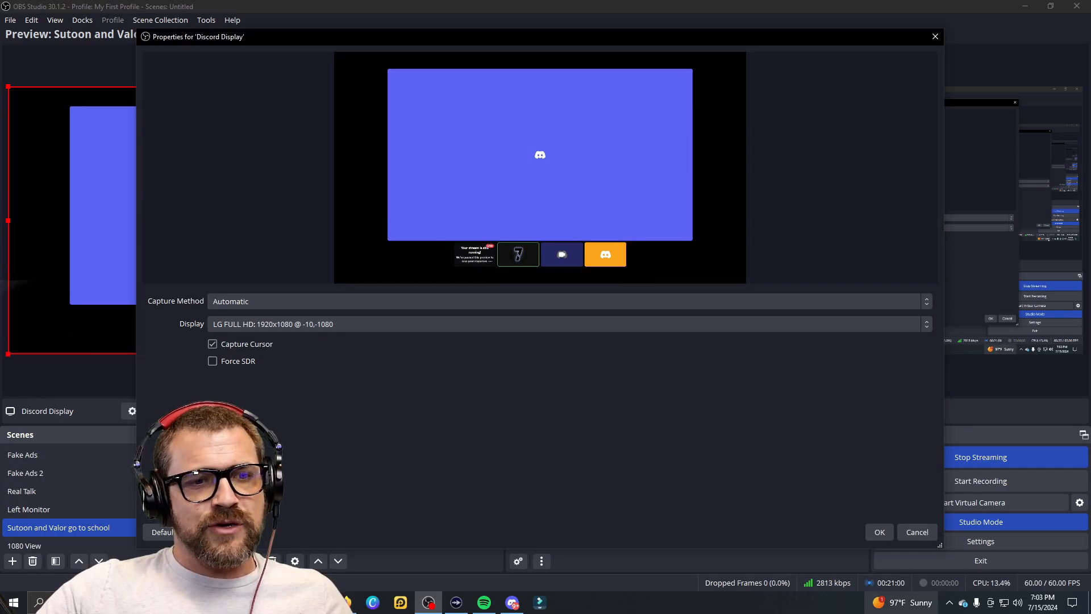
pyautogui.click(880, 534)
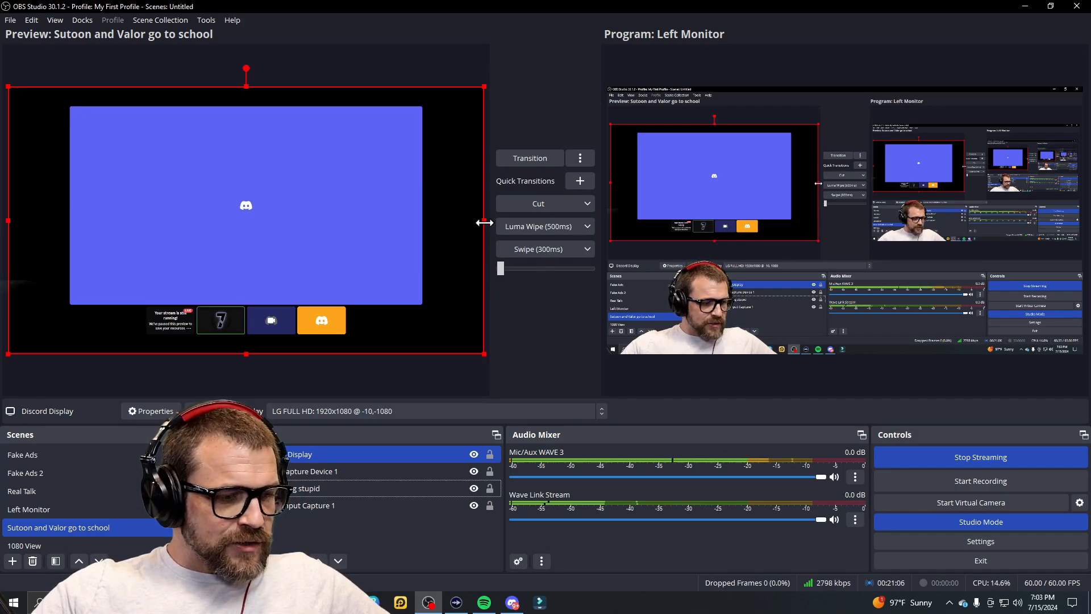
# Step: Crop the black margins off all four sides of the Discord capture
pyautogui.moveTo(484, 220); pyautogui.dragTo(431, 224)
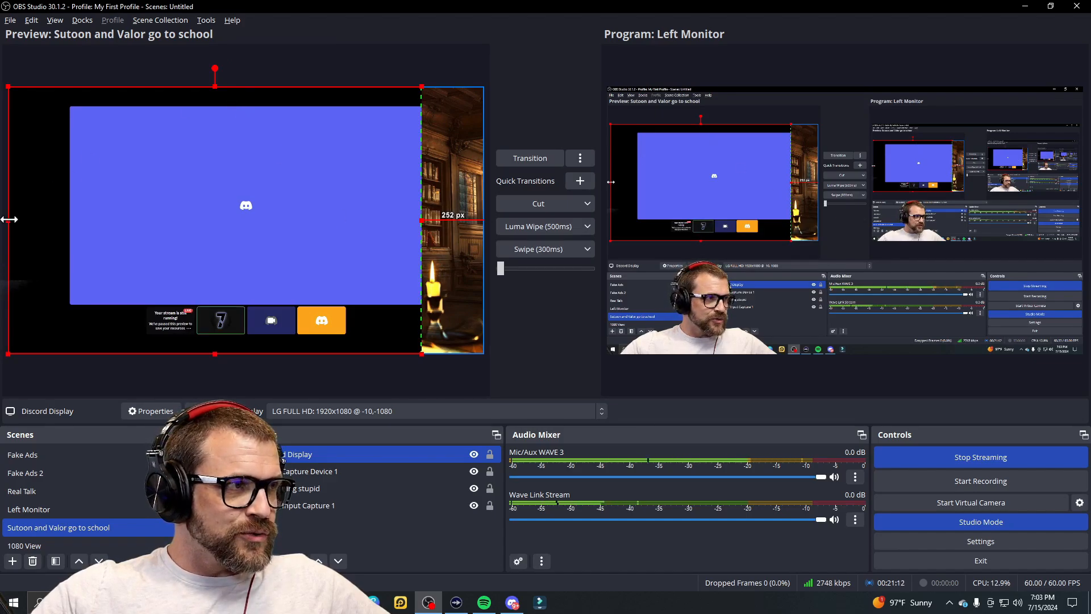
pyautogui.moveTo(9, 220); pyautogui.dragTo(68, 216)
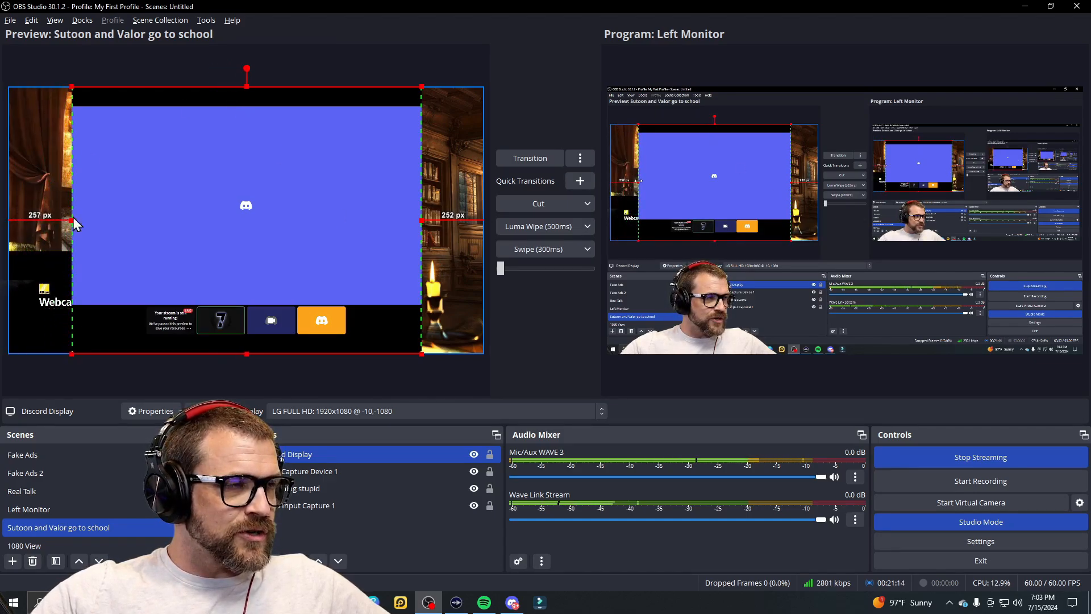
pyautogui.moveTo(247, 85); pyautogui.dragTo(245, 107)
pyautogui.moveTo(248, 354); pyautogui.dragTo(249, 310)
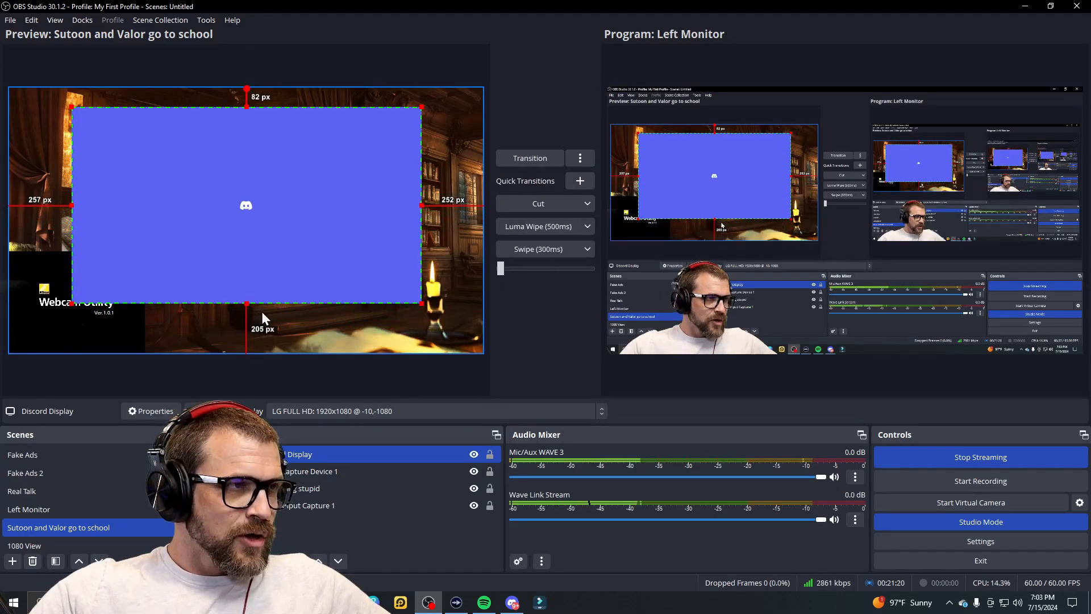
# Step: Shrink the Discord capture and move it to the bottom-right of the canvas
pyautogui.moveTo(219, 225); pyautogui.dragTo(234, 250)
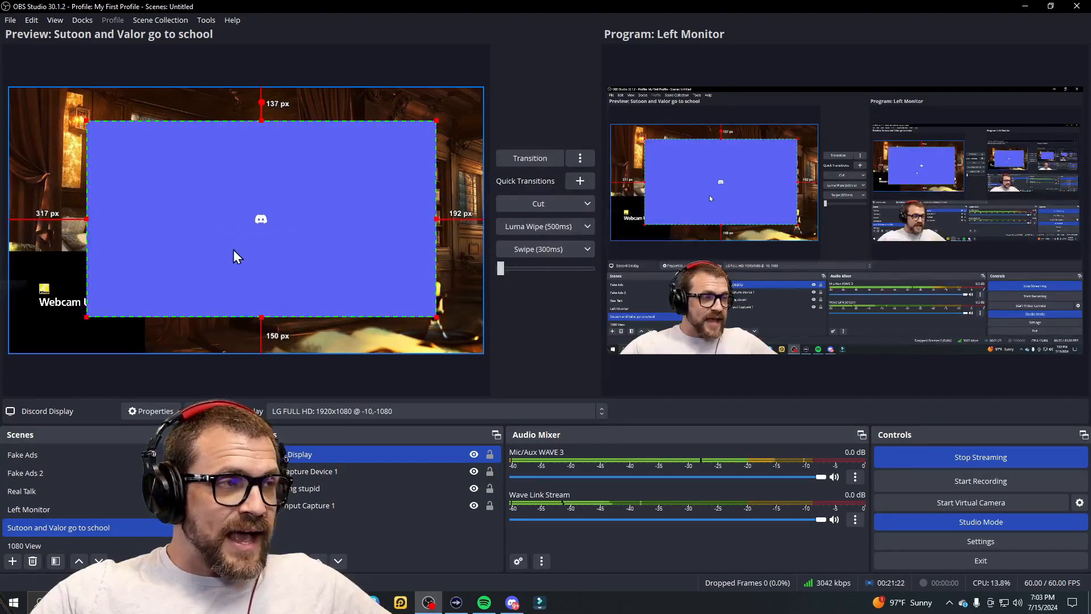
pyautogui.moveTo(86, 120); pyautogui.dragTo(259, 225)
pyautogui.moveTo(328, 283); pyautogui.dragTo(372, 319)
pyautogui.click(301, 178)
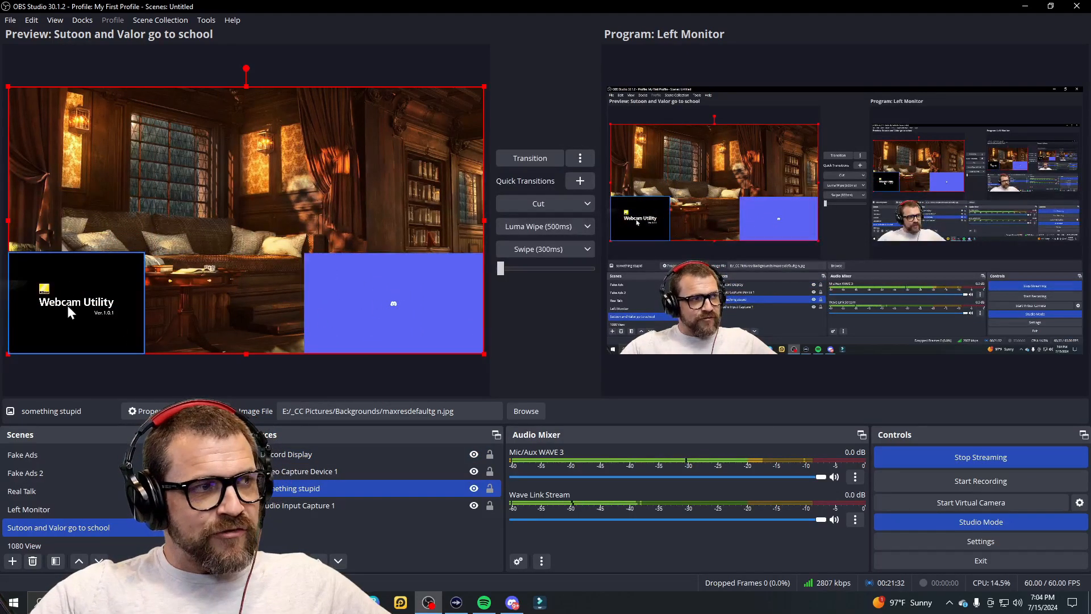
# Step: Trial different sizes for the webcam and Discord captures by dragging their corner handles
pyautogui.click(315, 263)
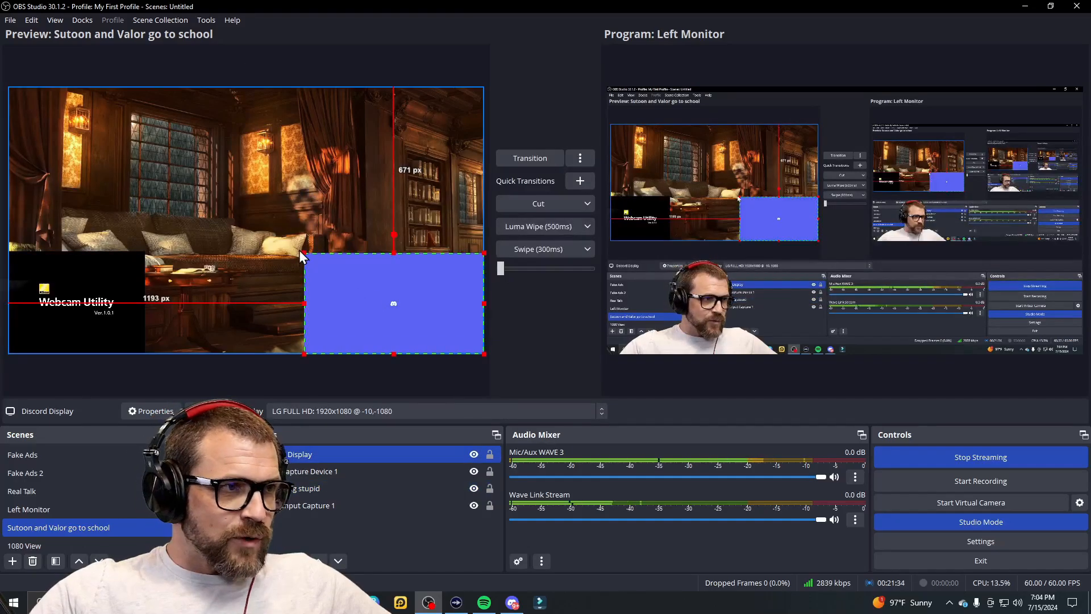
pyautogui.moveTo(303, 250); pyautogui.dragTo(276, 221)
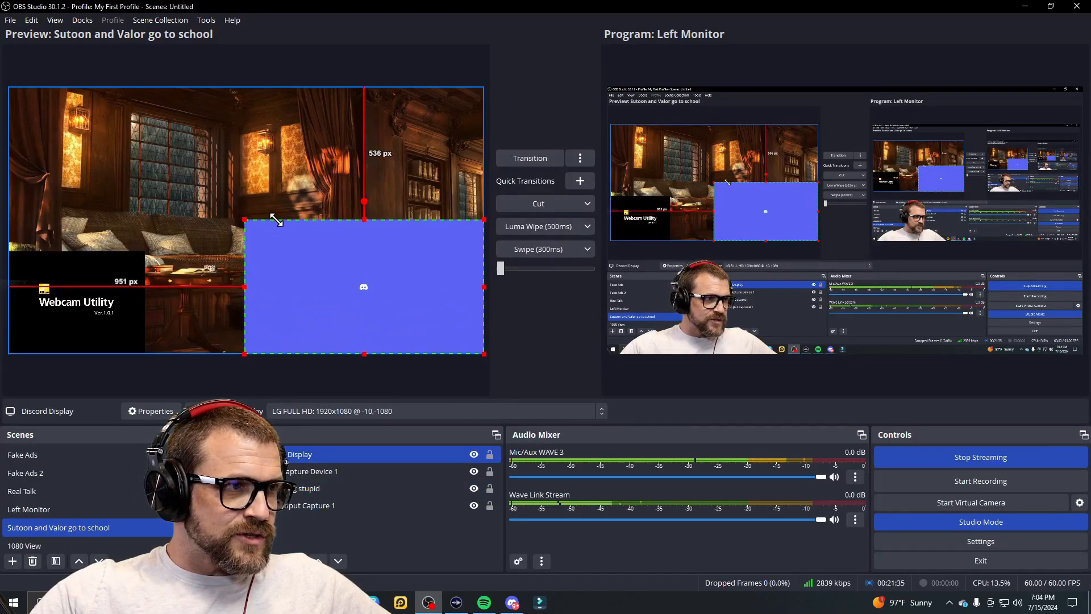
pyautogui.click(95, 290)
pyautogui.moveTo(147, 250); pyautogui.dragTo(244, 223)
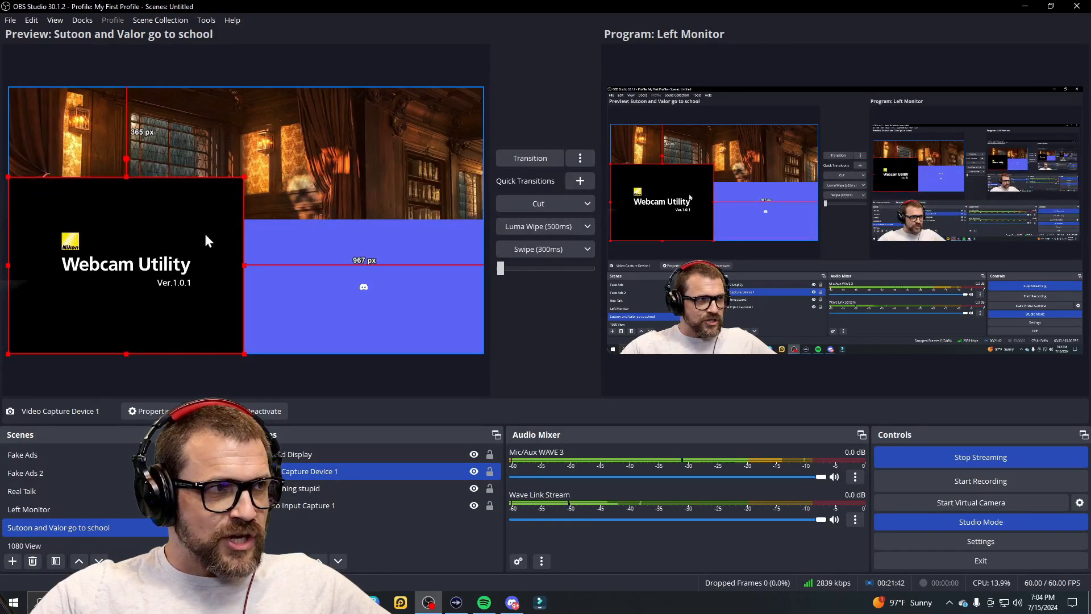
pyautogui.moveTo(243, 177); pyautogui.dragTo(185, 217)
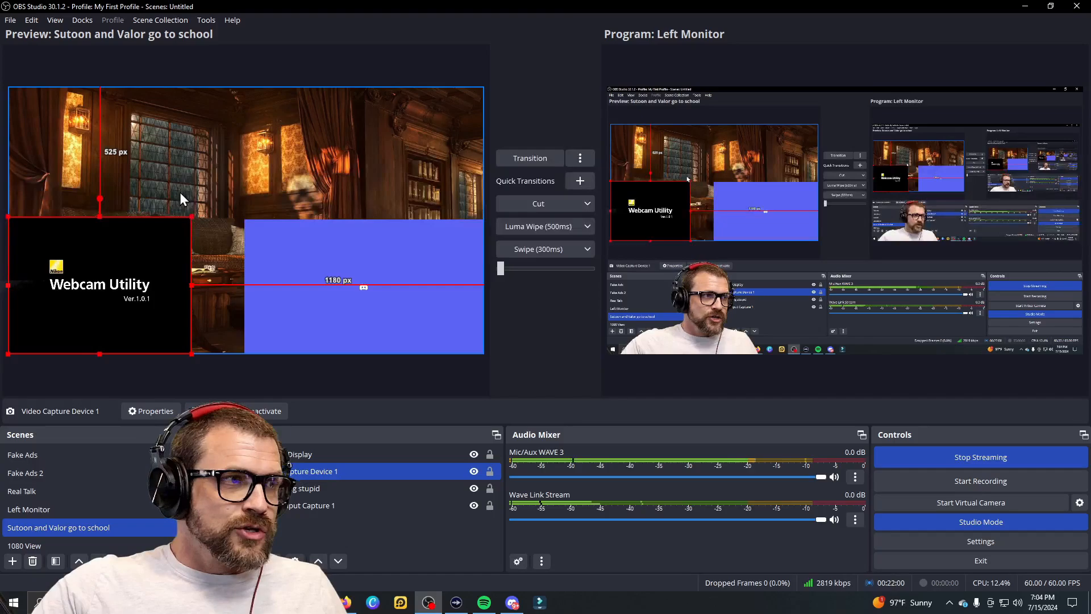
pyautogui.moveTo(192, 216); pyautogui.dragTo(328, 202)
pyautogui.click(253, 228)
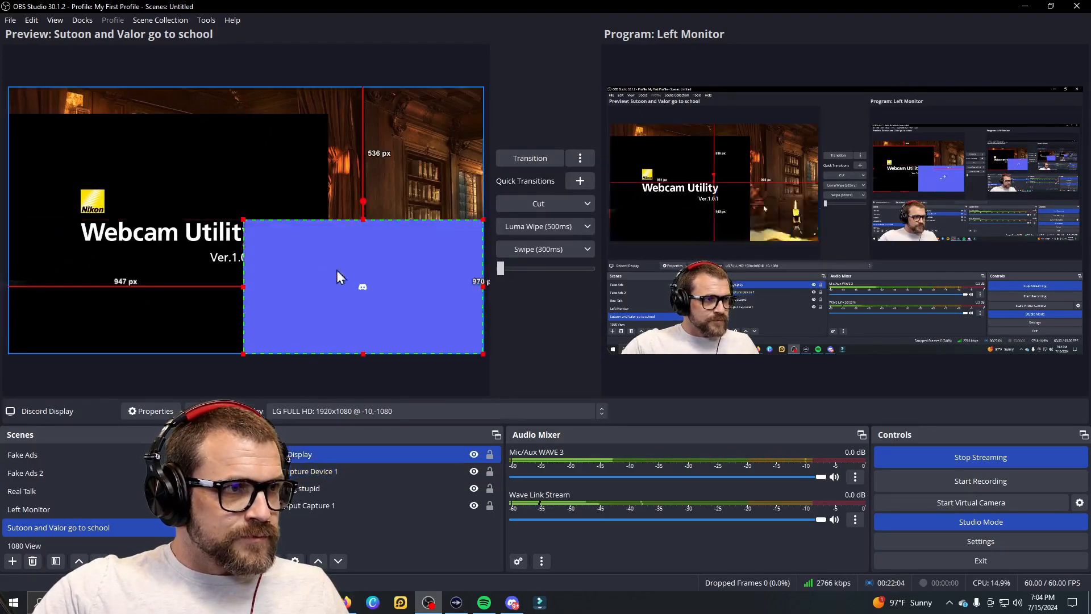
pyautogui.moveTo(245, 220); pyautogui.dragTo(171, 173)
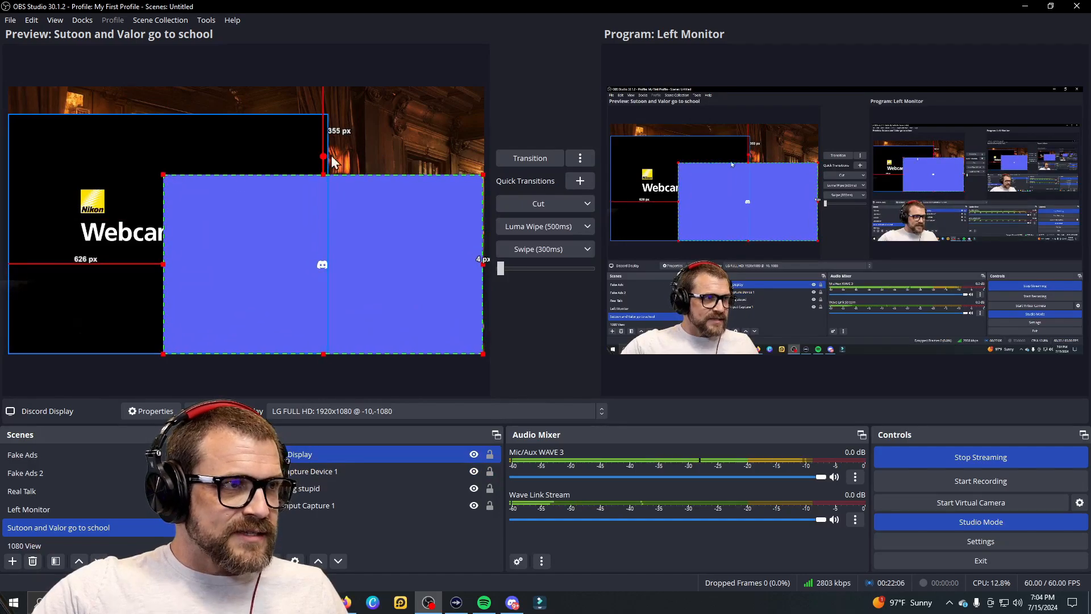
pyautogui.click(400, 150)
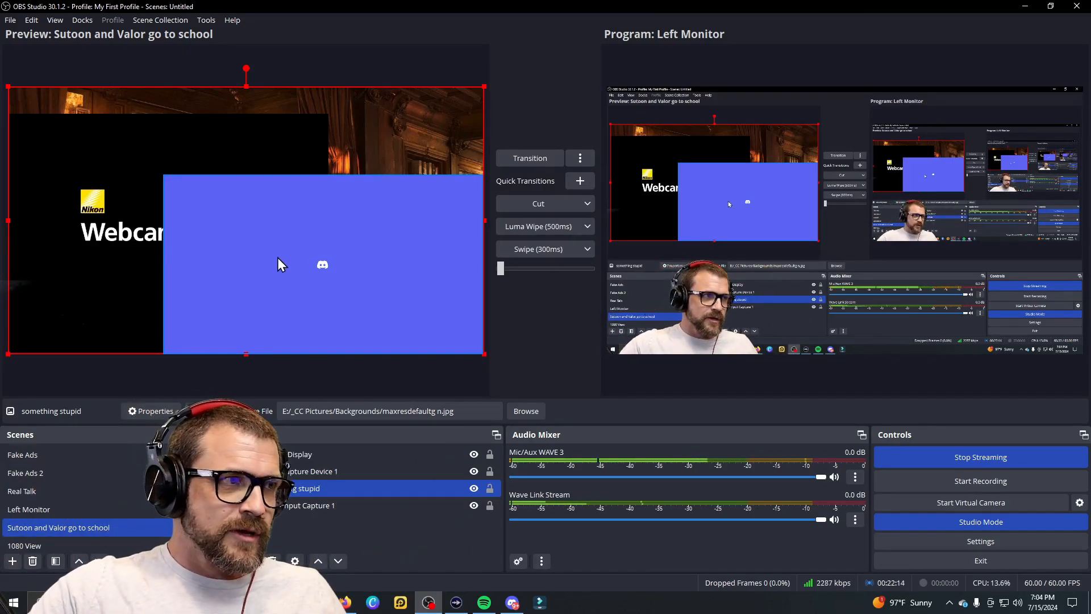
# Step: Shrink the webcam into the lower left and enlarge Discord across the lower right
pyautogui.click(277, 257)
pyautogui.moveTo(160, 172); pyautogui.dragTo(271, 235)
pyautogui.click(287, 179)
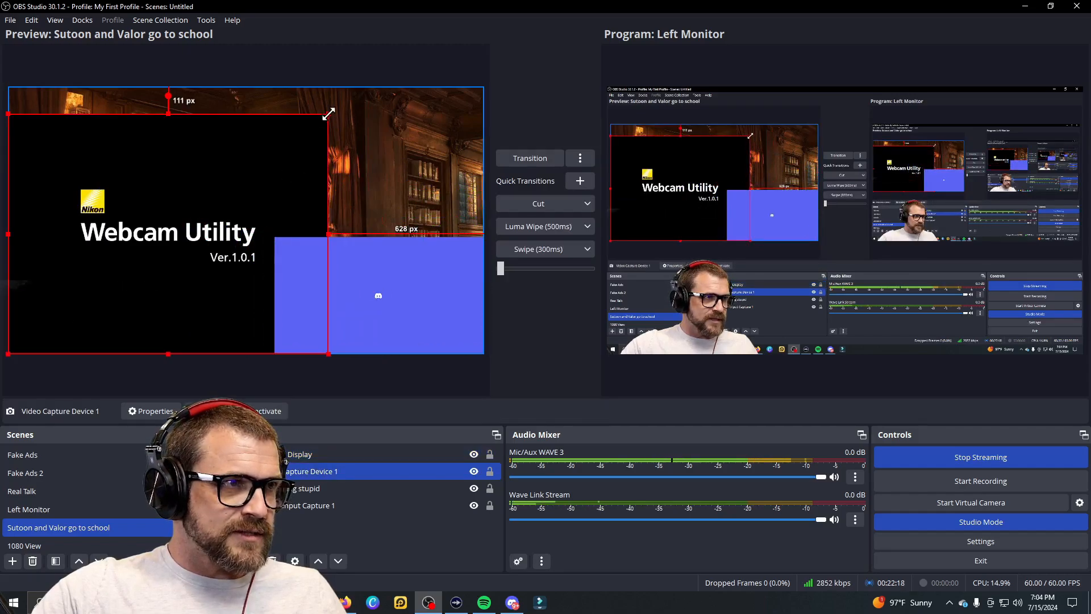
pyautogui.moveTo(328, 113); pyautogui.dragTo(186, 221)
pyautogui.click(279, 246)
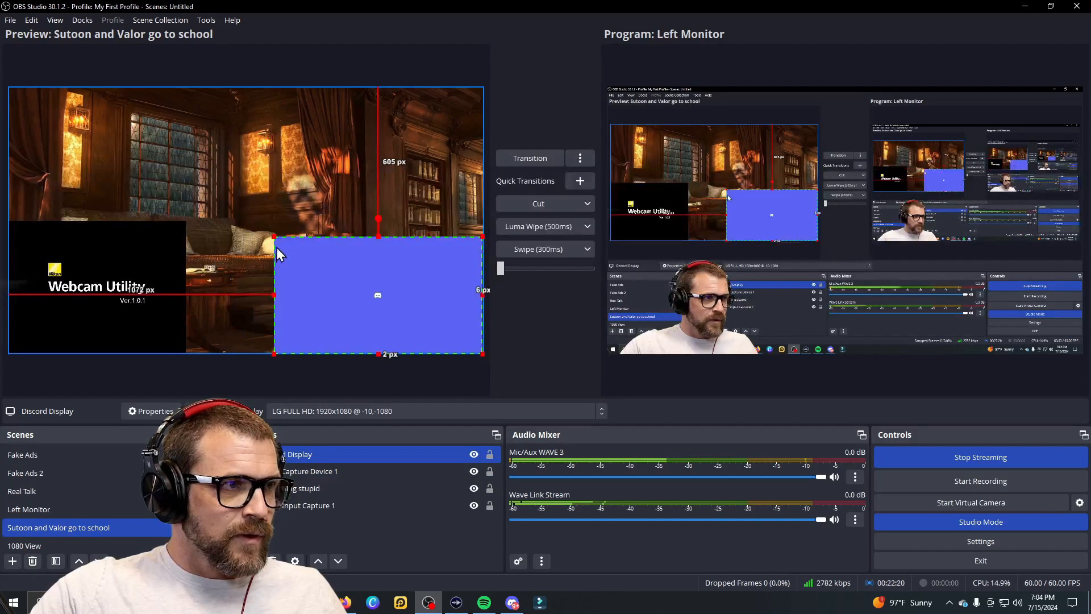
pyautogui.moveTo(275, 237); pyautogui.dragTo(250, 223)
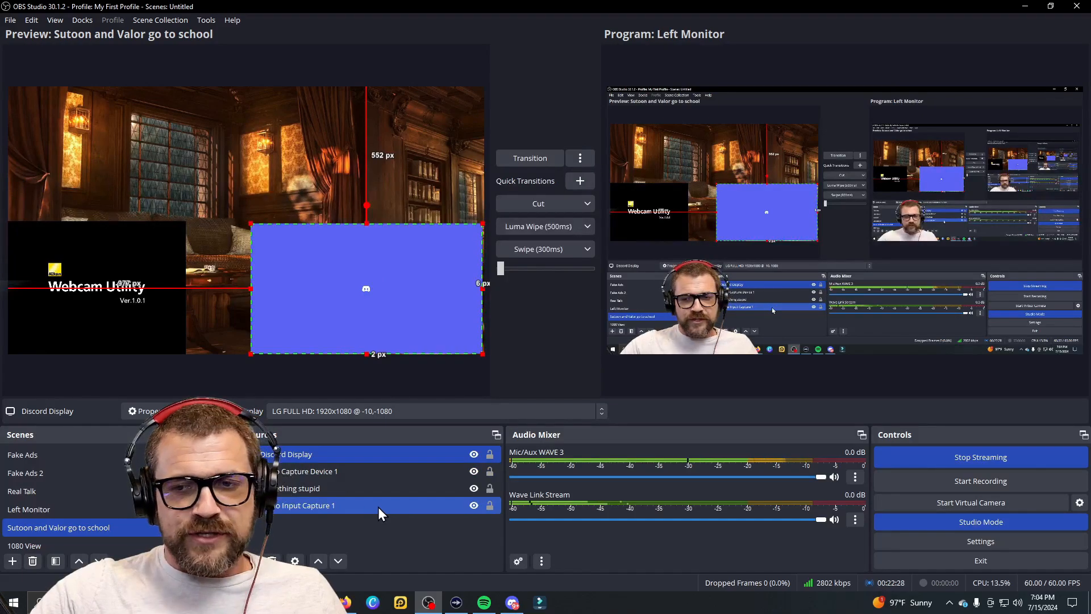
# Step: Create an Audio Output Capture source named 'Audio Output Capture 1'
pyautogui.click(251, 560)
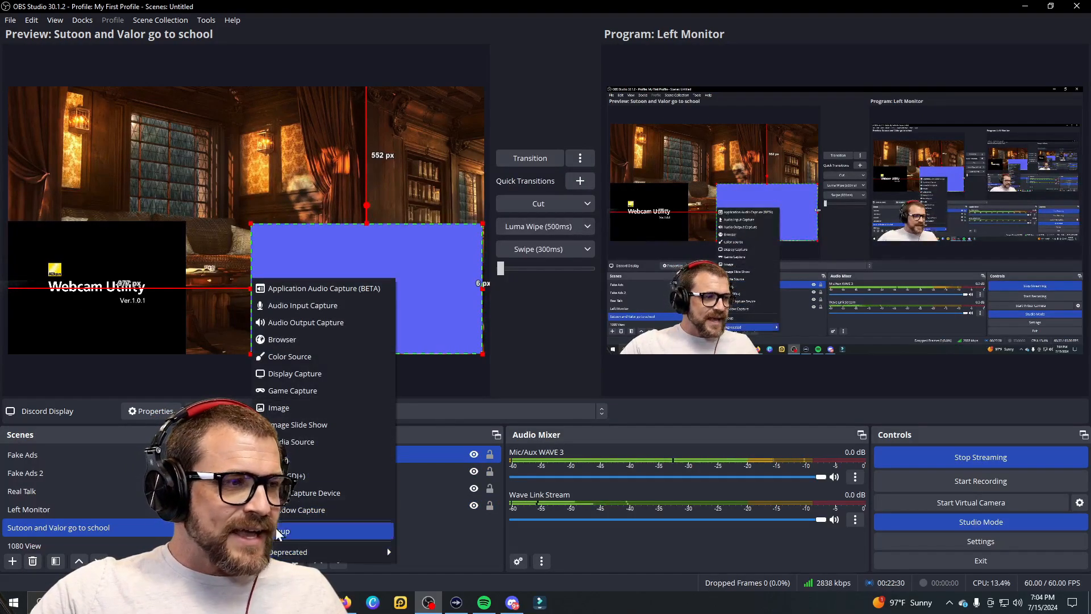
pyautogui.click(350, 321)
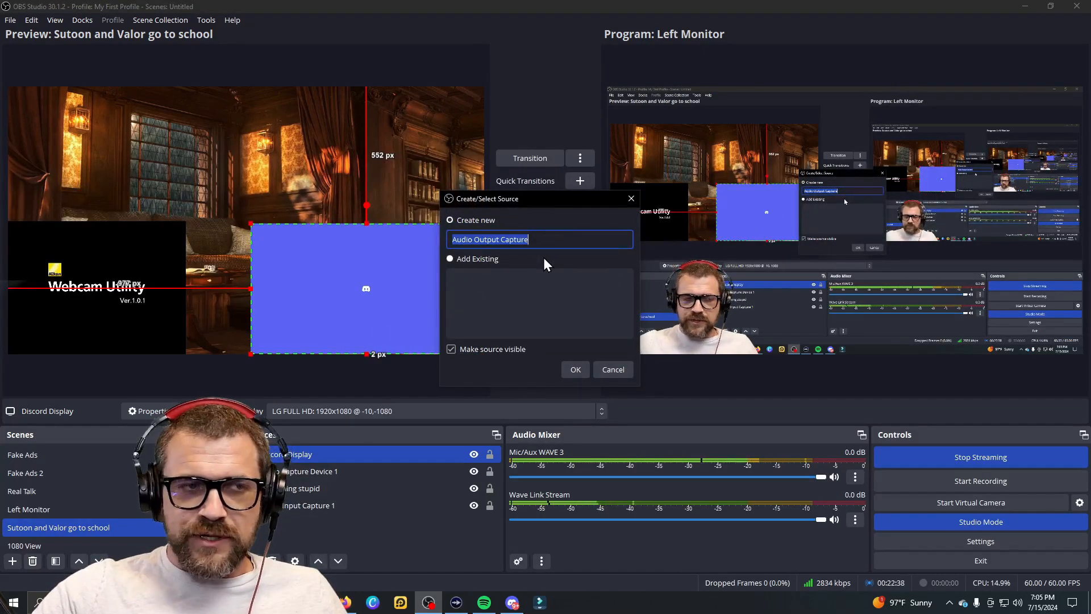
pyautogui.click(563, 239)
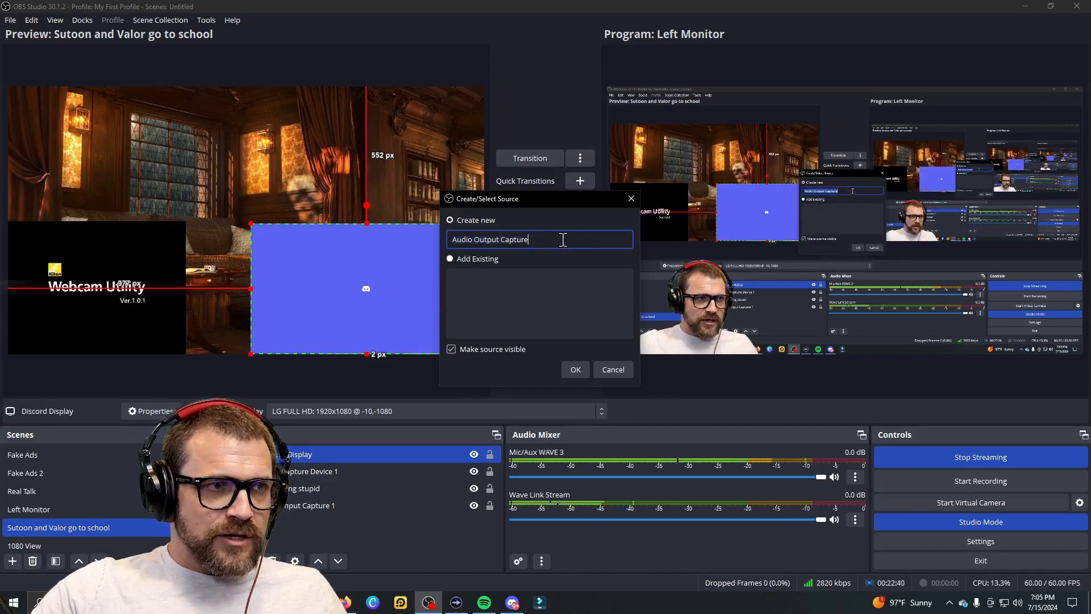
pyautogui.write('1')
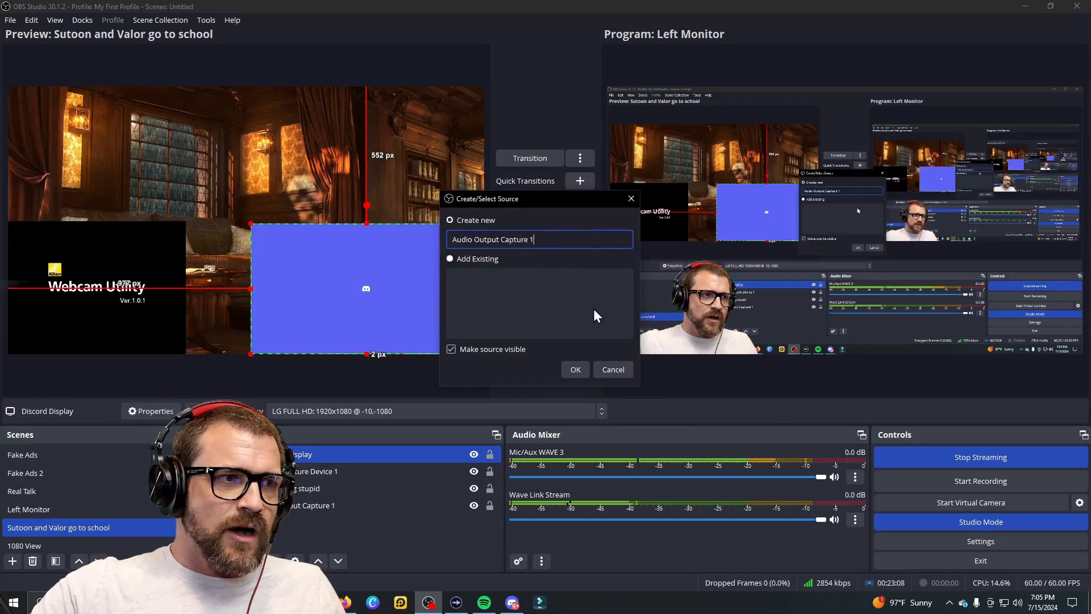
pyautogui.click(575, 370)
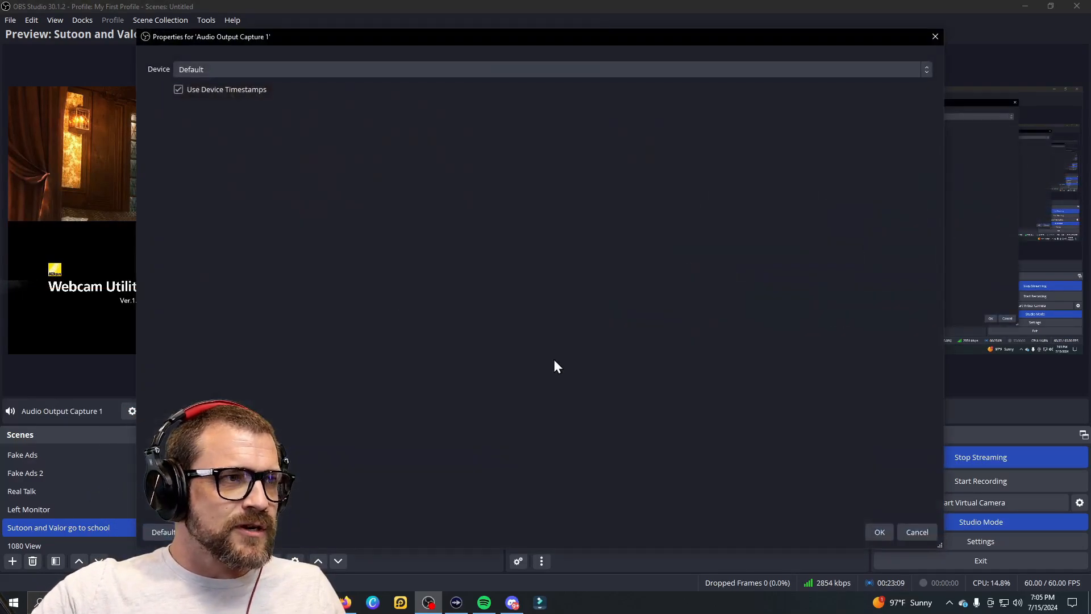
# Step: Set the audio capture's device to Default and confirm its settings
pyautogui.click(216, 68)
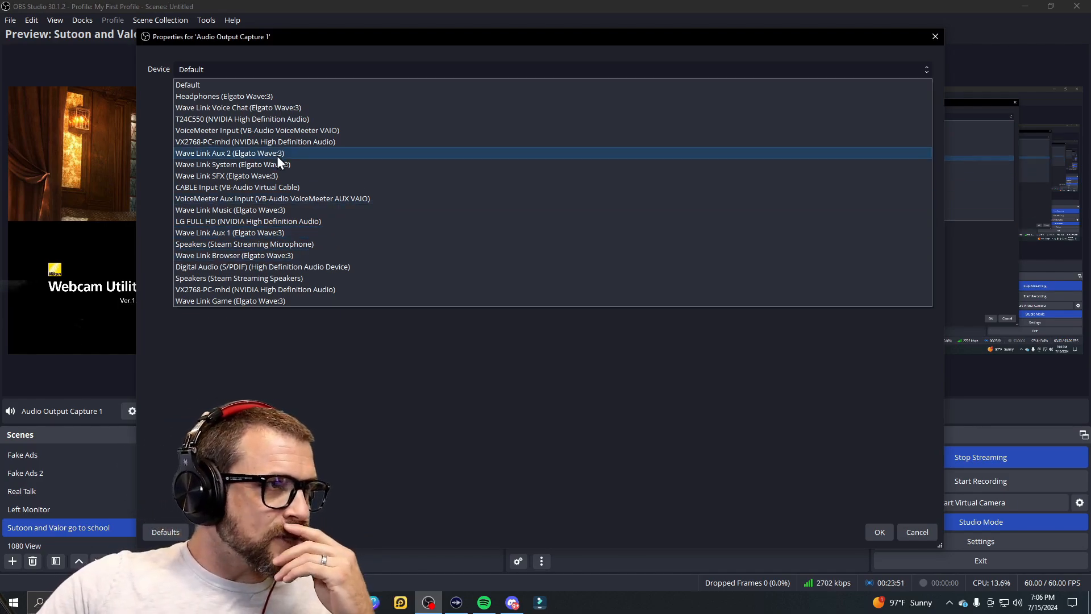
pyautogui.click(260, 96)
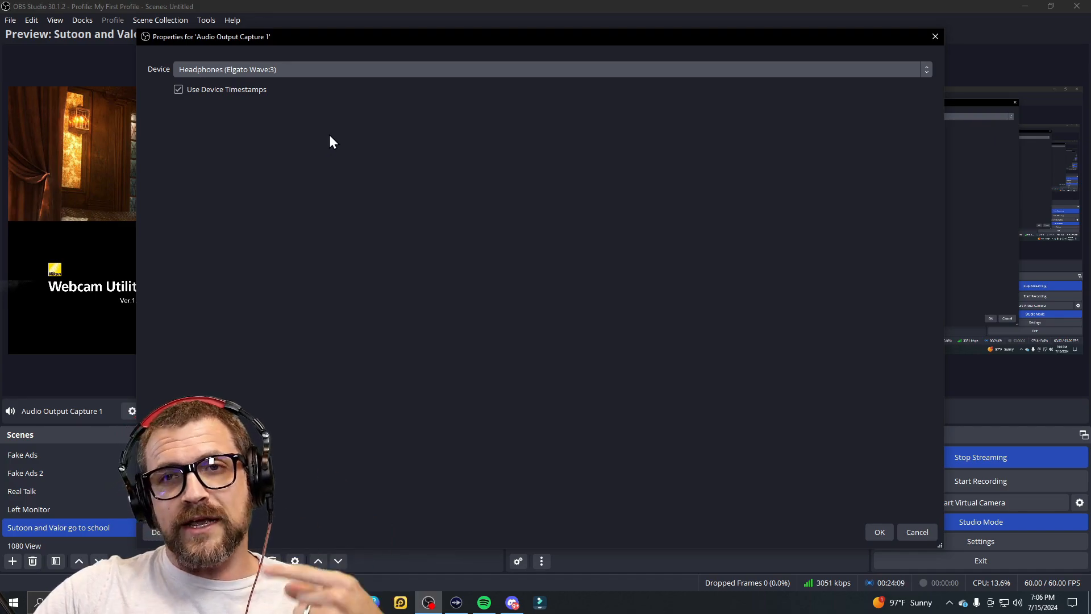
pyautogui.click(264, 71)
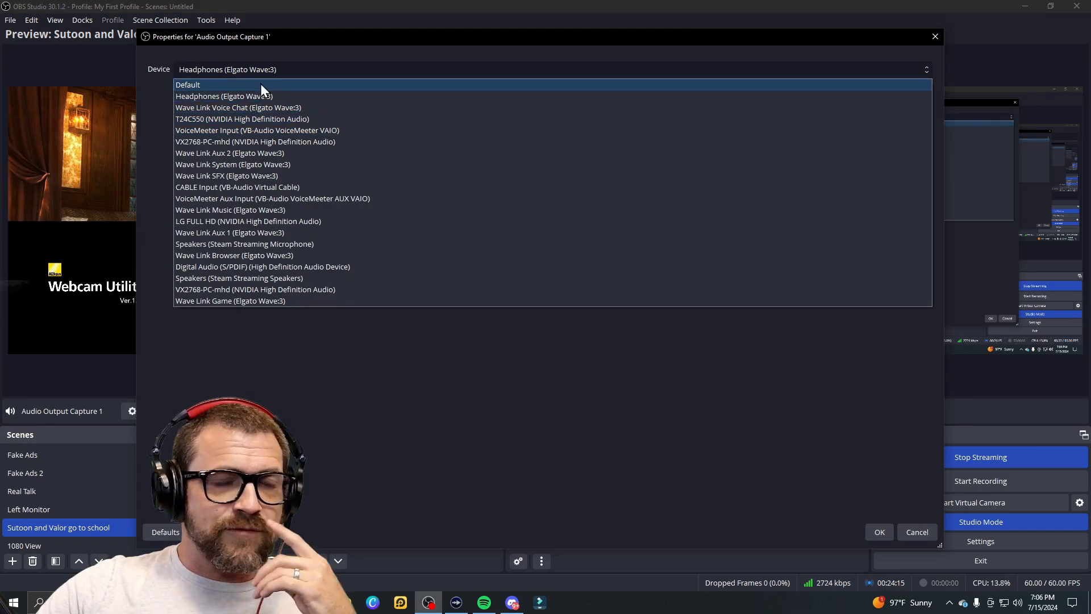
pyautogui.click(260, 85)
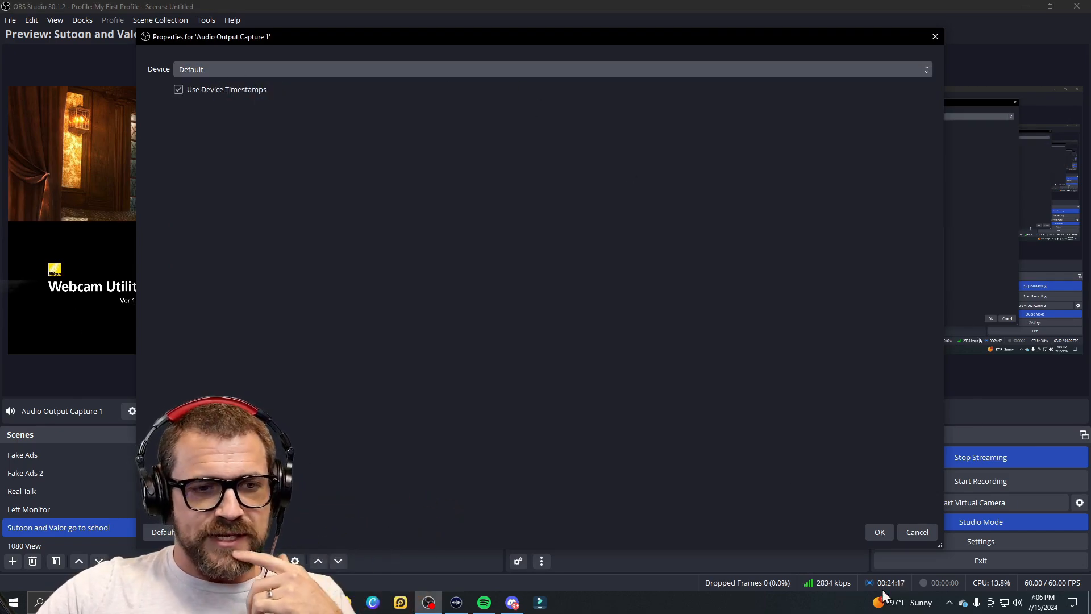
pyautogui.click(878, 532)
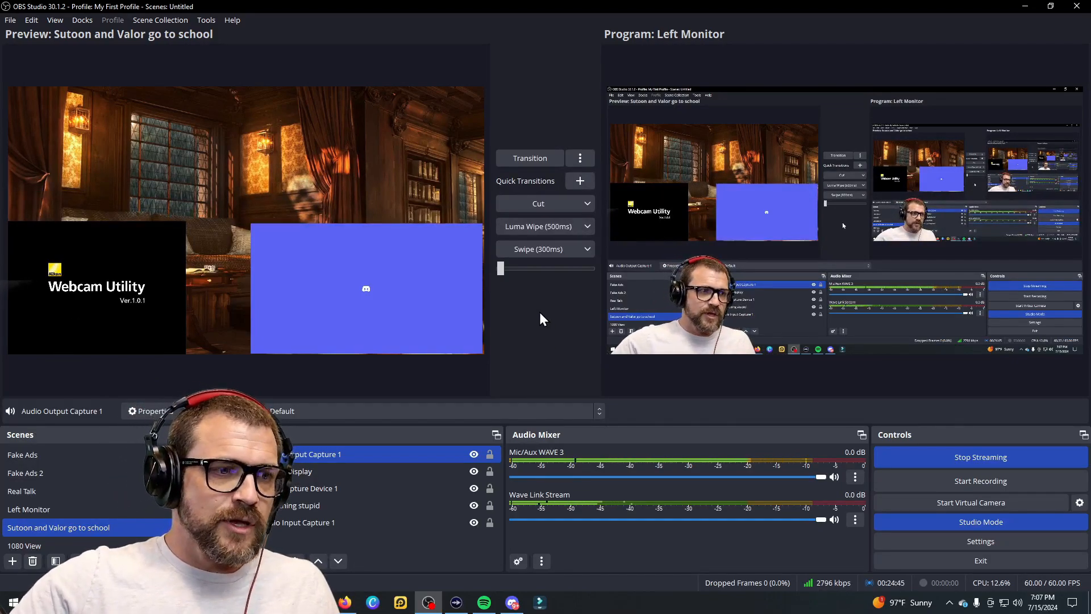
# Step: Rename Audio Output Capture 1 to 'Music' and open its Filters window
pyautogui.keyDown('ctrl'); pyautogui.click(335, 471); pyautogui.keyUp('ctrl')
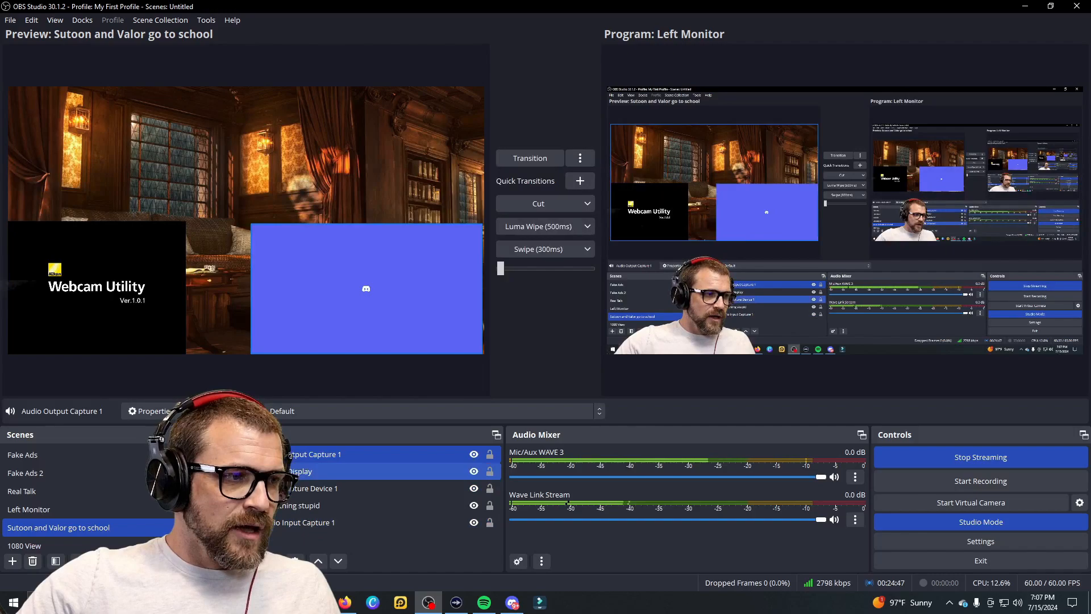
pyautogui.rightClick(304, 452)
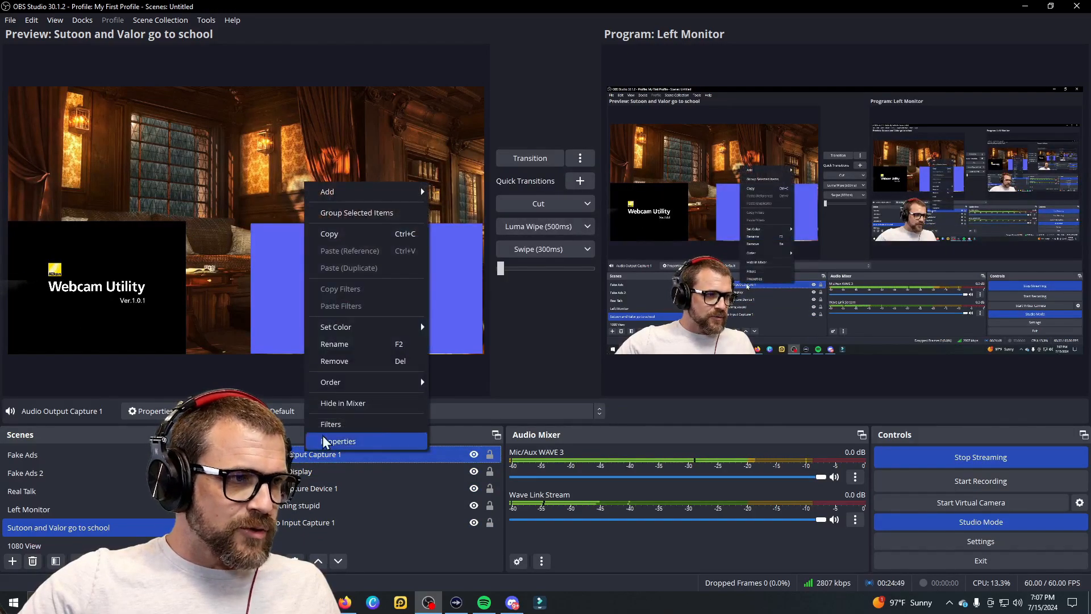
pyautogui.click(350, 345)
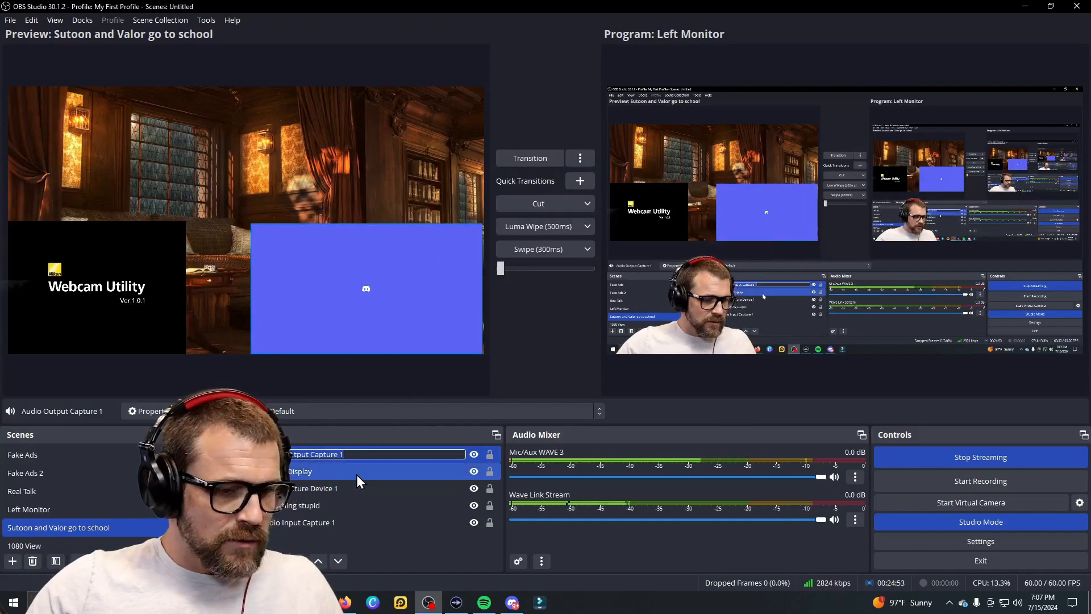
pyautogui.press('BackSpace')
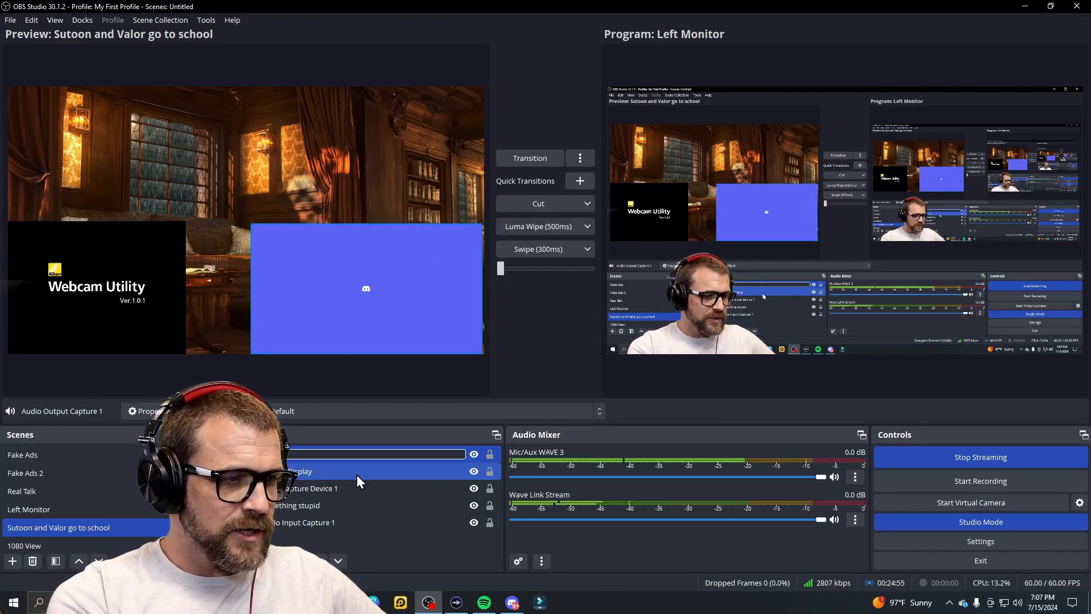
pyautogui.write('Music')
pyautogui.press('Return')
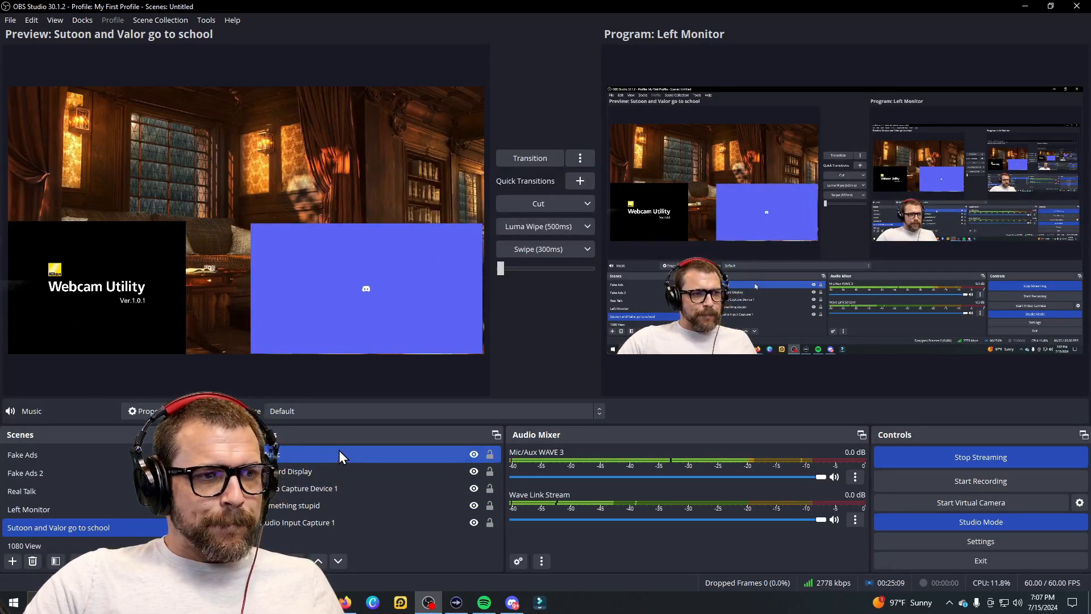
pyautogui.rightClick(398, 454)
pyautogui.click(439, 430)
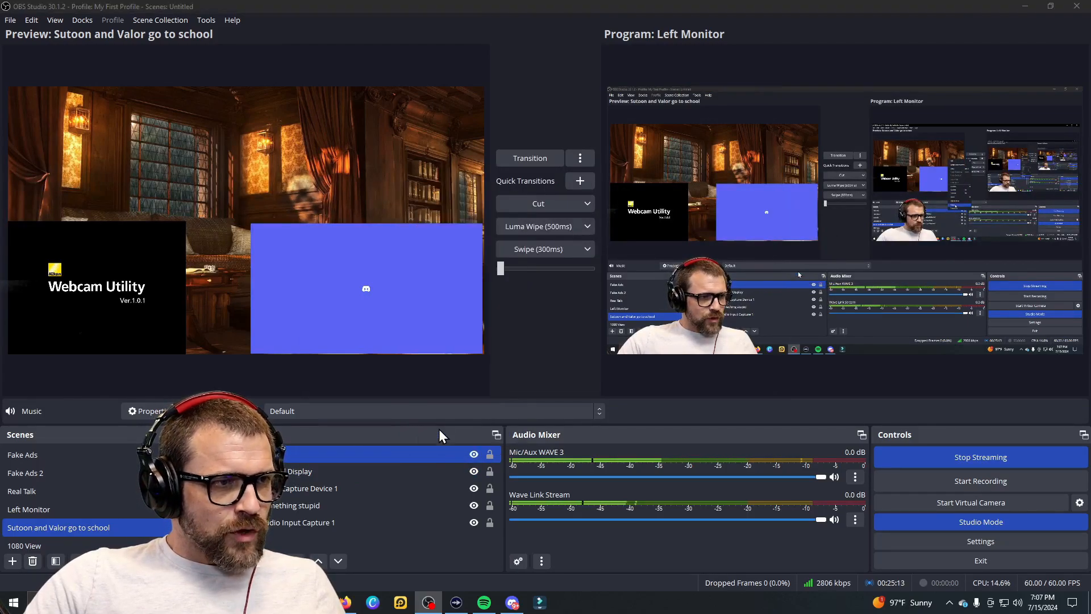
# Step: Add a Limiter filter (-6.00 dB threshold, 60 ms release) to Music with its default name
pyautogui.click(310, 487)
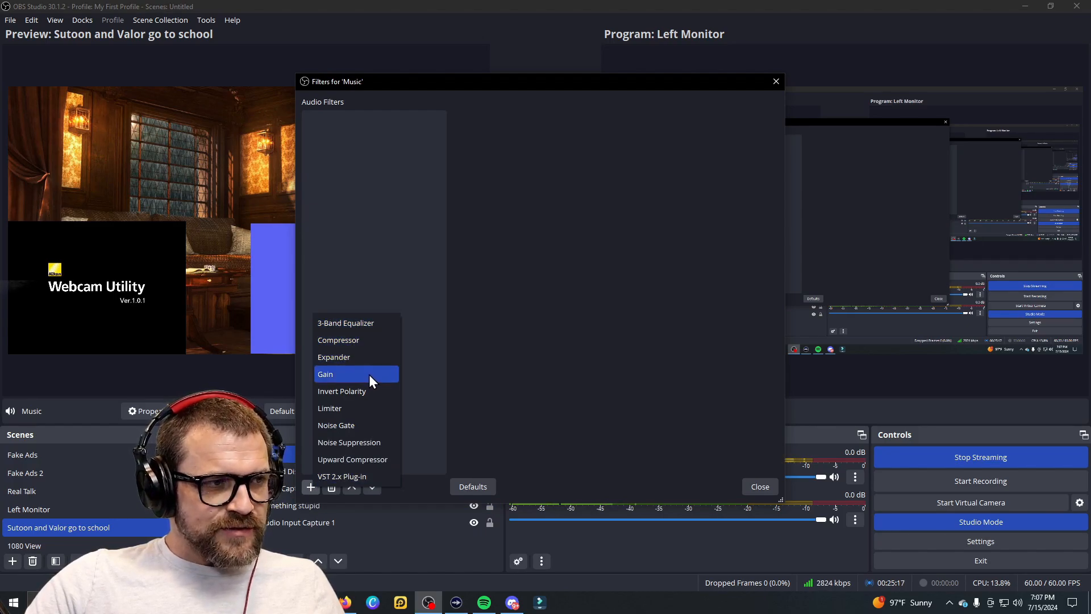
pyautogui.click(352, 409)
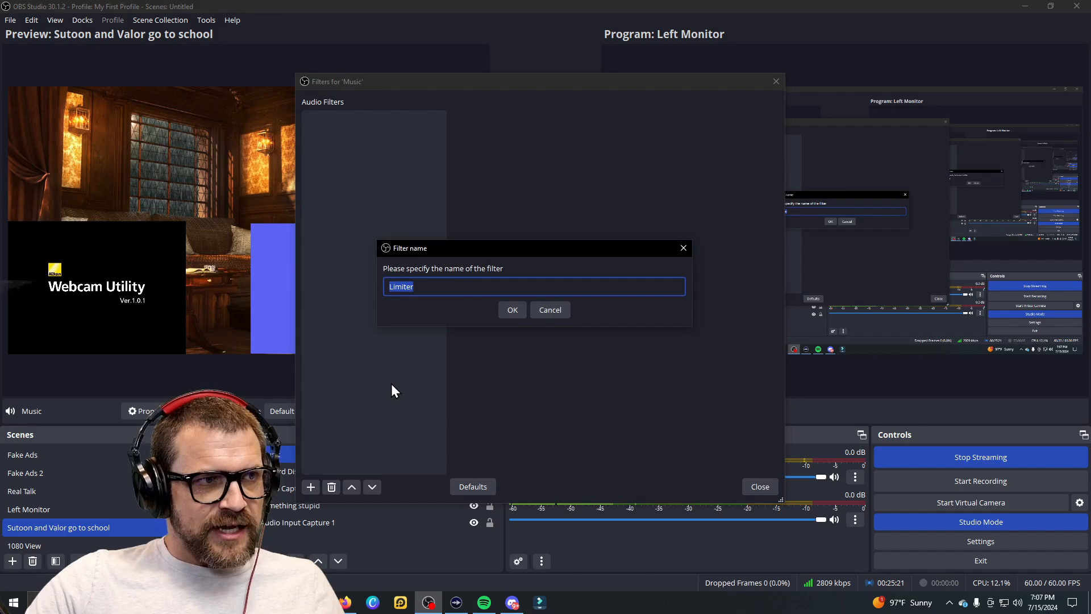
pyautogui.click(513, 310)
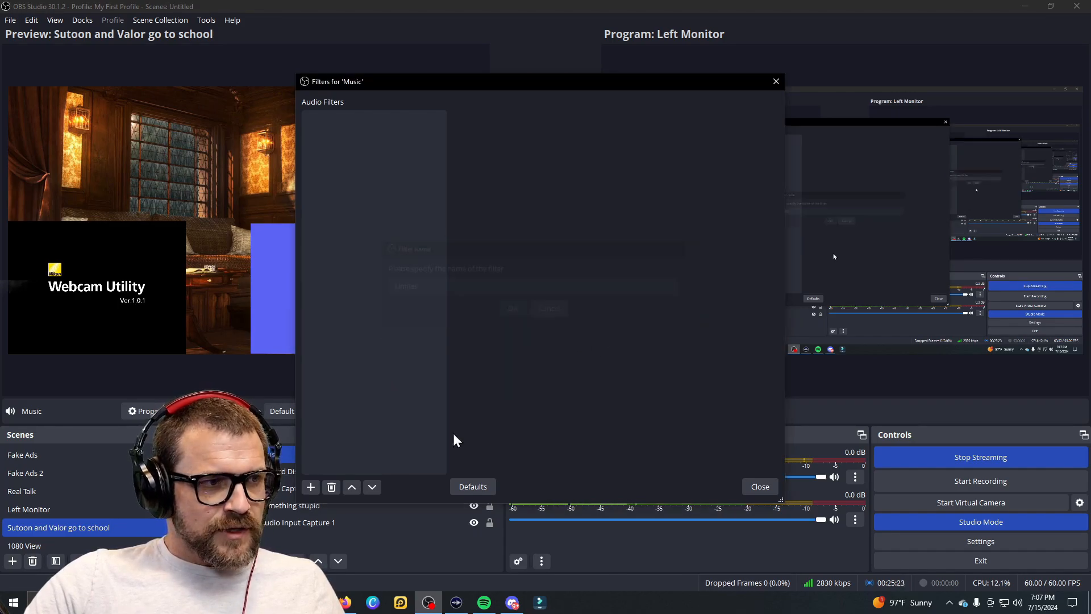
pyautogui.click(294, 523)
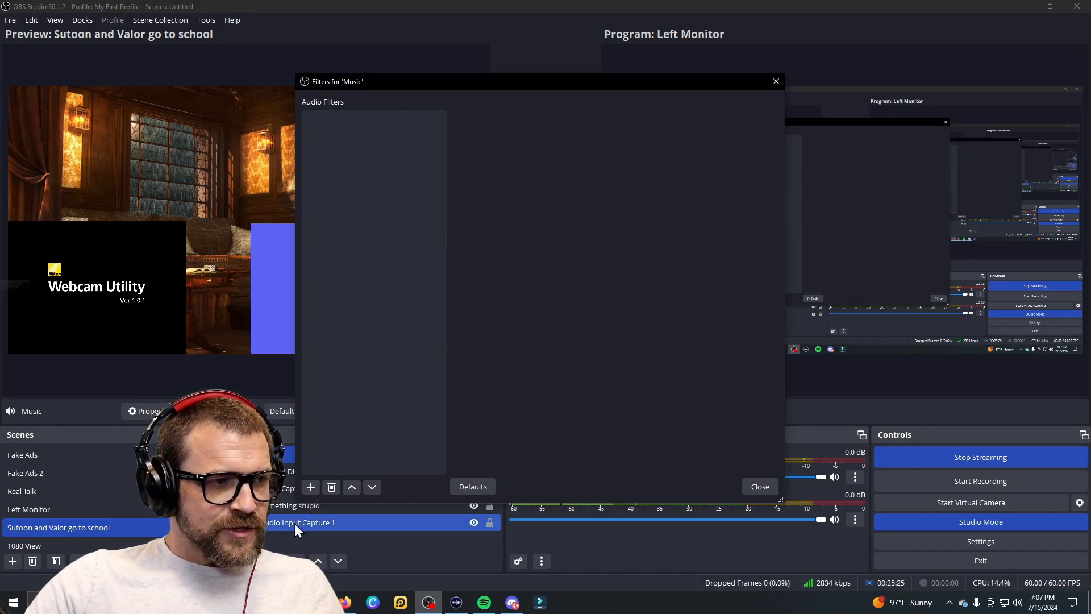
pyautogui.click(311, 487)
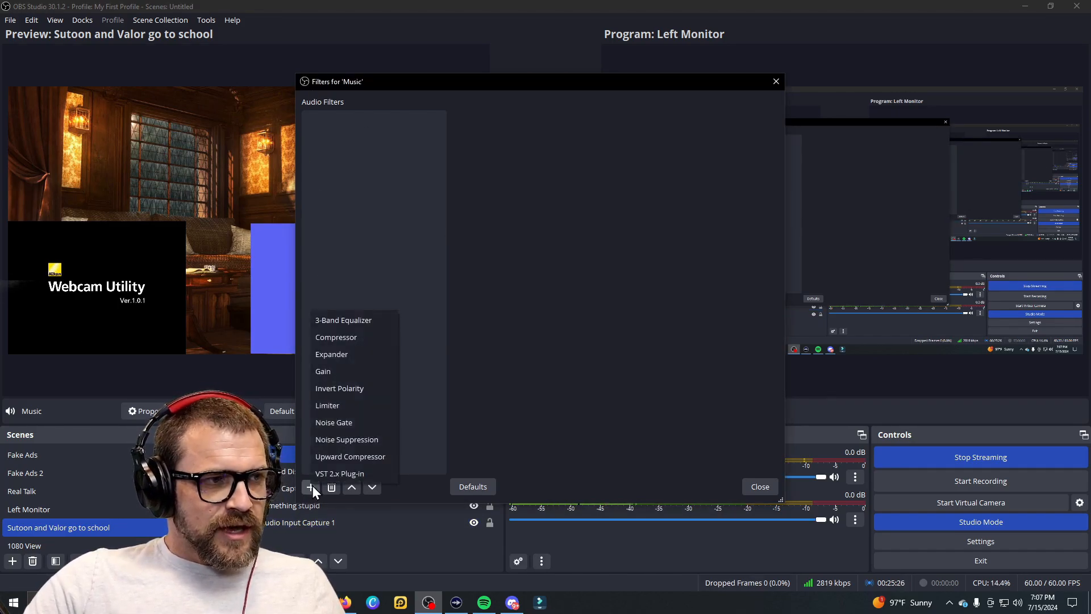
pyautogui.click(361, 405)
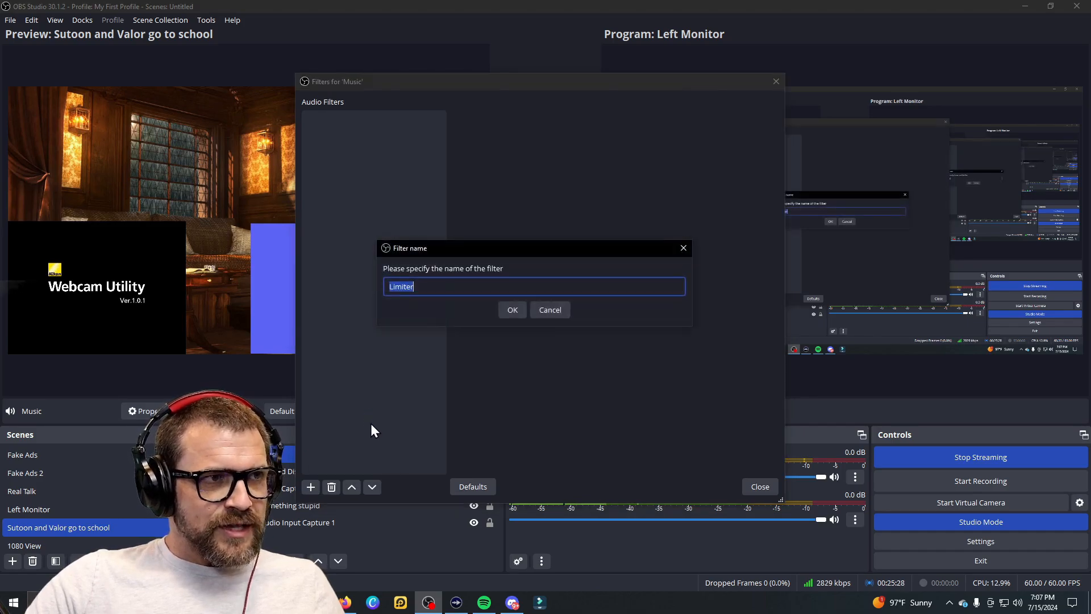
pyautogui.click(512, 310)
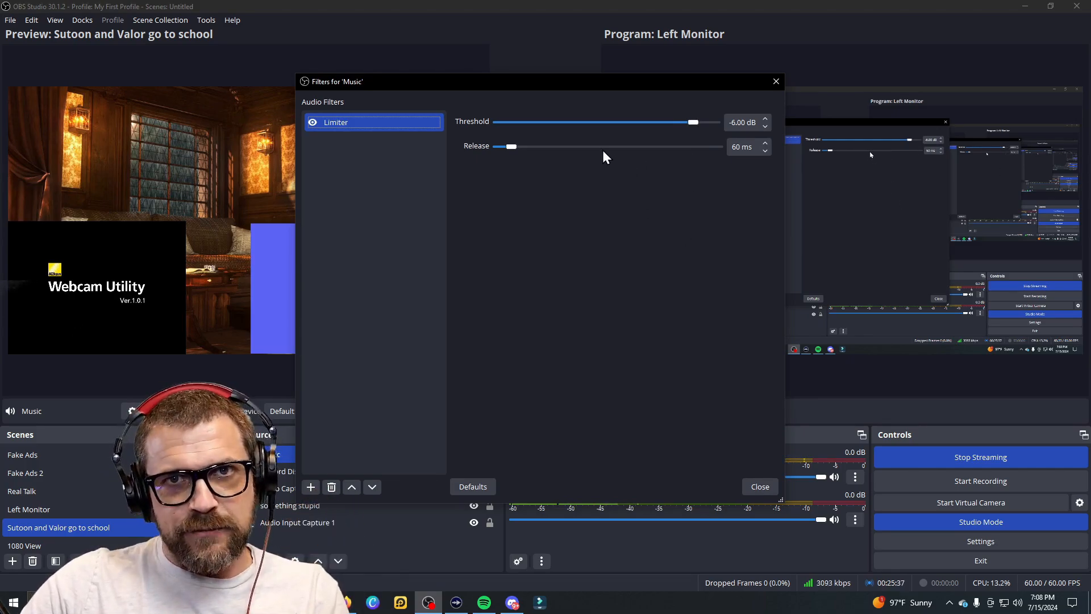
pyautogui.moveTo(617, 82); pyautogui.dragTo(475, 78)
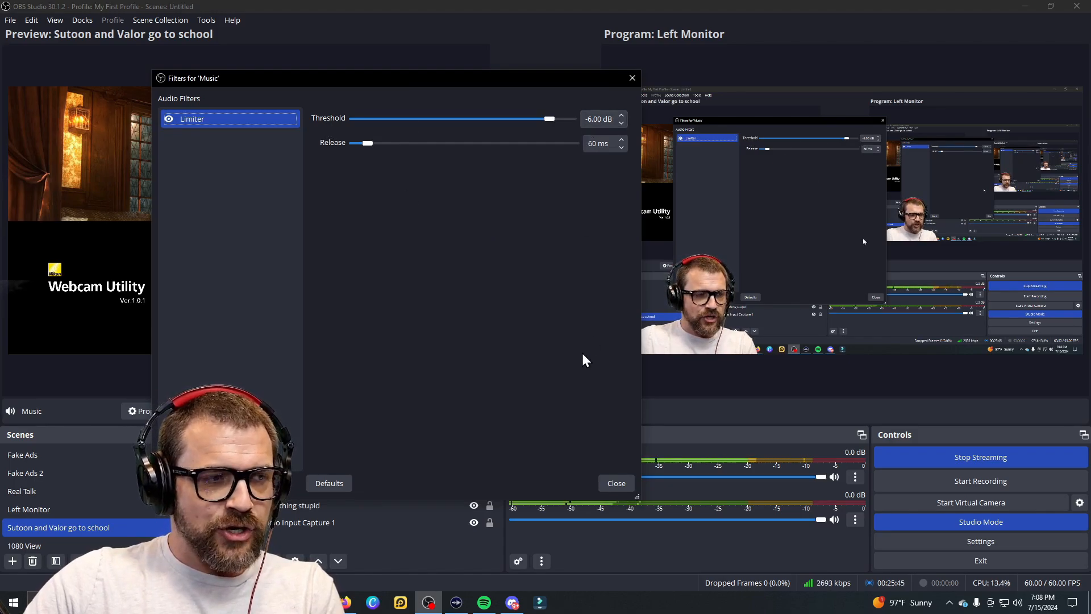
# Step: Add a Noise Gate filter with its default name to Audio Input Capture 1 and close Filters
pyautogui.click(616, 483)
pyautogui.click(281, 520)
pyautogui.rightClick(281, 521)
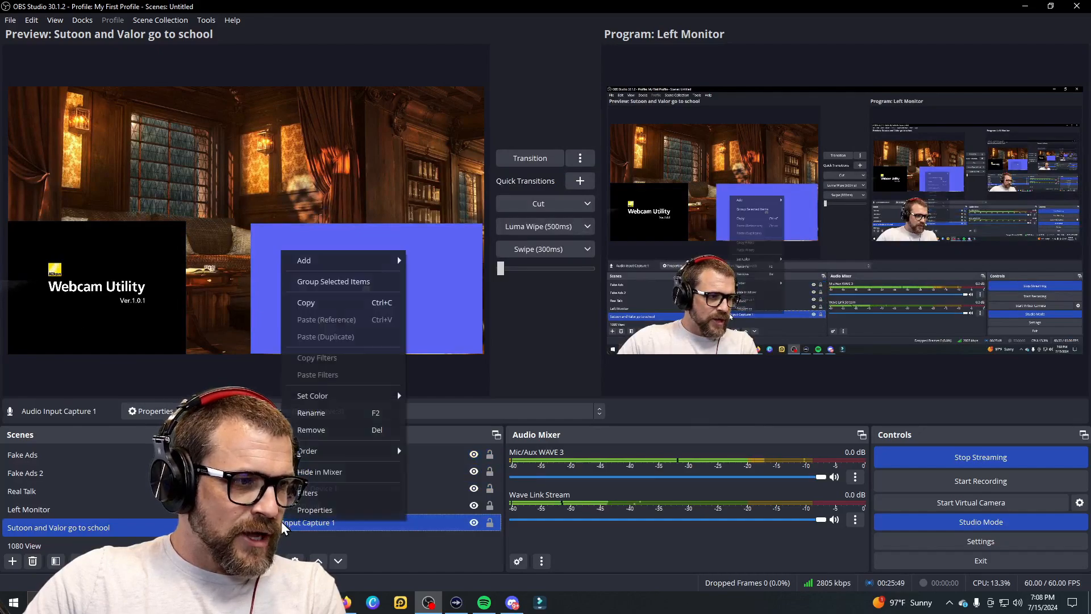
pyautogui.click(311, 494)
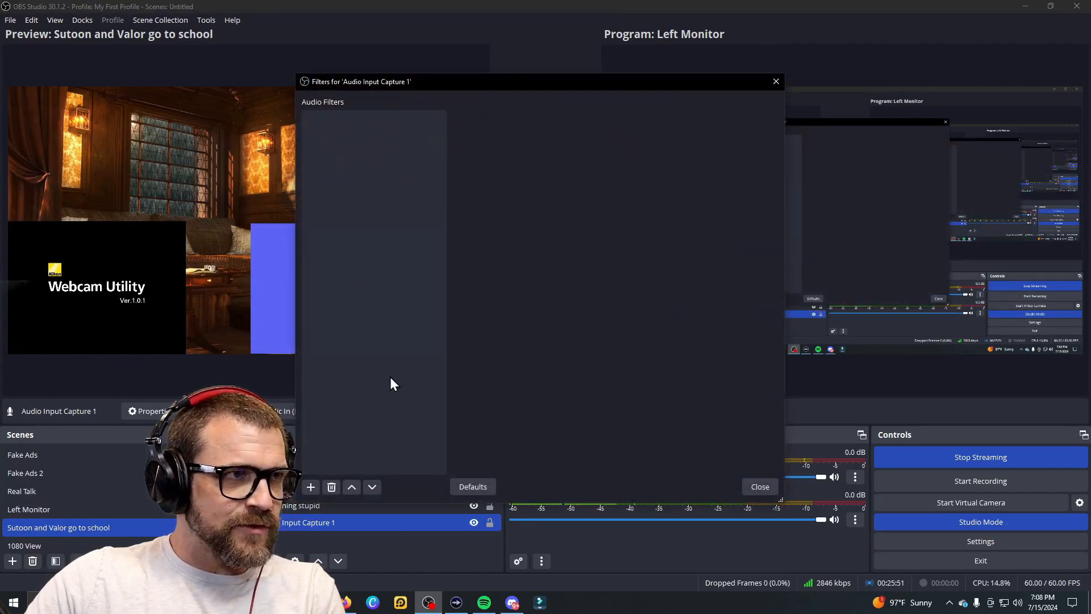
pyautogui.click(311, 487)
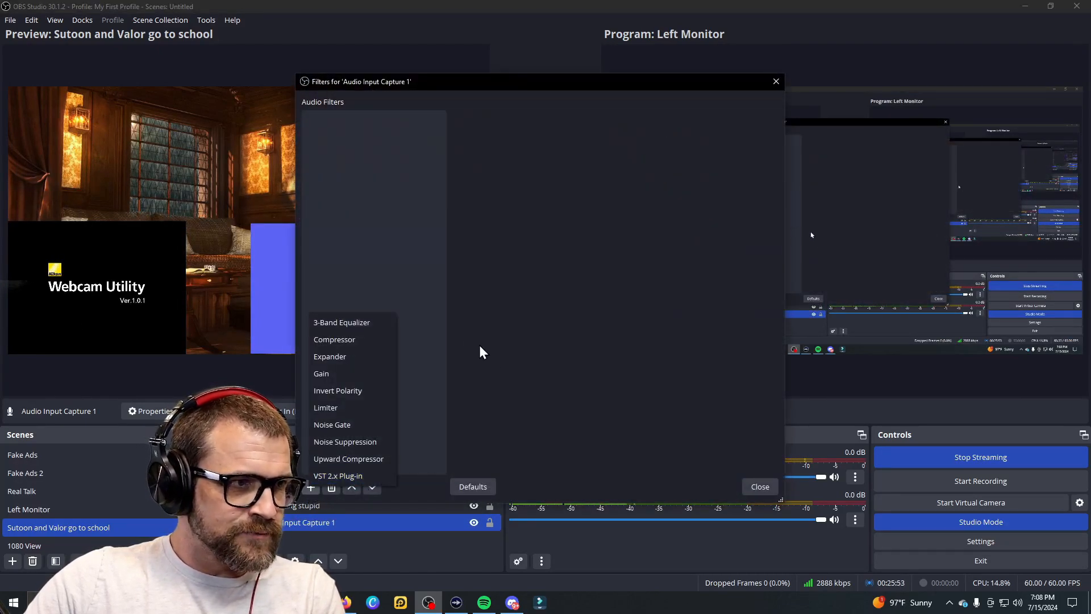
pyautogui.click(339, 426)
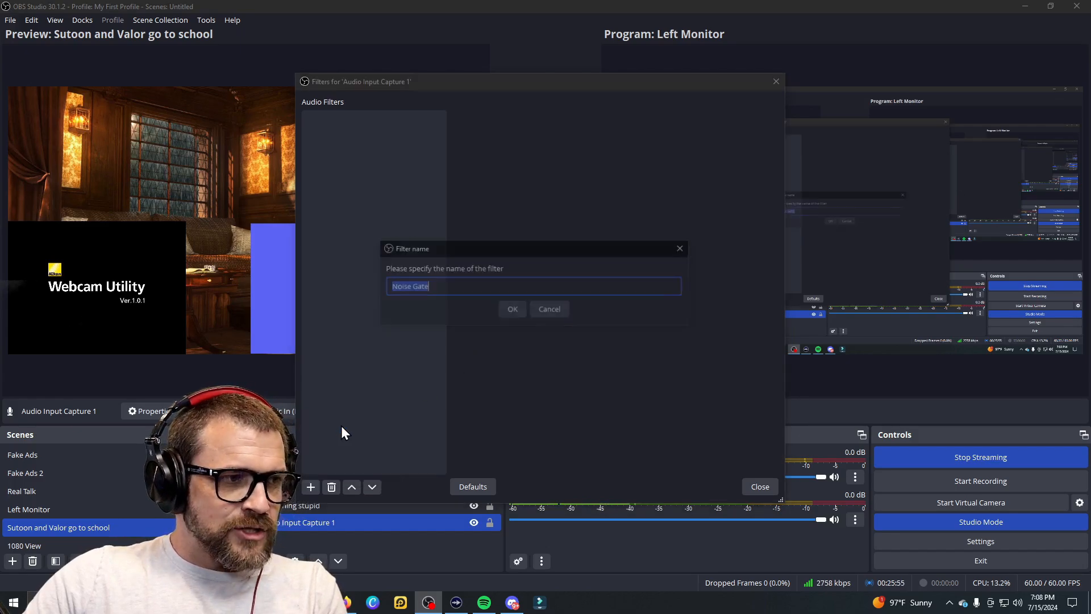
pyautogui.click(513, 310)
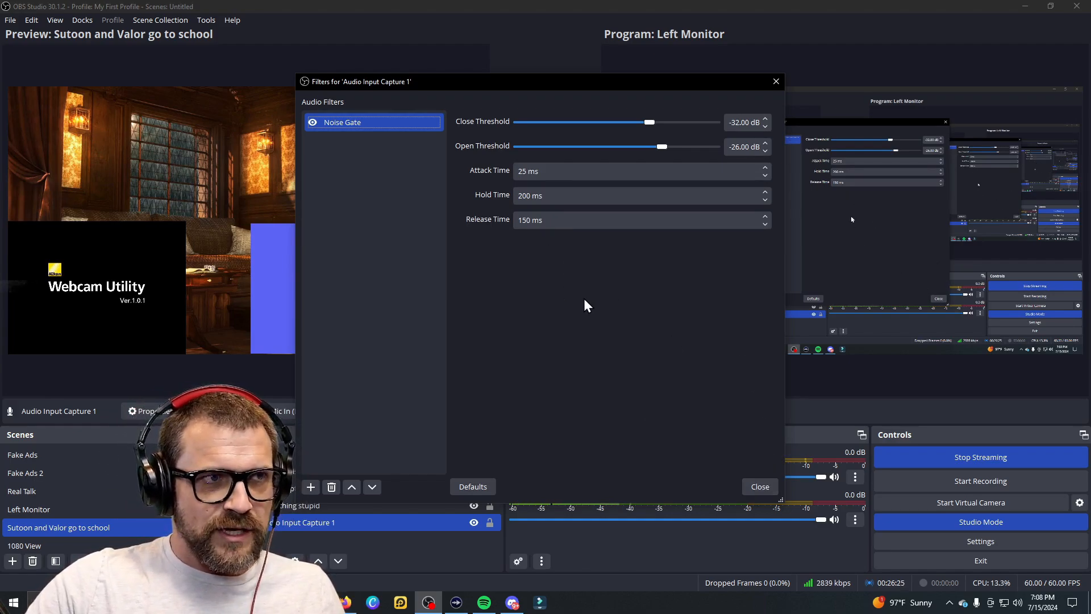
pyautogui.click(760, 487)
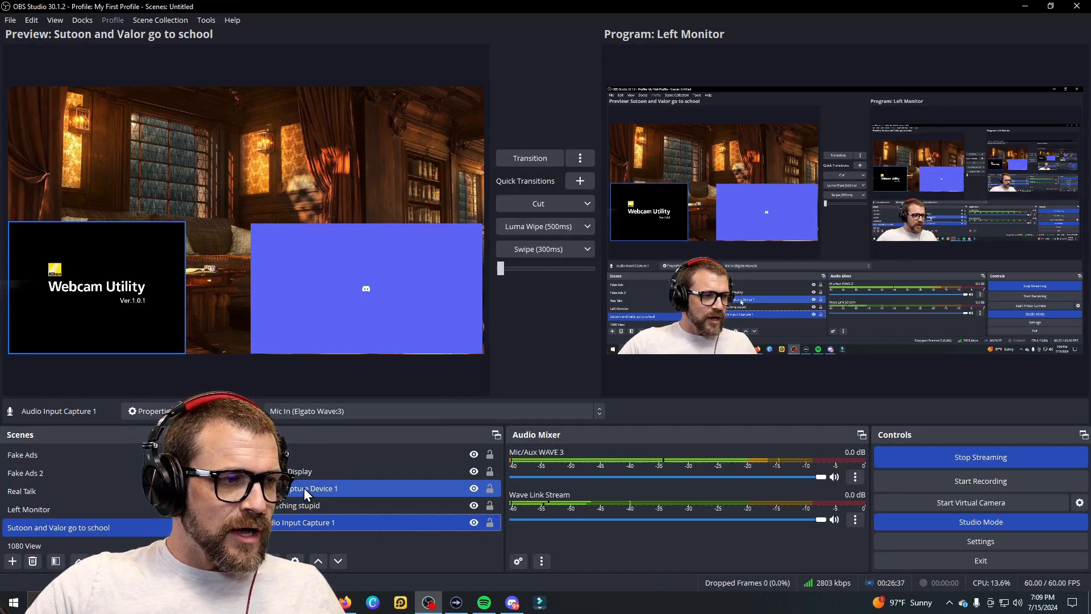
# Step: Shrink Discord Display into the bottom-right corner and the webcam into the bottom-left
pyautogui.keyDown('shift'); pyautogui.click(300, 504); pyautogui.keyUp('shift')
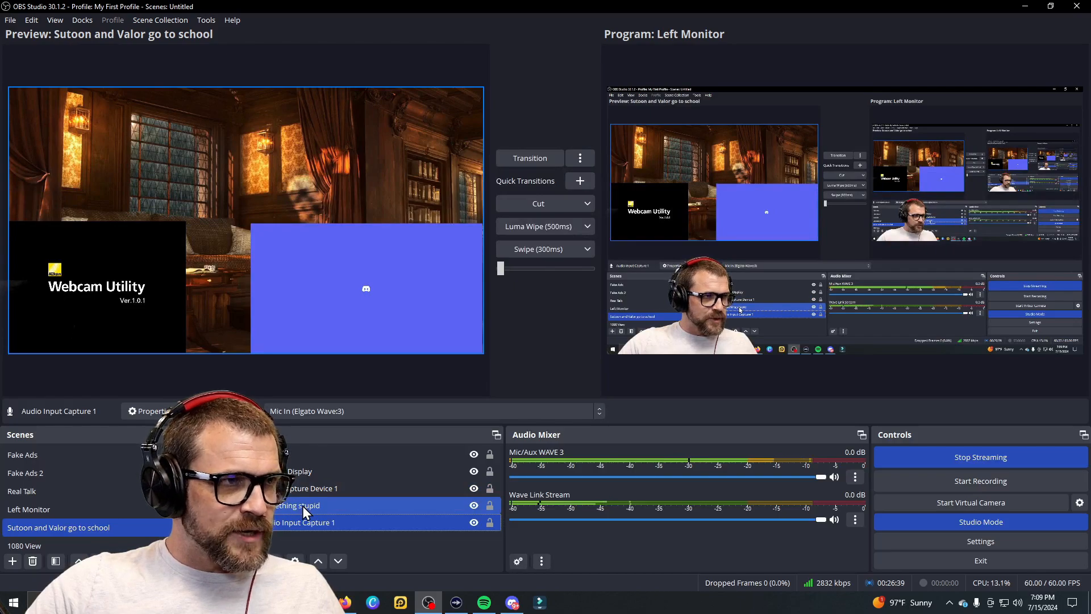
pyautogui.keyDown('ctrl'); pyautogui.click(302, 506); pyautogui.keyUp('ctrl')
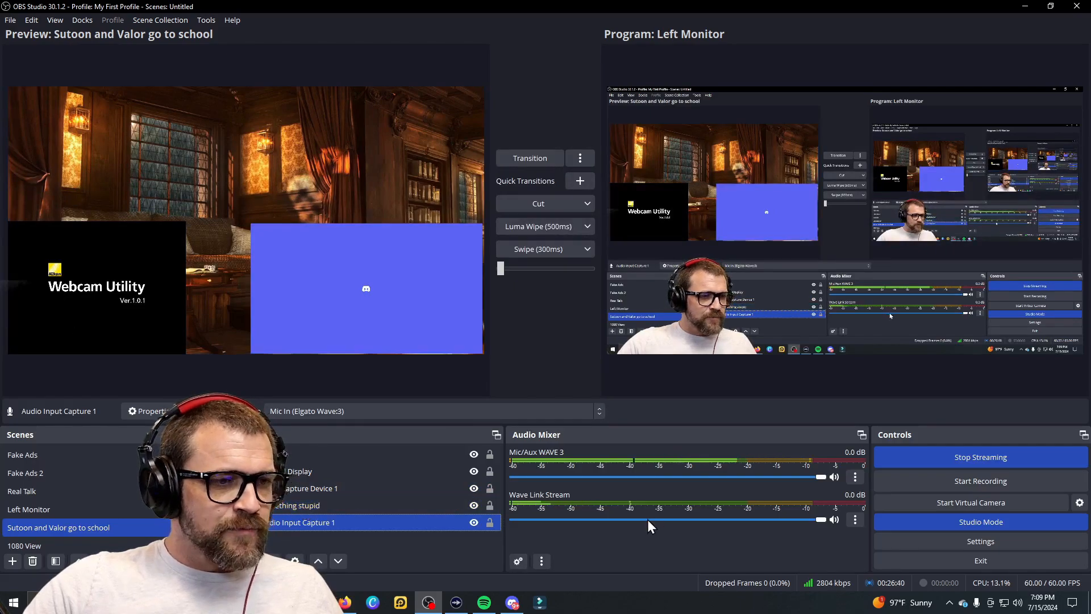
pyautogui.click(414, 288)
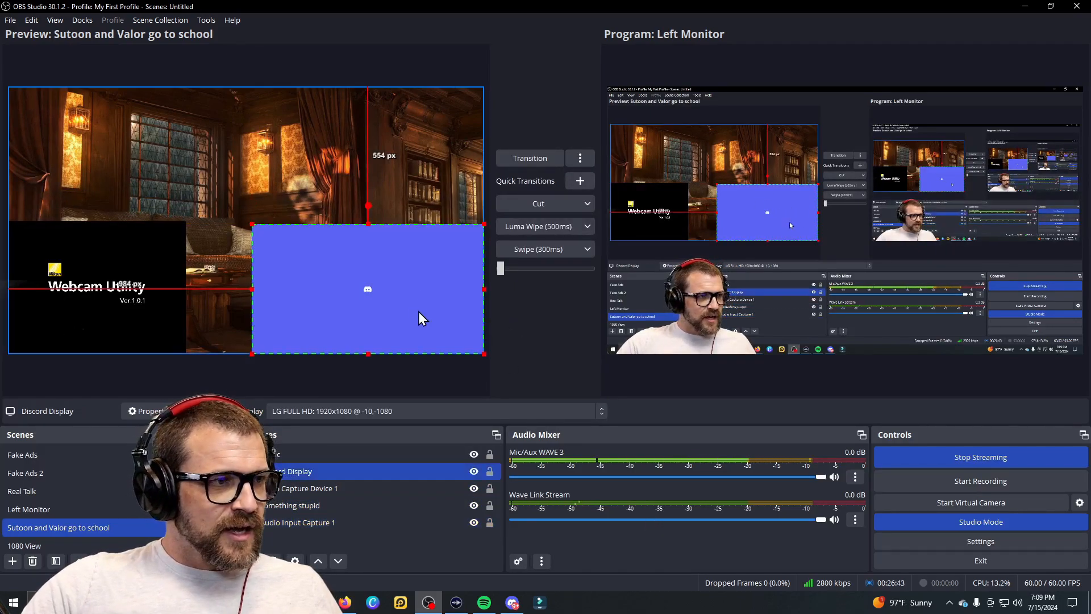
pyautogui.moveTo(254, 226); pyautogui.dragTo(304, 252)
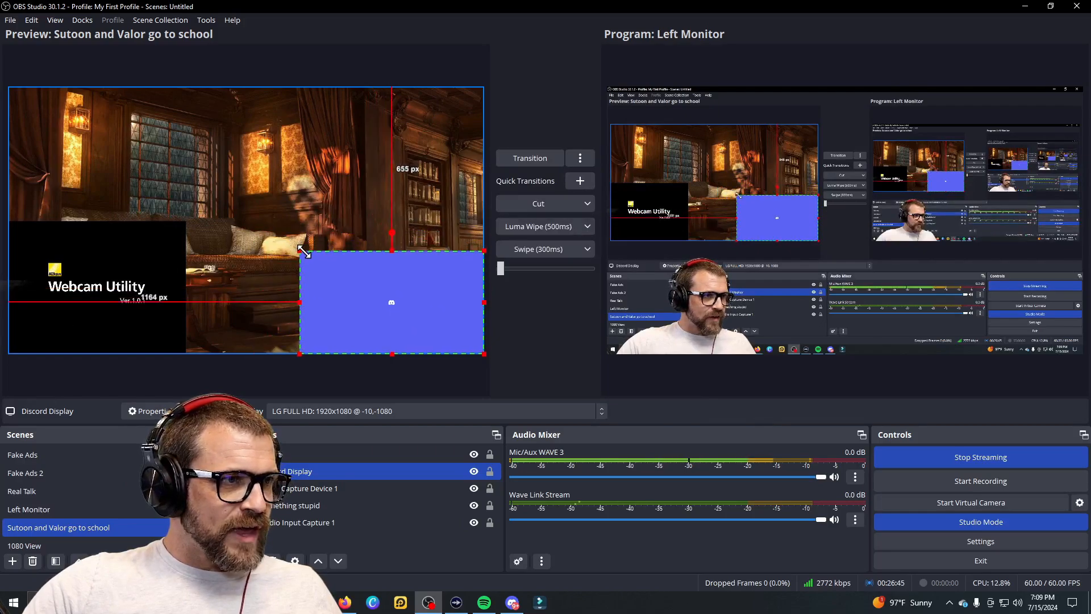
pyautogui.click(178, 225)
pyautogui.moveTo(178, 225); pyautogui.dragTo(151, 246)
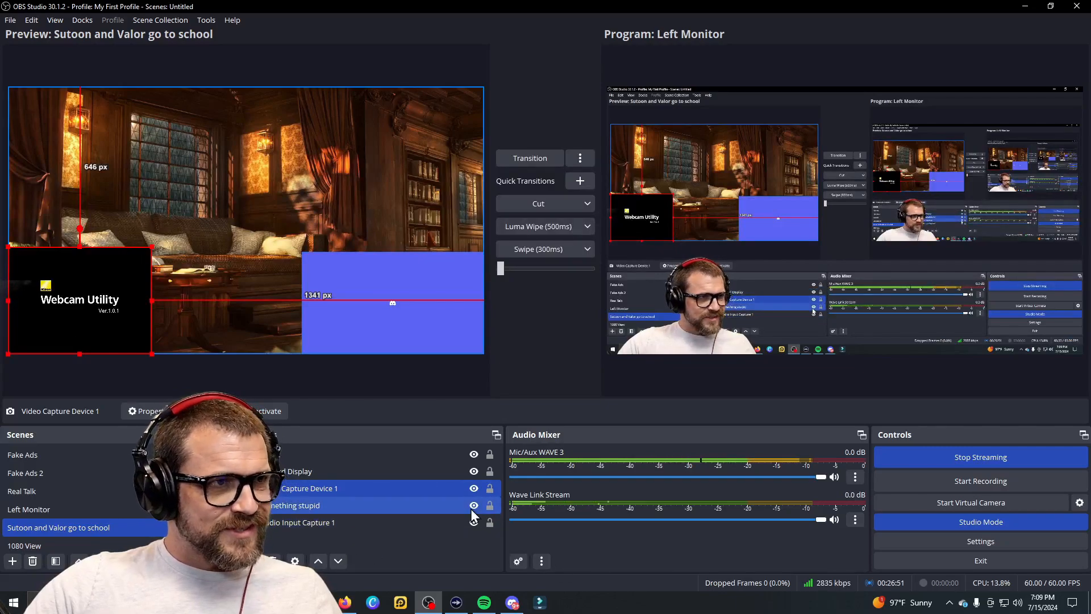
pyautogui.click(254, 561)
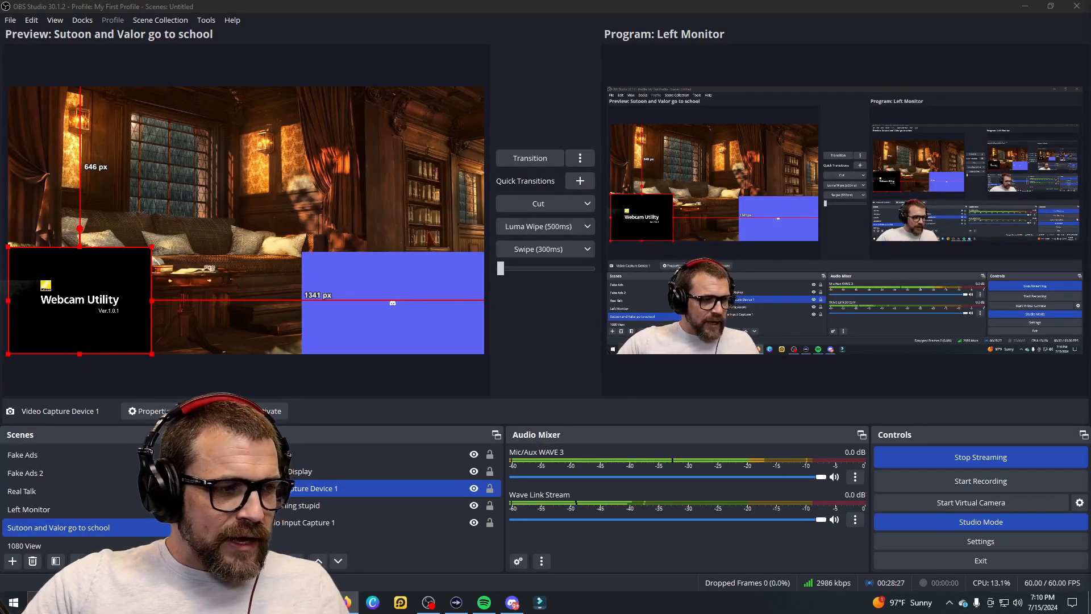
# Step: Add a Window Capture source named 'YouTube' capturing the Firefox YouTube window
pyautogui.click(254, 561)
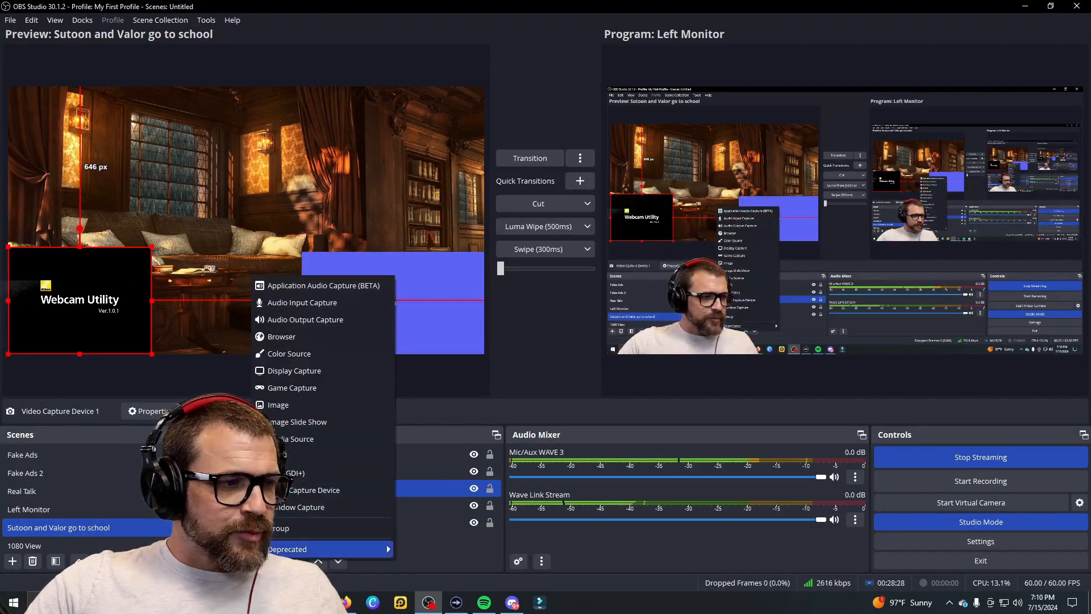
pyautogui.click(295, 507)
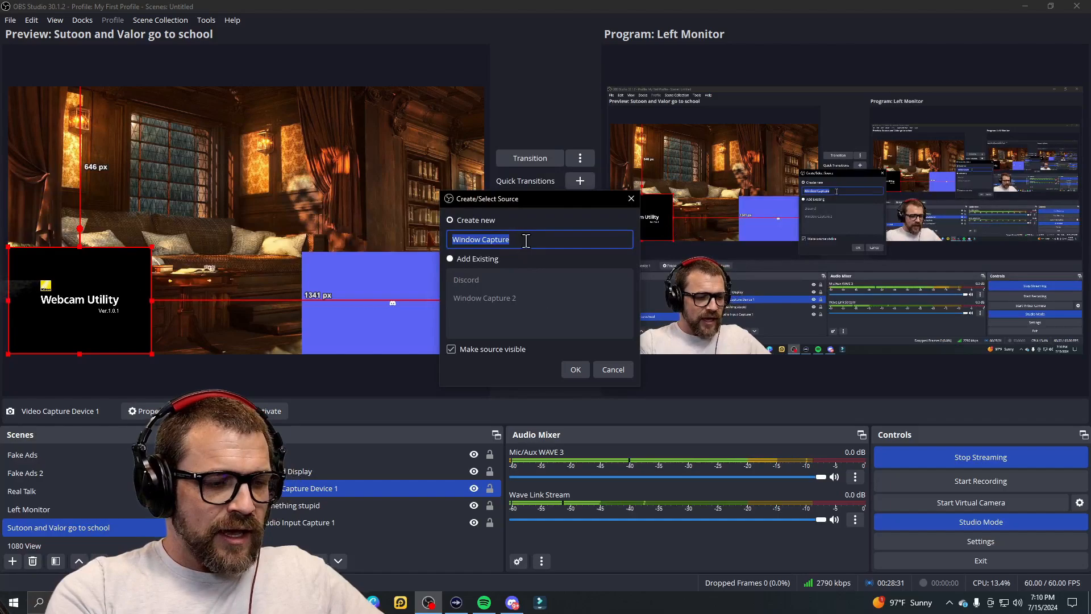
pyautogui.write('YouTu')
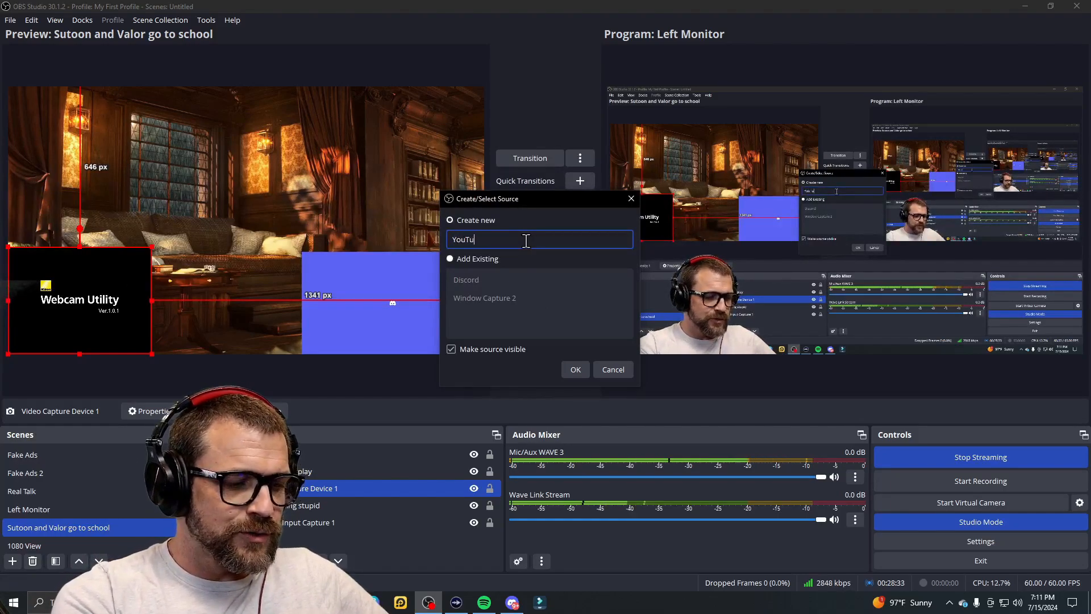
pyautogui.write('be')
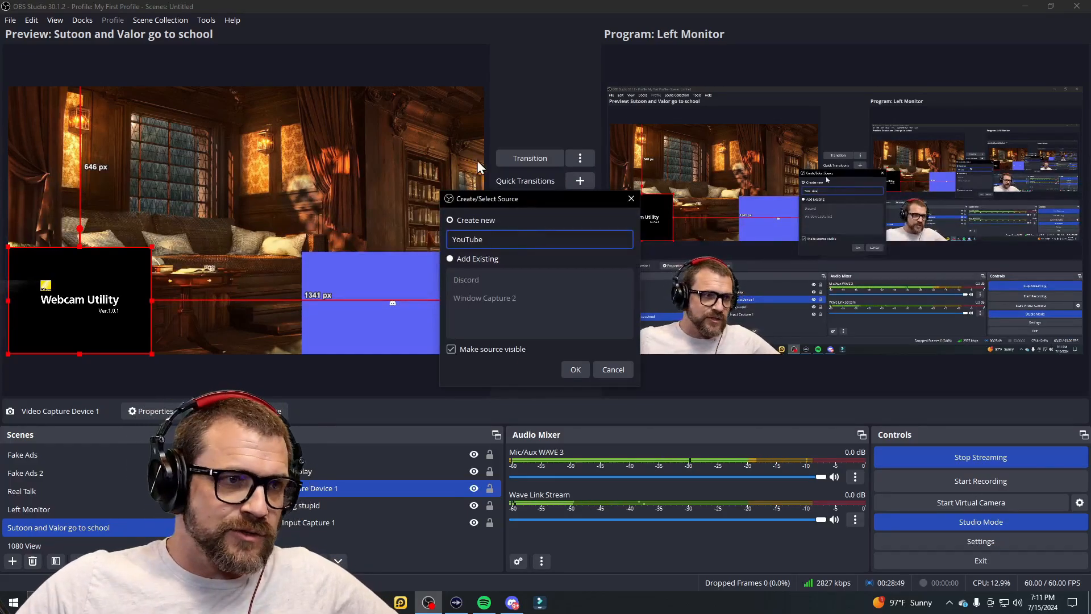
pyautogui.click(577, 369)
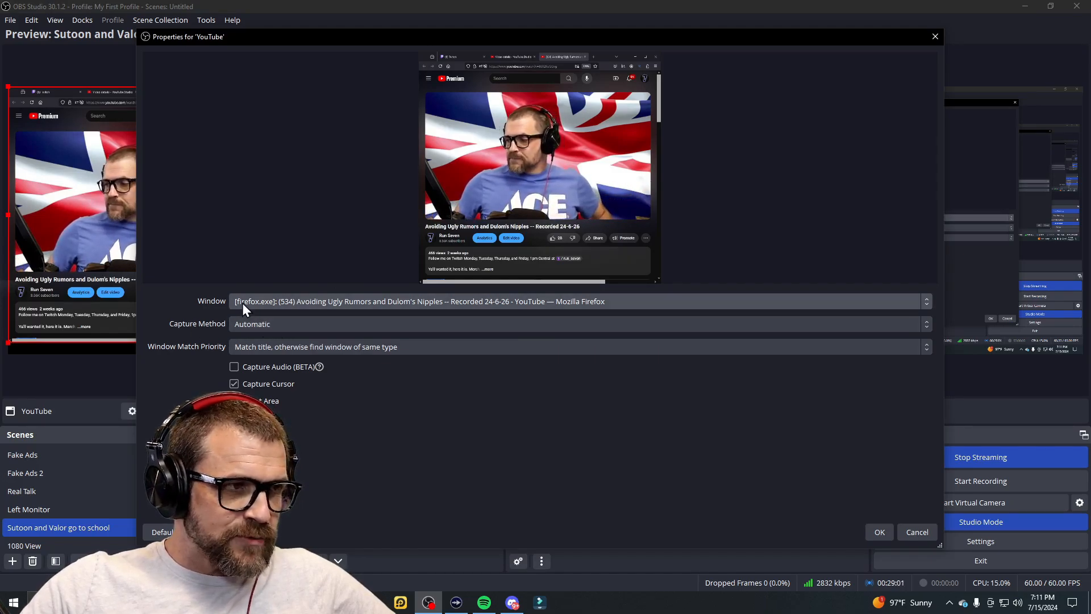
pyautogui.click(323, 305)
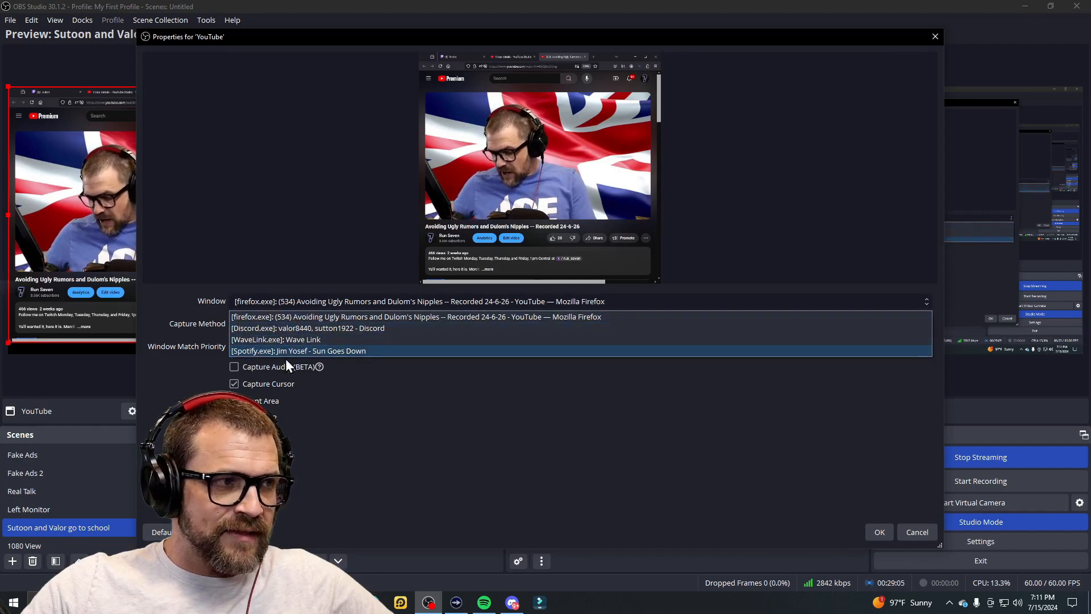
pyautogui.click(284, 316)
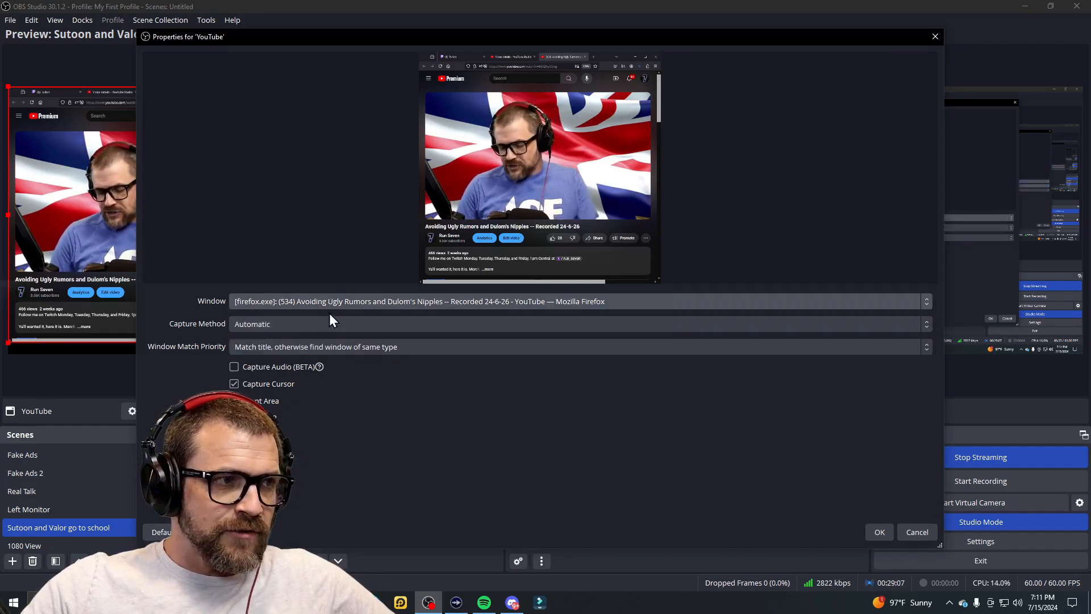
pyautogui.click(880, 530)
# Step: Crop the browser toolbar and edges off the YouTube capture
pyautogui.moveTo(79, 288); pyautogui.dragTo(180, 287)
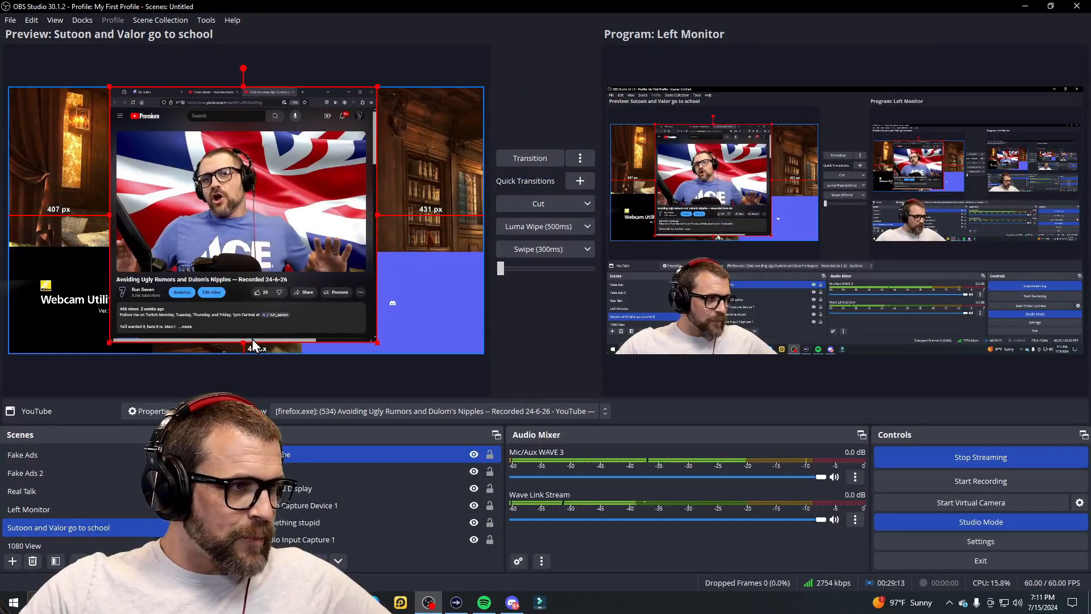
pyautogui.moveTo(243, 342); pyautogui.dragTo(243, 272)
pyautogui.moveTo(377, 180); pyautogui.dragTo(364, 179)
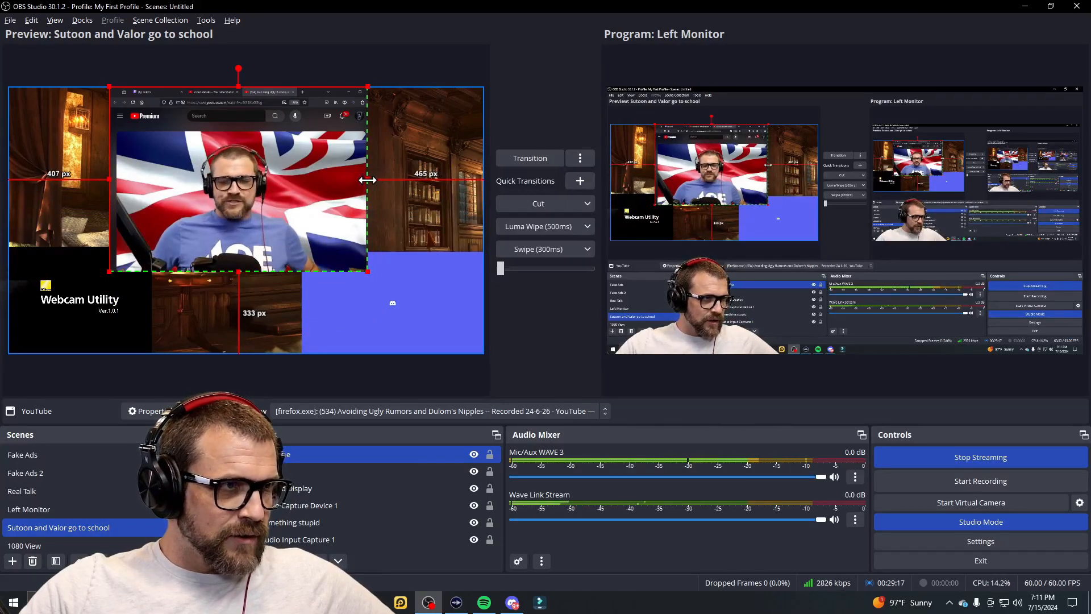
pyautogui.moveTo(235, 86); pyautogui.dragTo(244, 131)
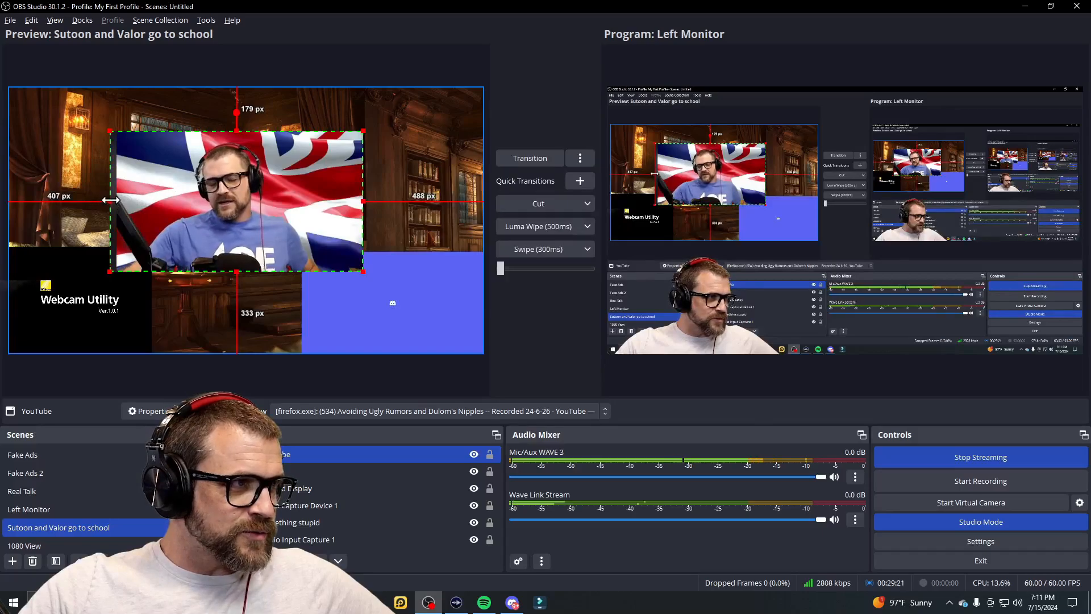
pyautogui.moveTo(110, 200); pyautogui.dragTo(131, 200)
pyautogui.moveTo(260, 210); pyautogui.dragTo(135, 175)
# Step: Enlarge the YouTube video to fill the canvas and layer it beneath the webcam and Discord
pyautogui.moveTo(239, 229); pyautogui.dragTo(449, 353)
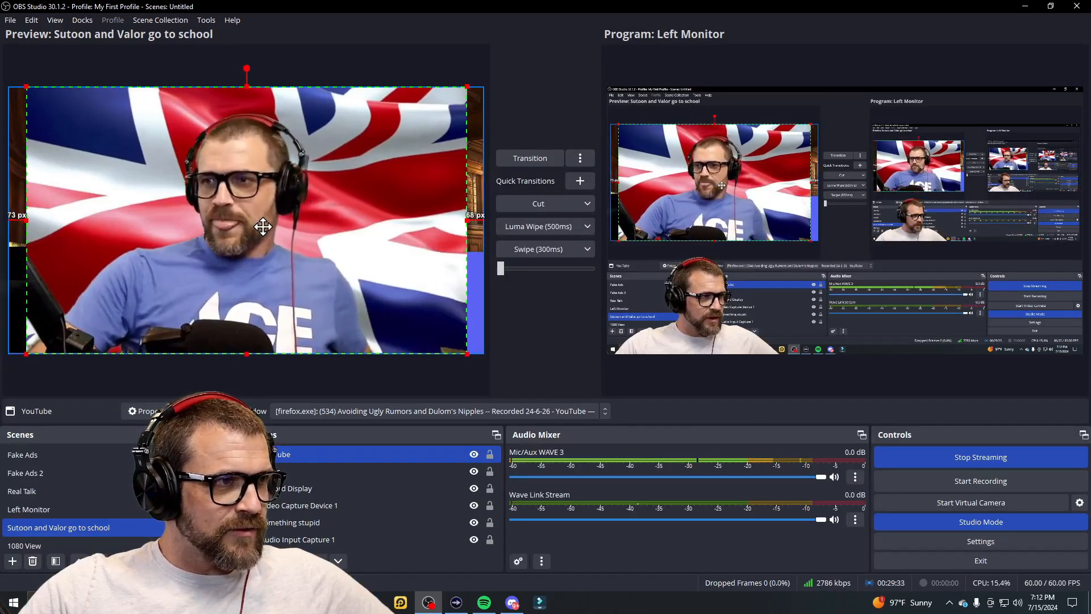
pyautogui.moveTo(449, 353); pyautogui.dragTo(484, 375)
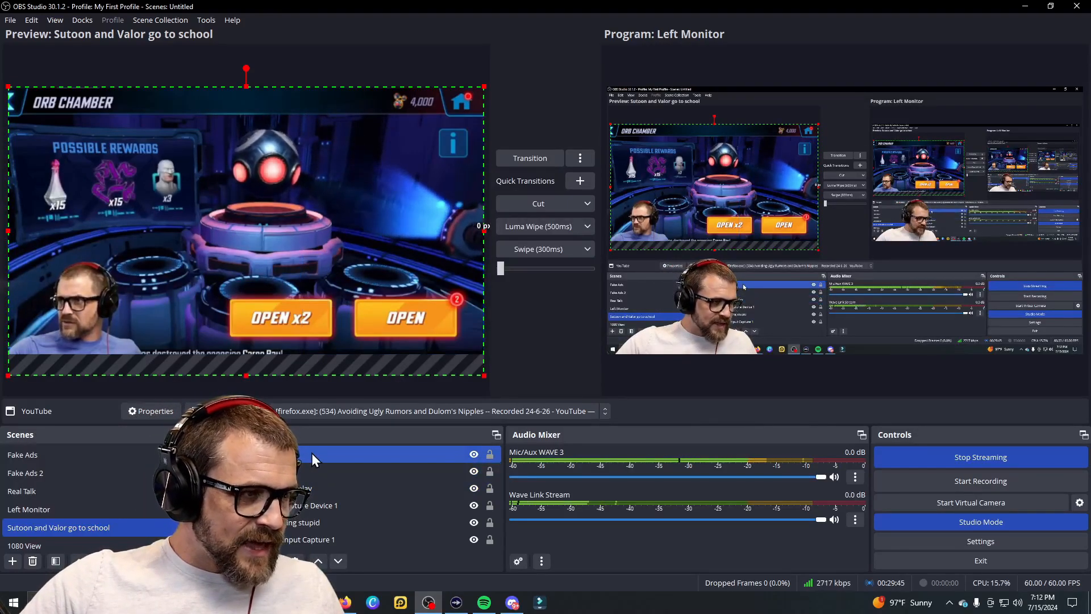
pyautogui.moveTo(333, 456); pyautogui.dragTo(335, 513)
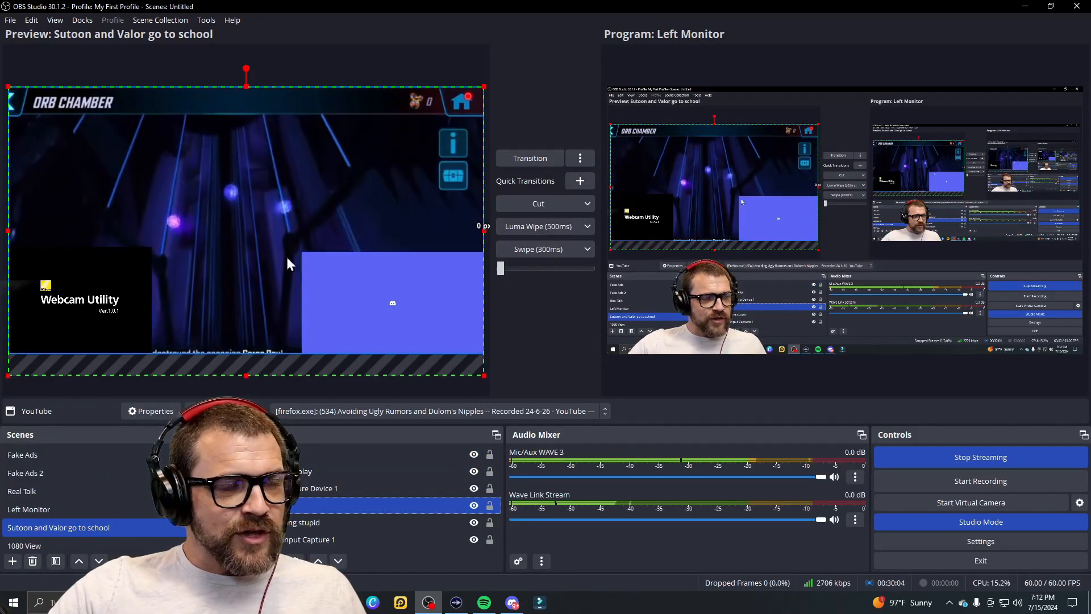
# Step: Lock all six sources in the Sources list
pyautogui.click(490, 454)
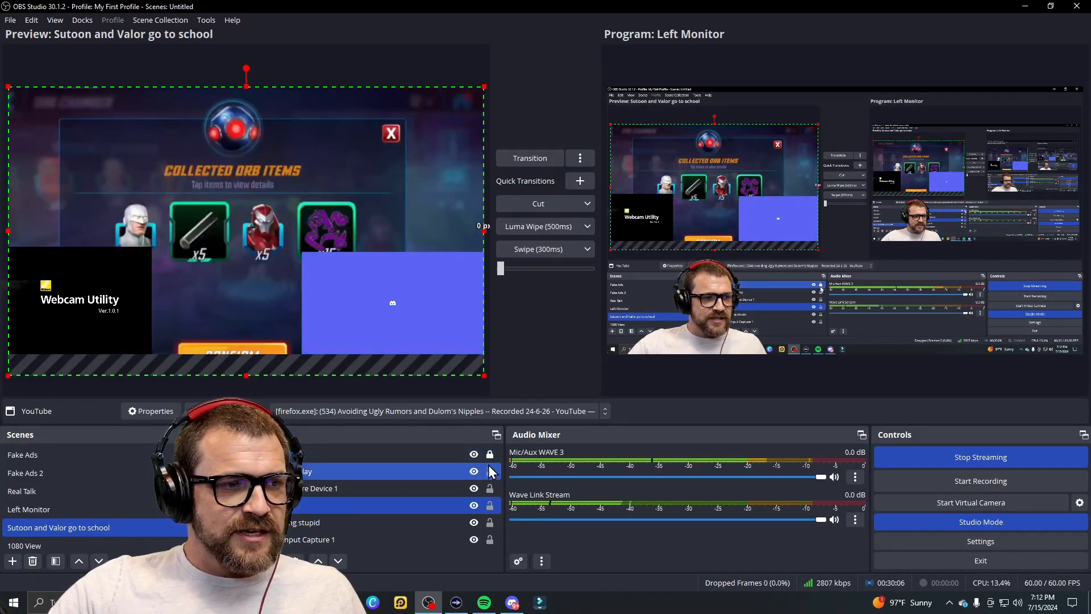
pyautogui.click(489, 472)
pyautogui.click(489, 489)
pyautogui.click(490, 505)
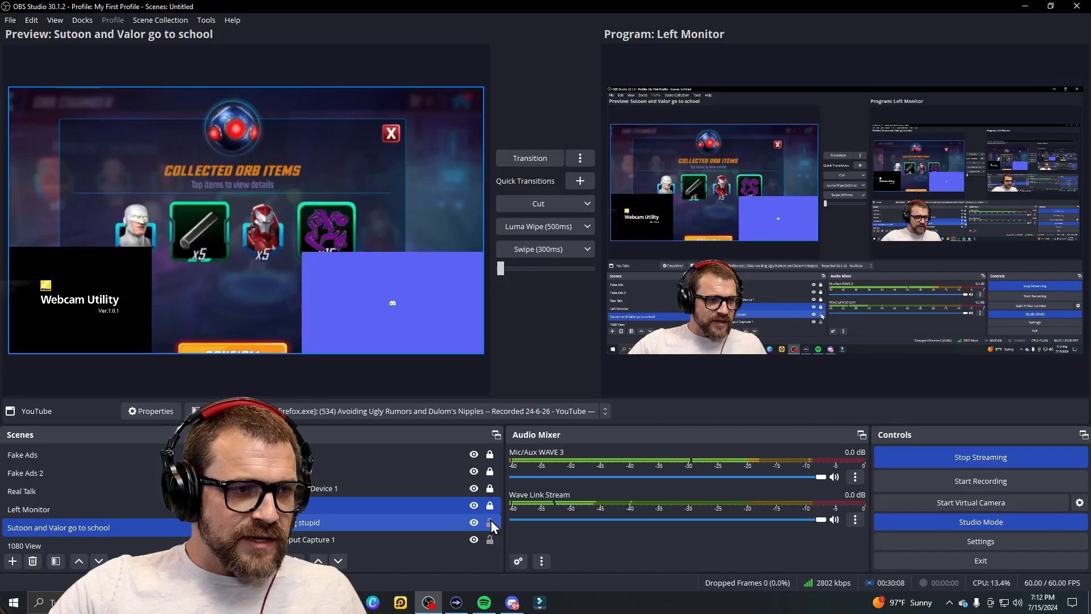
pyautogui.click(489, 523)
pyautogui.click(490, 539)
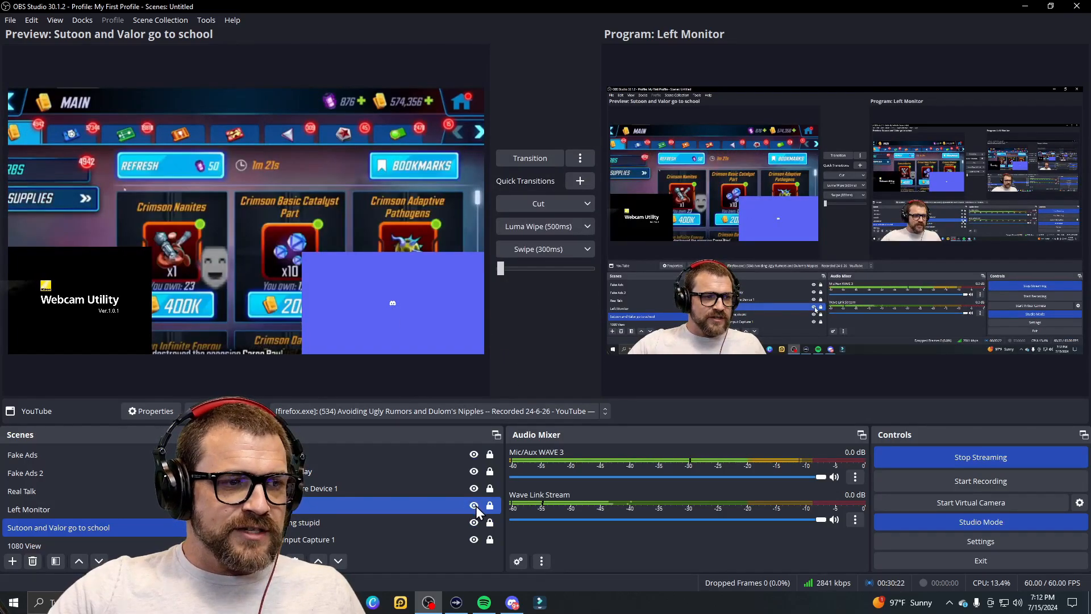
# Step: Toggle the YouTube capture's visibility until it shows, then unlock it
pyautogui.click(475, 506)
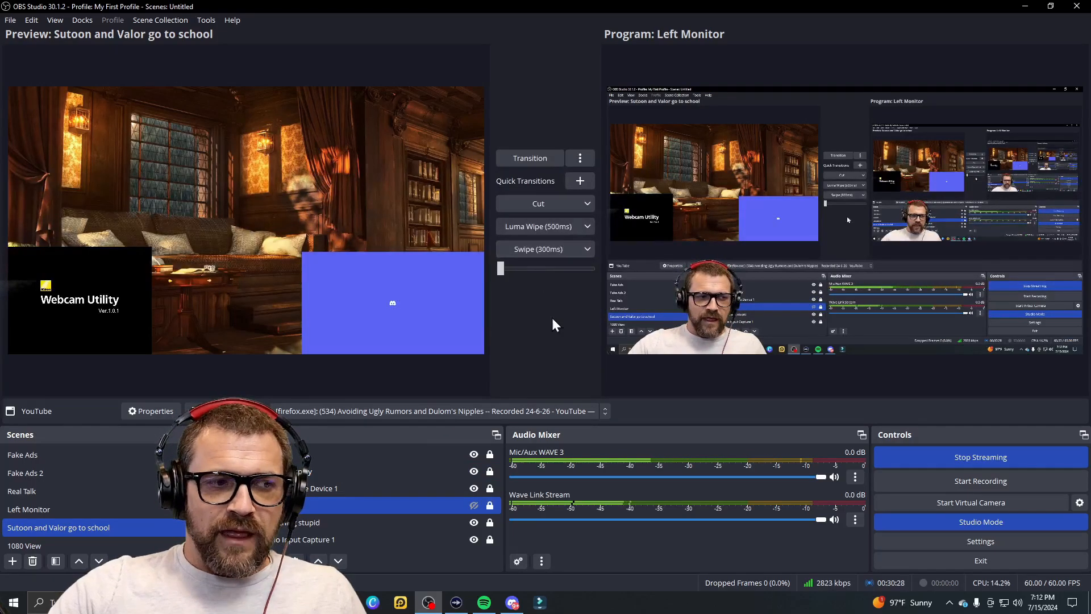
pyautogui.click(475, 506)
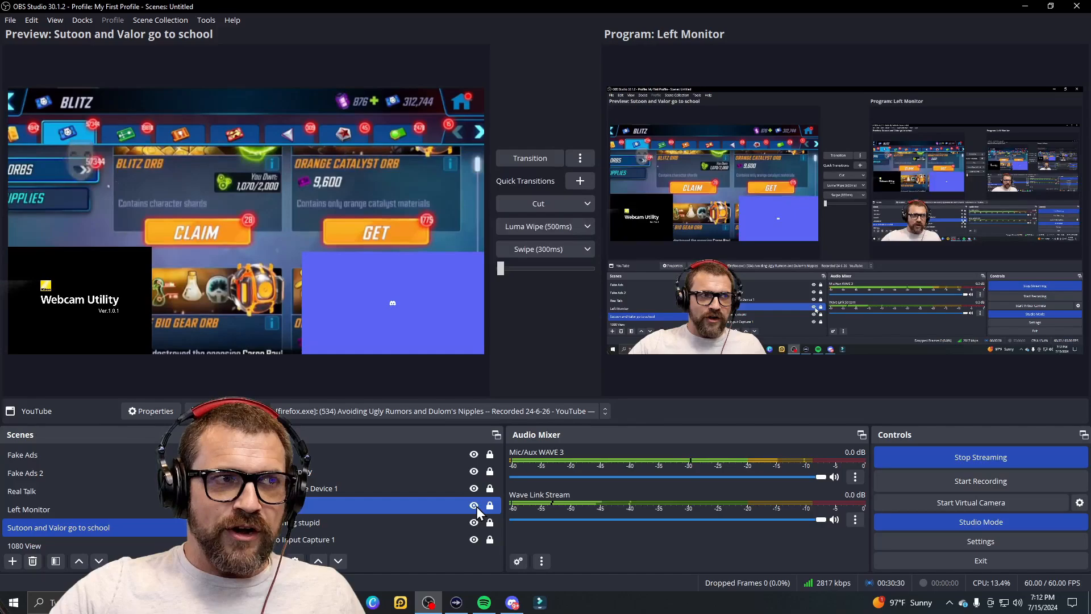
pyautogui.click(475, 506)
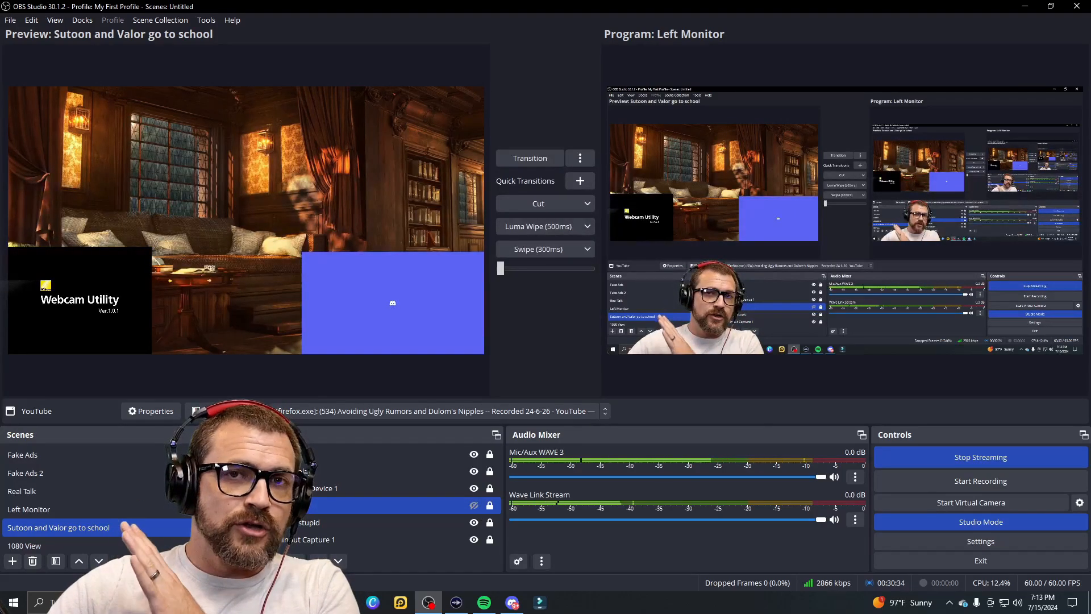
pyautogui.click(475, 506)
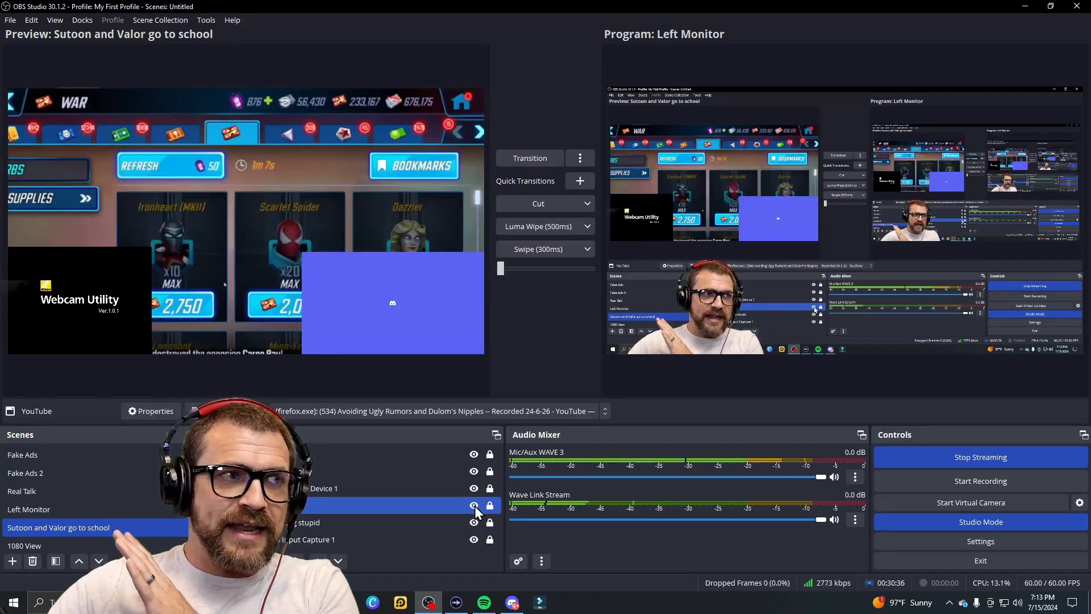
pyautogui.click(475, 506)
pyautogui.click(475, 505)
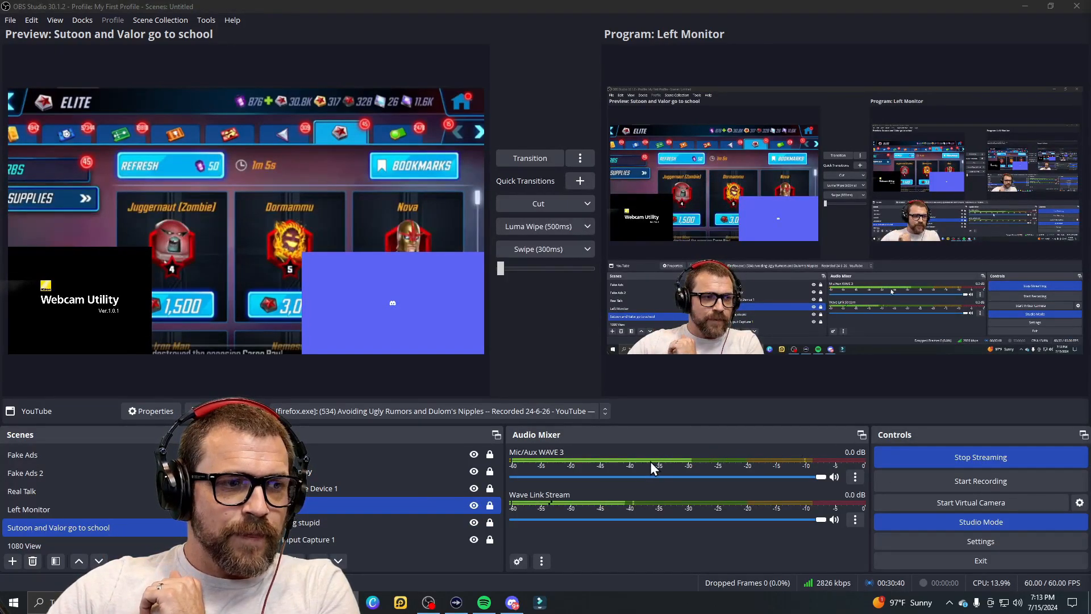
pyautogui.click(474, 505)
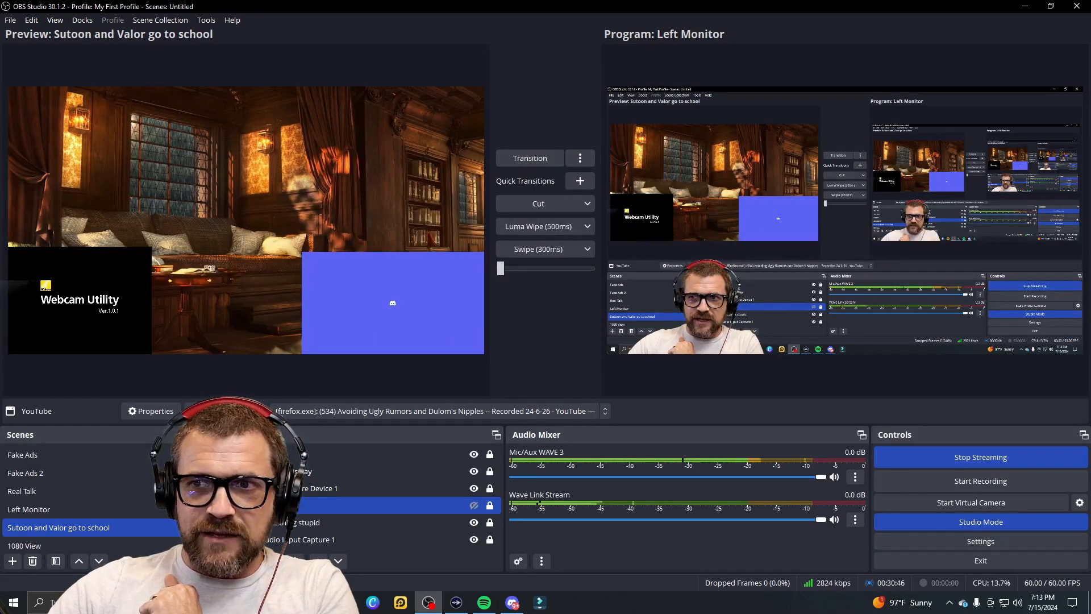
pyautogui.click(474, 505)
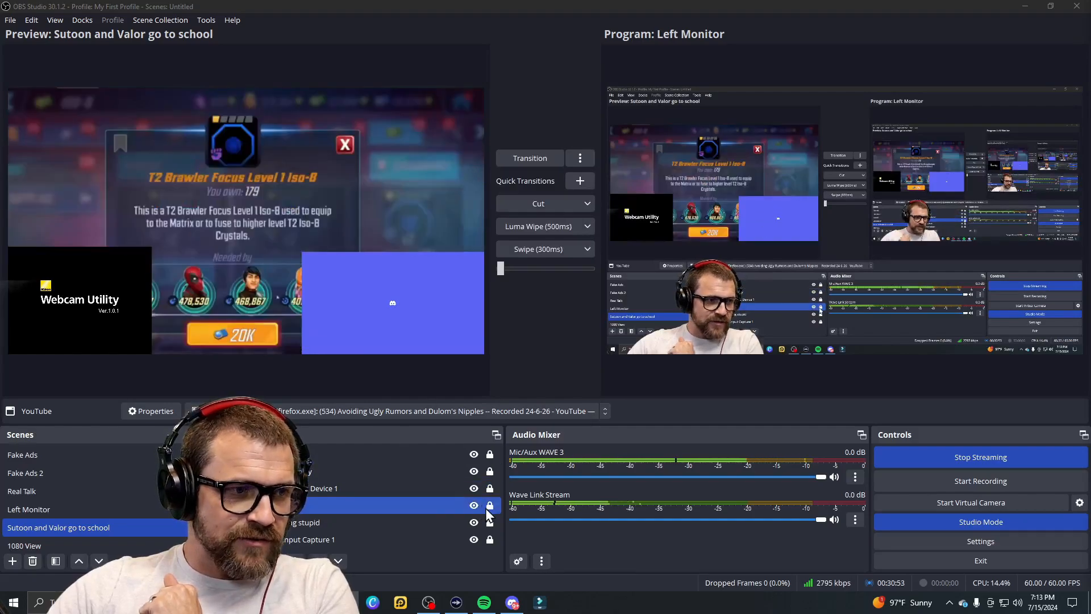
pyautogui.click(490, 506)
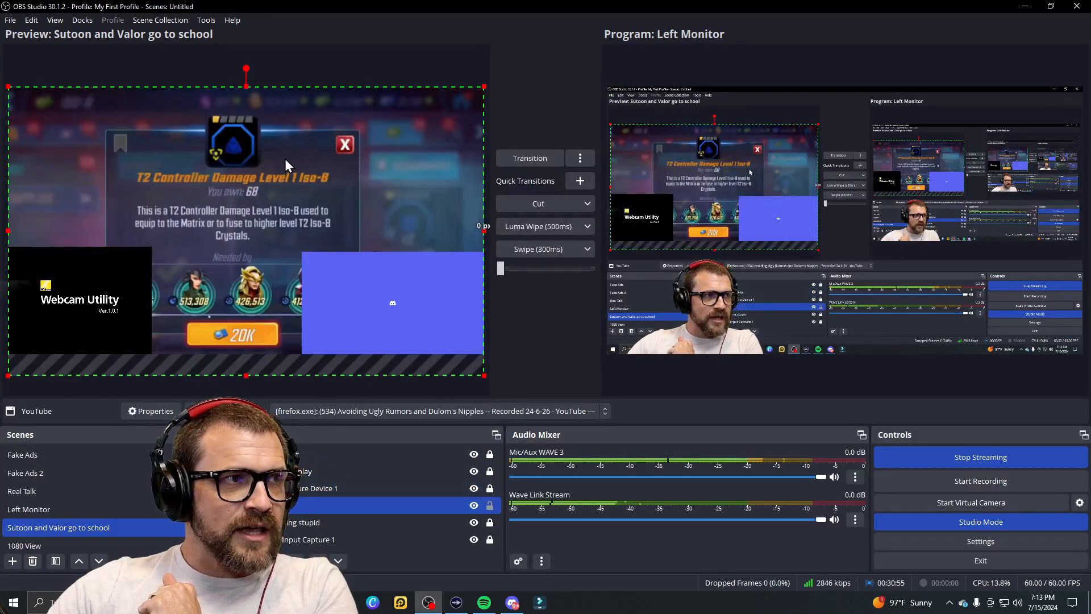
# Step: Drag the YouTube capture's bottom-right handle to shrink it into the canvas's top-left corner
pyautogui.moveTo(485, 378); pyautogui.dragTo(390, 301)
pyautogui.moveTo(484, 375); pyautogui.dragTo(164, 155)
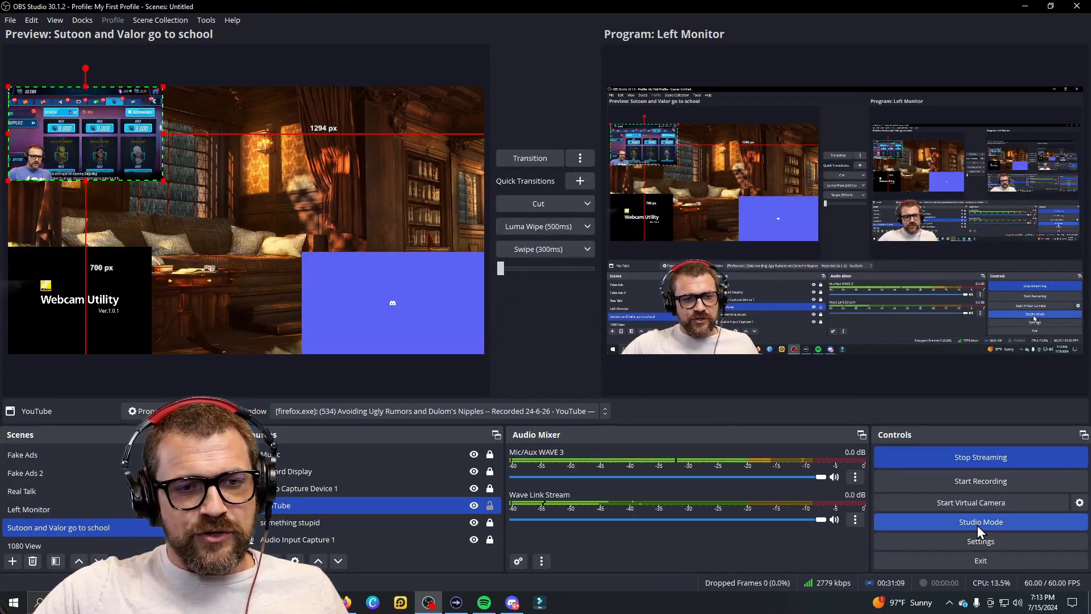
pyautogui.click(531, 159)
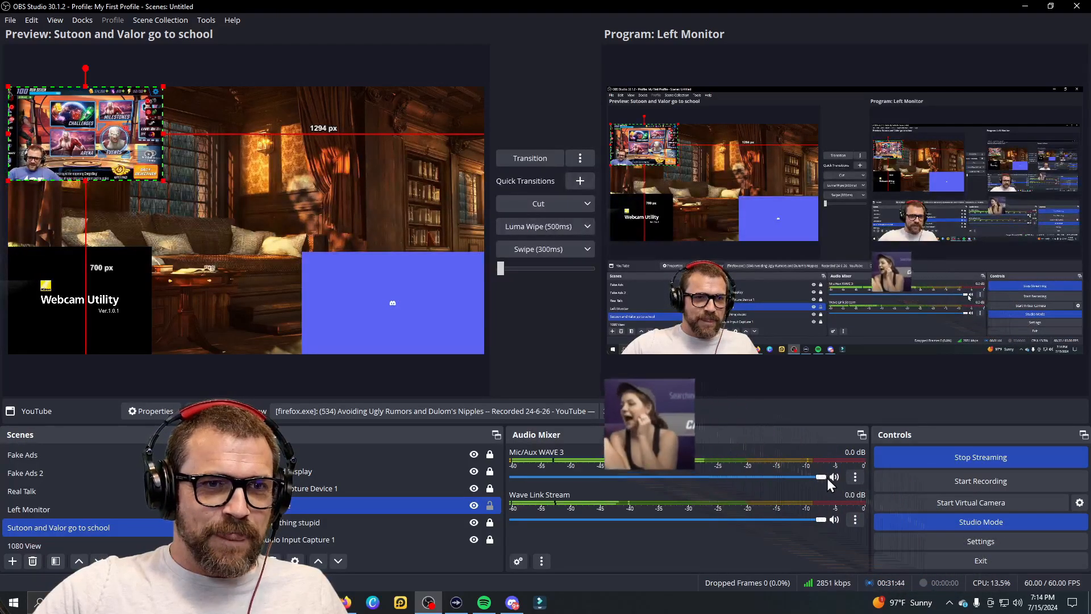
pyautogui.moveTo(820, 477); pyautogui.dragTo(668, 480)
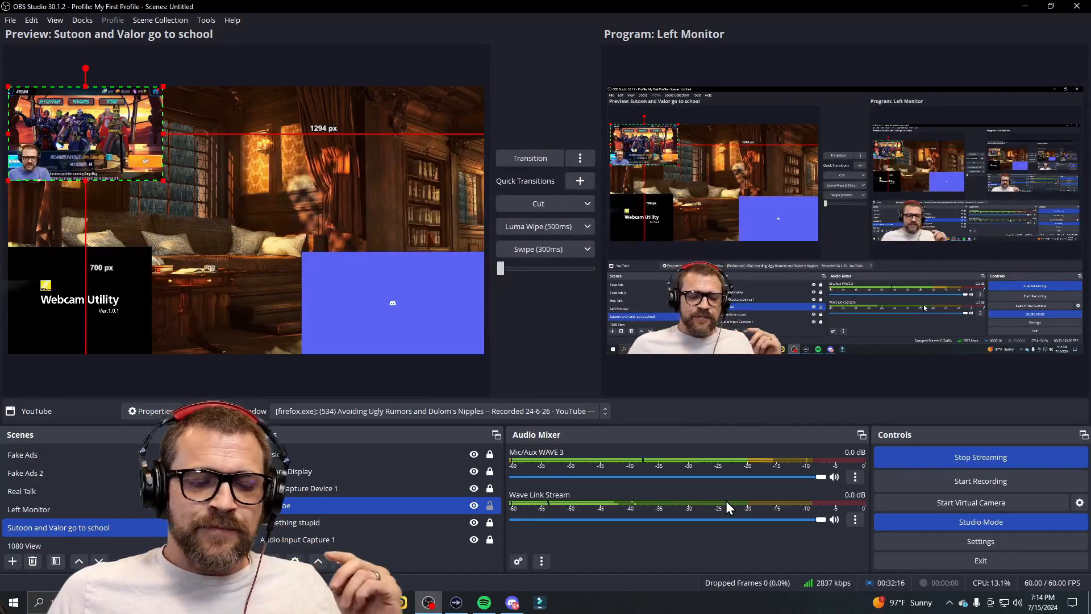
# Step: Make a short test recording, then lock the shrunken YouTube capture in place
pyautogui.click(982, 480)
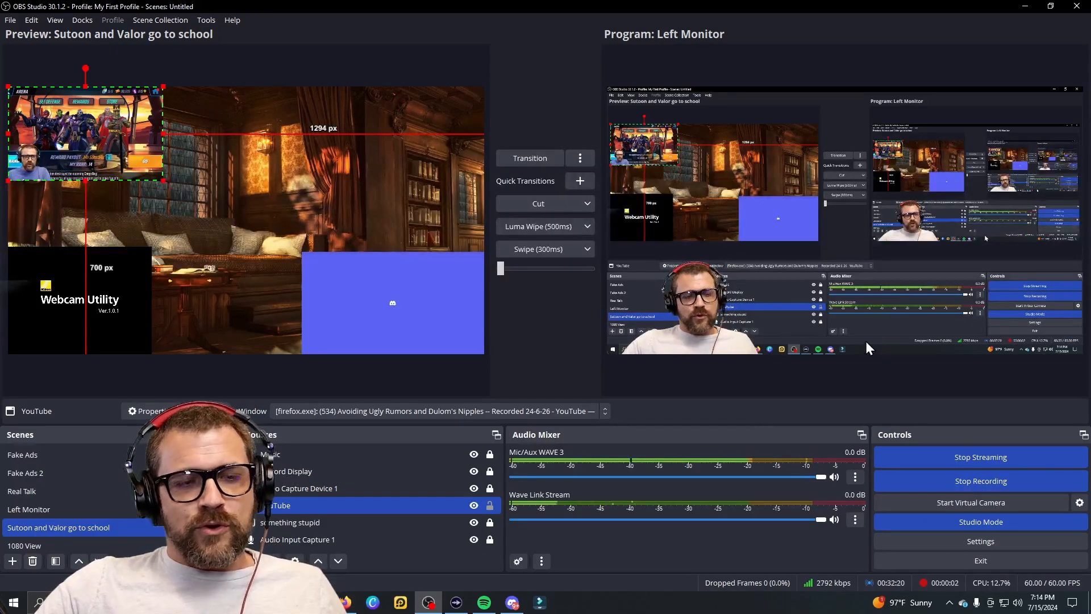
pyautogui.click(992, 483)
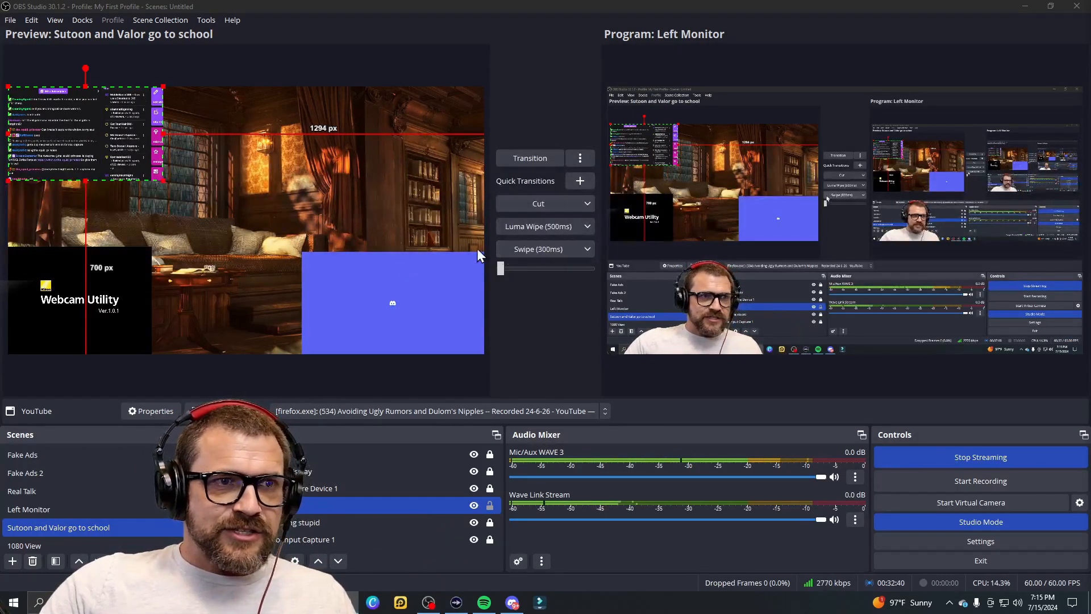
pyautogui.click(490, 505)
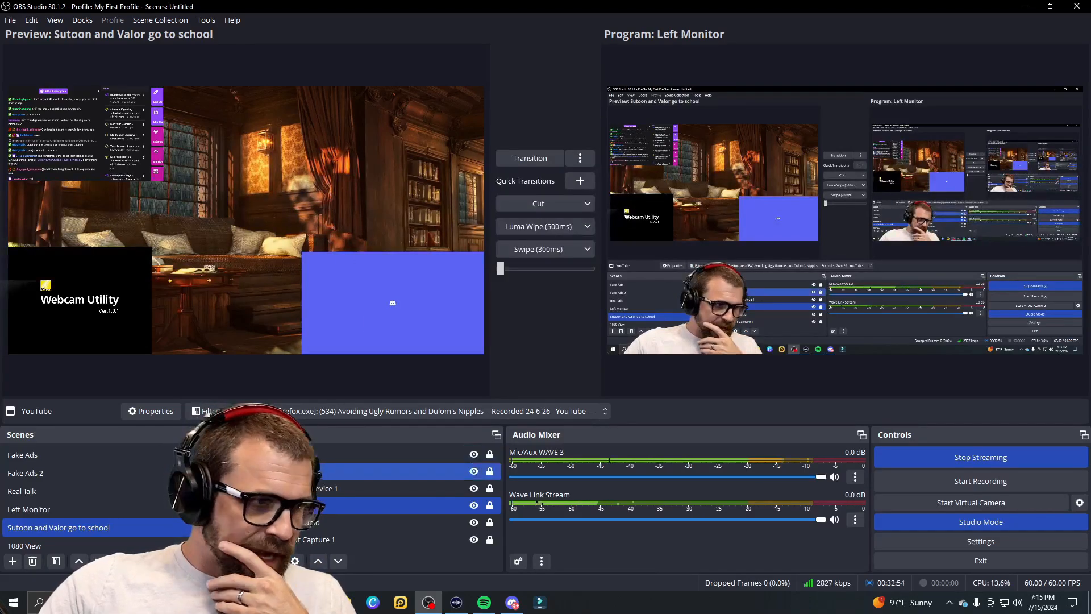
pyautogui.click(65, 510)
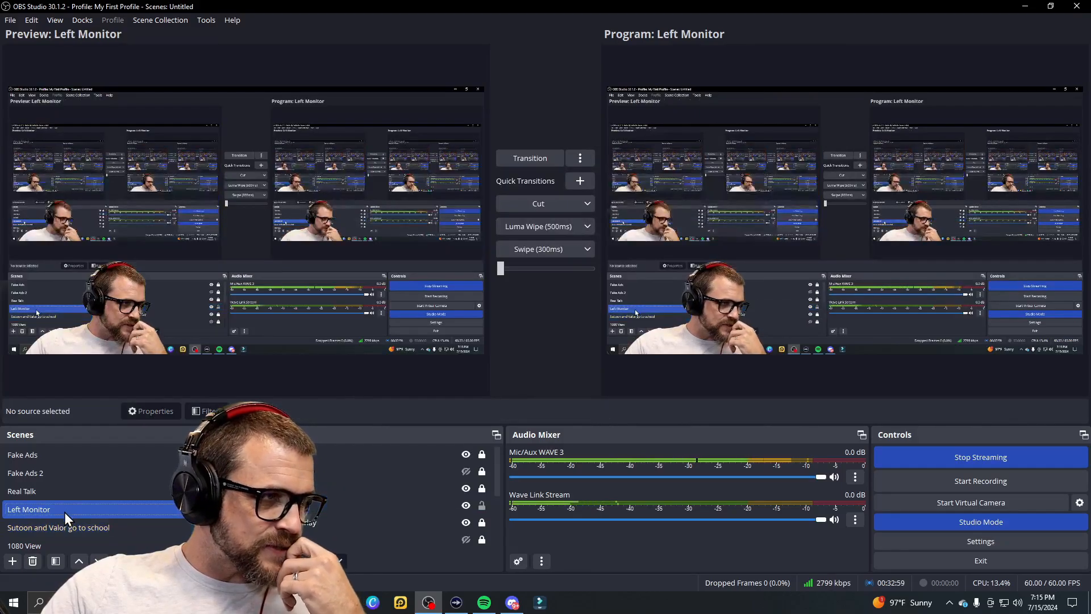
pyautogui.click(52, 544)
pyautogui.scroll(-1, 103, 531)
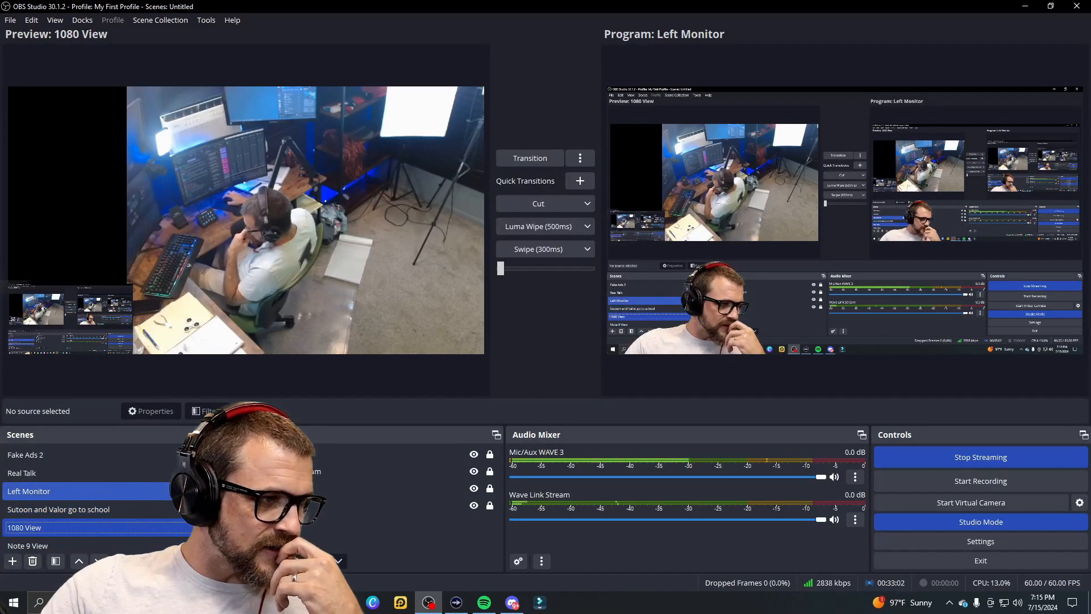
pyautogui.click(262, 454)
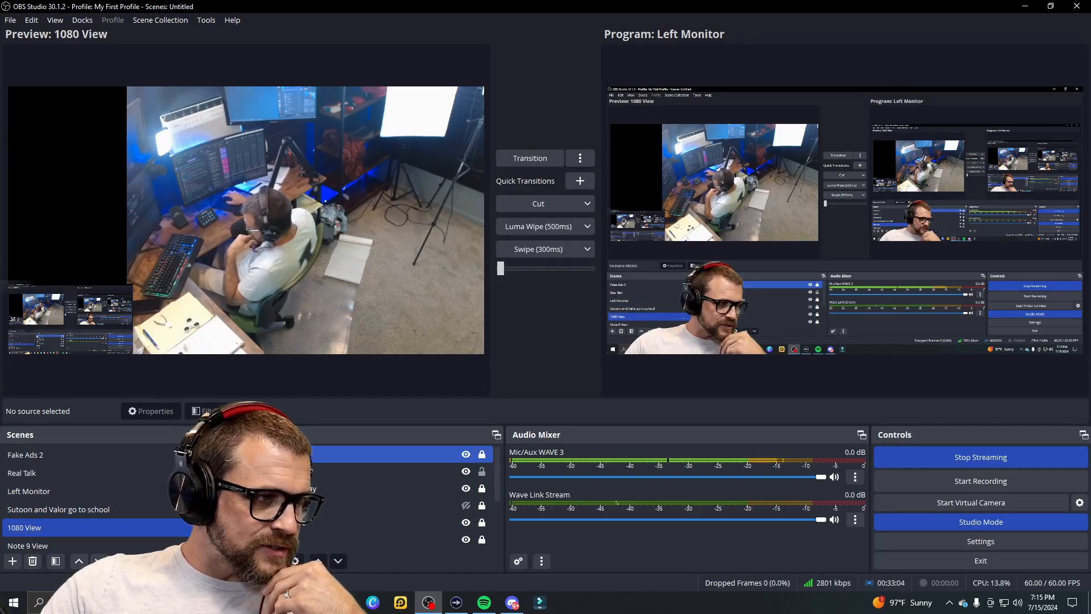
pyautogui.click(466, 505)
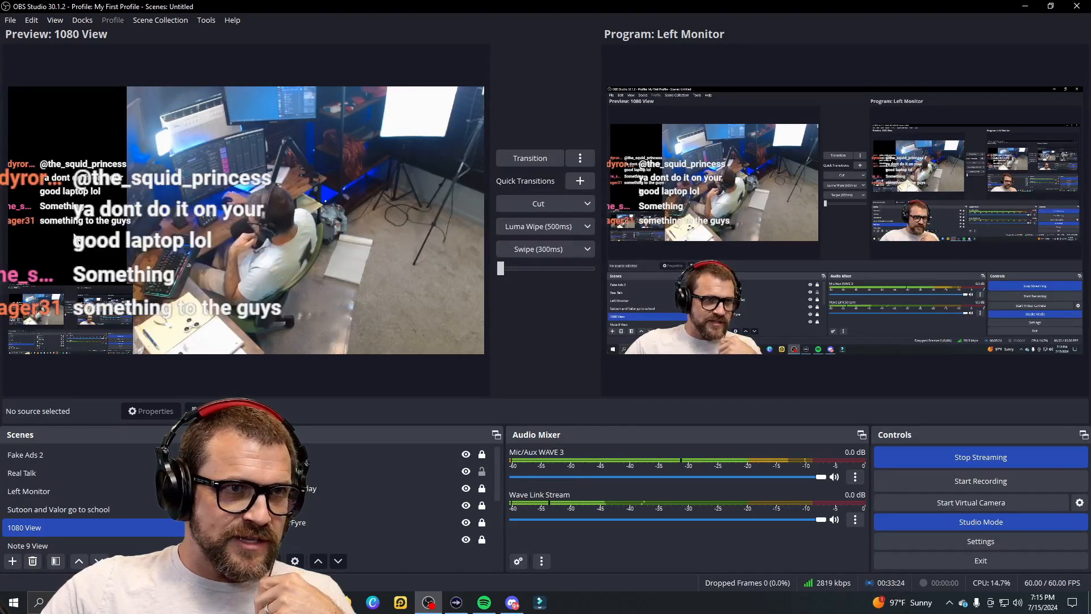
pyautogui.click(469, 503)
pyautogui.click(467, 505)
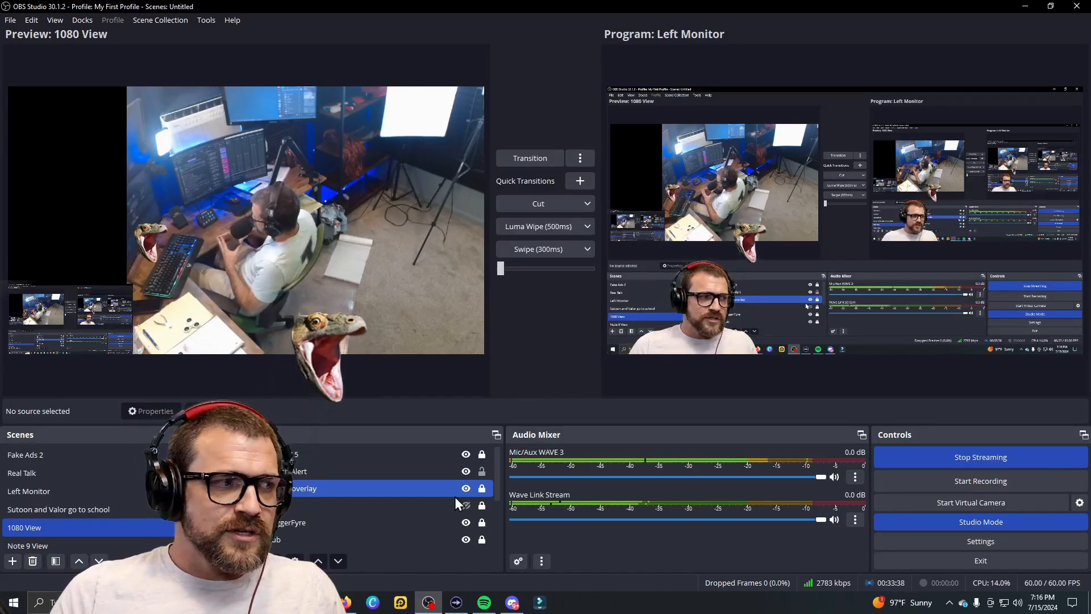
pyautogui.click(98, 508)
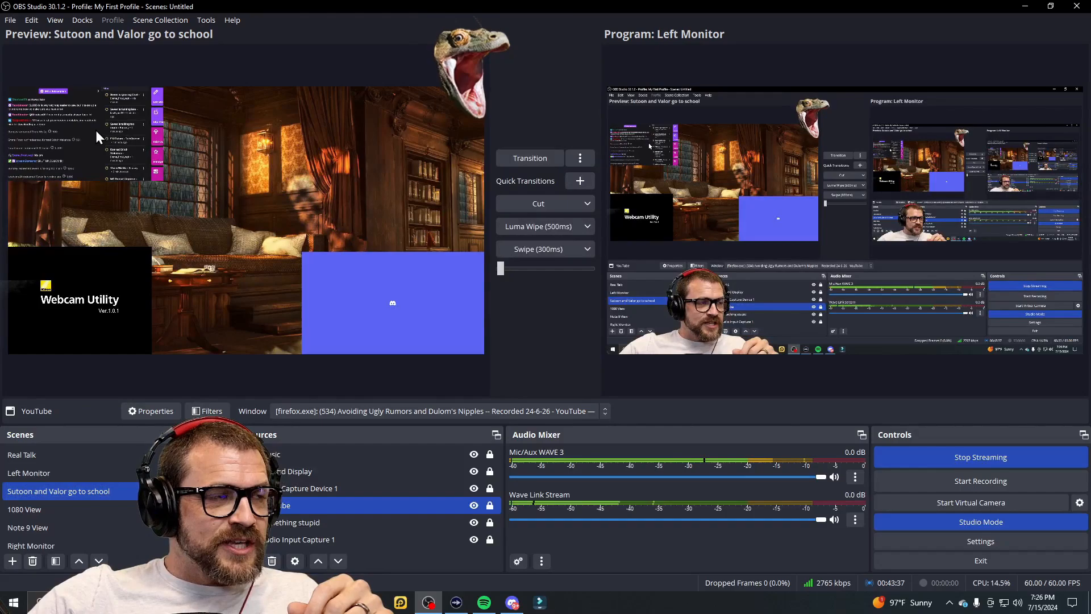
# Step: Unlock the YouTube chat capture, enlarge it, narrow it and fit it into the top-left corner
pyautogui.click(400, 272)
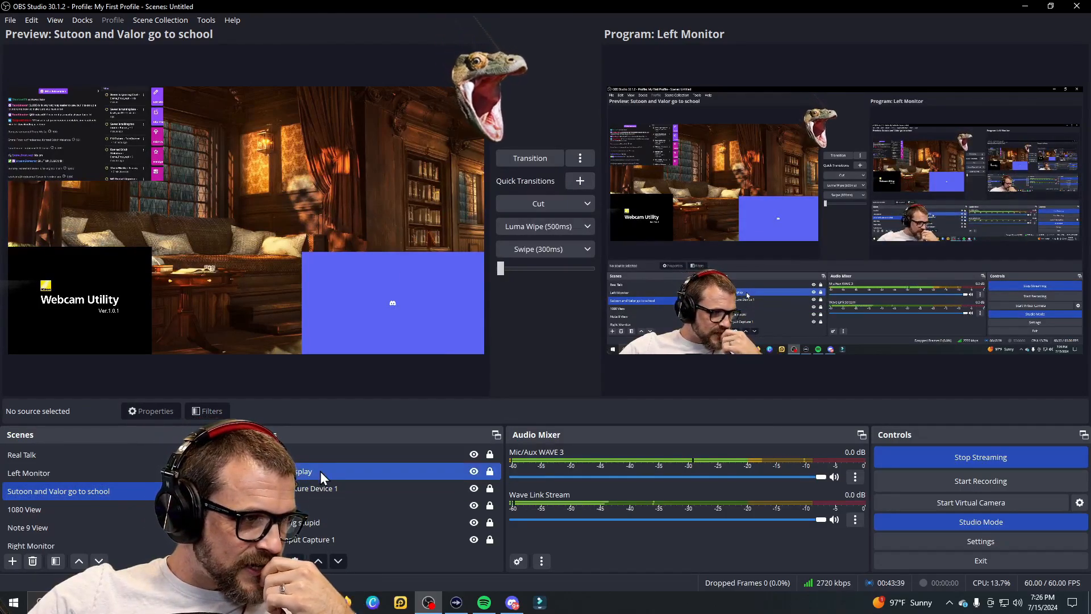
pyautogui.click(490, 508)
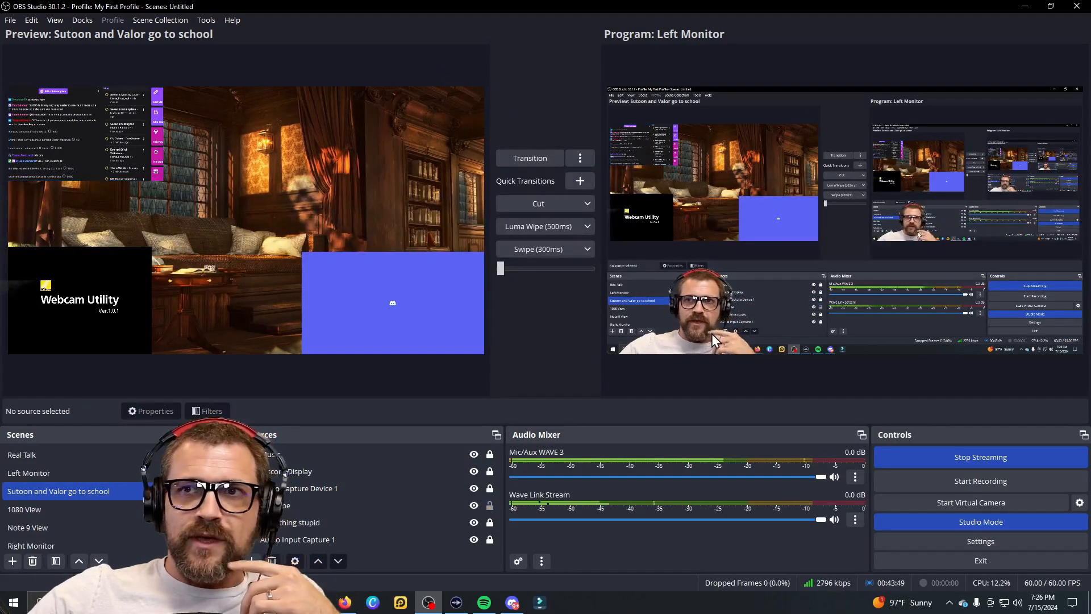
pyautogui.click(91, 140)
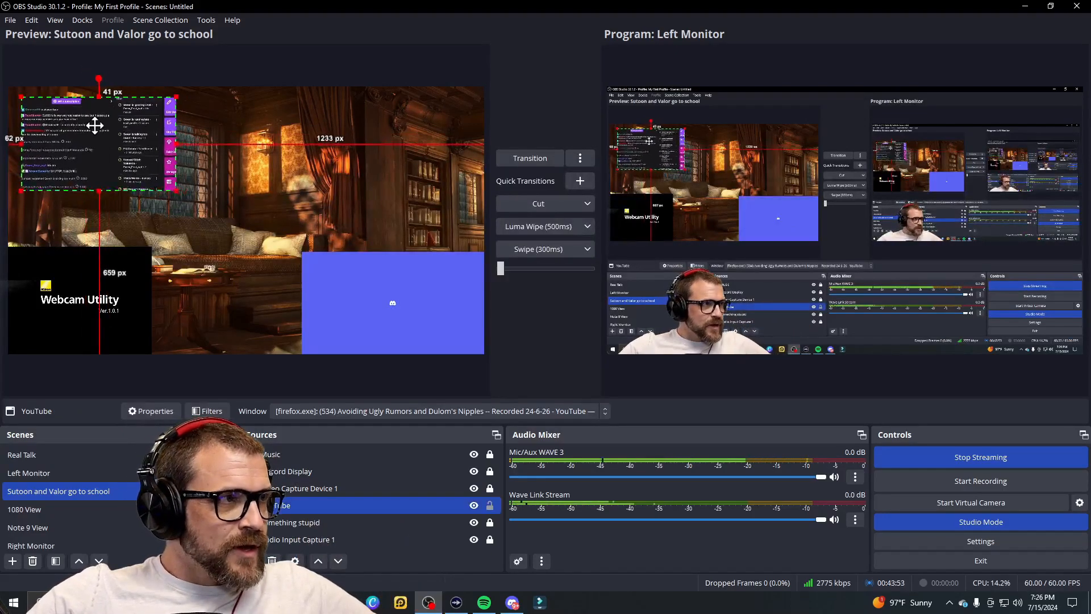
pyautogui.moveTo(165, 183); pyautogui.dragTo(233, 223)
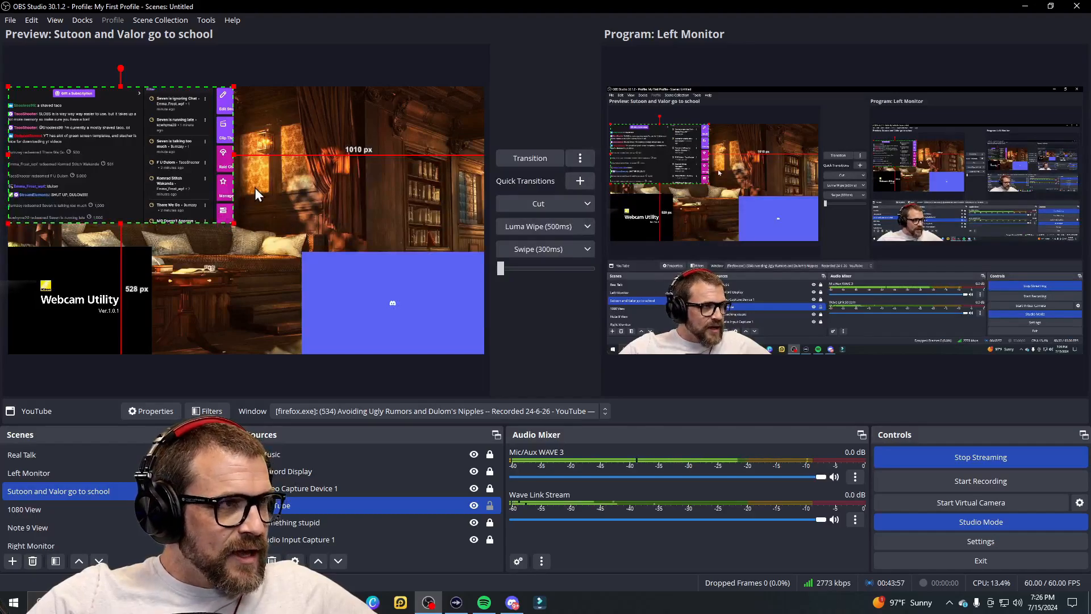
pyautogui.moveTo(234, 154); pyautogui.dragTo(145, 159)
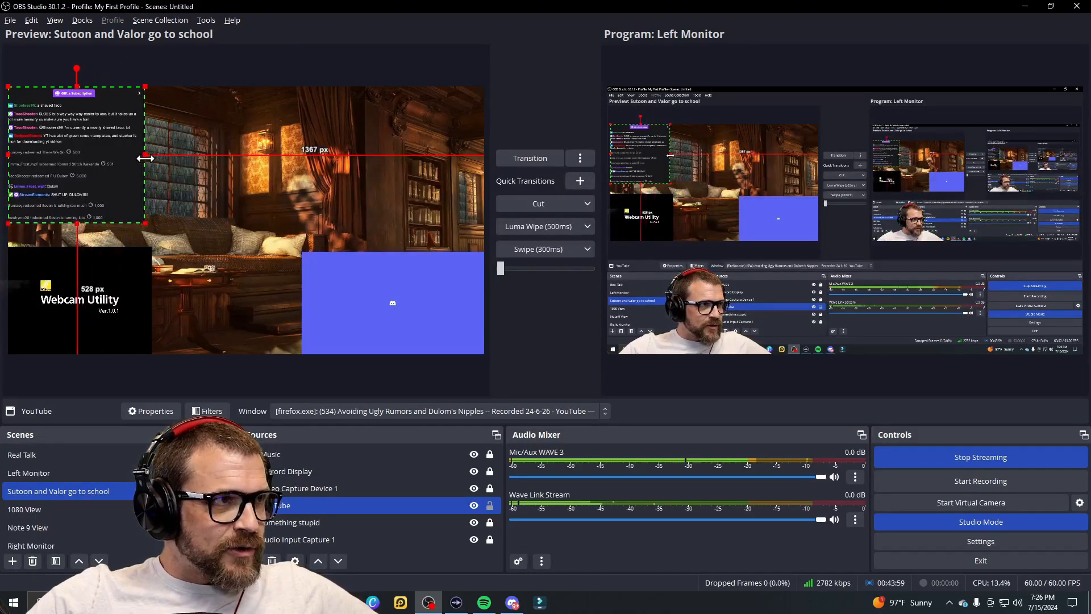
pyautogui.moveTo(74, 93); pyautogui.dragTo(75, 97)
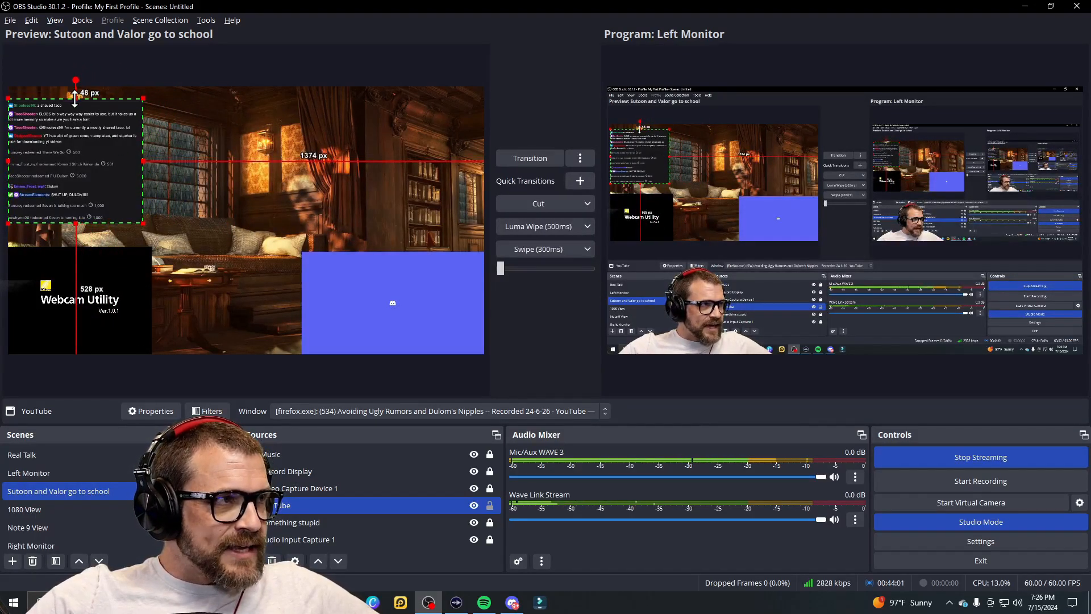
pyautogui.moveTo(105, 187); pyautogui.dragTo(85, 154)
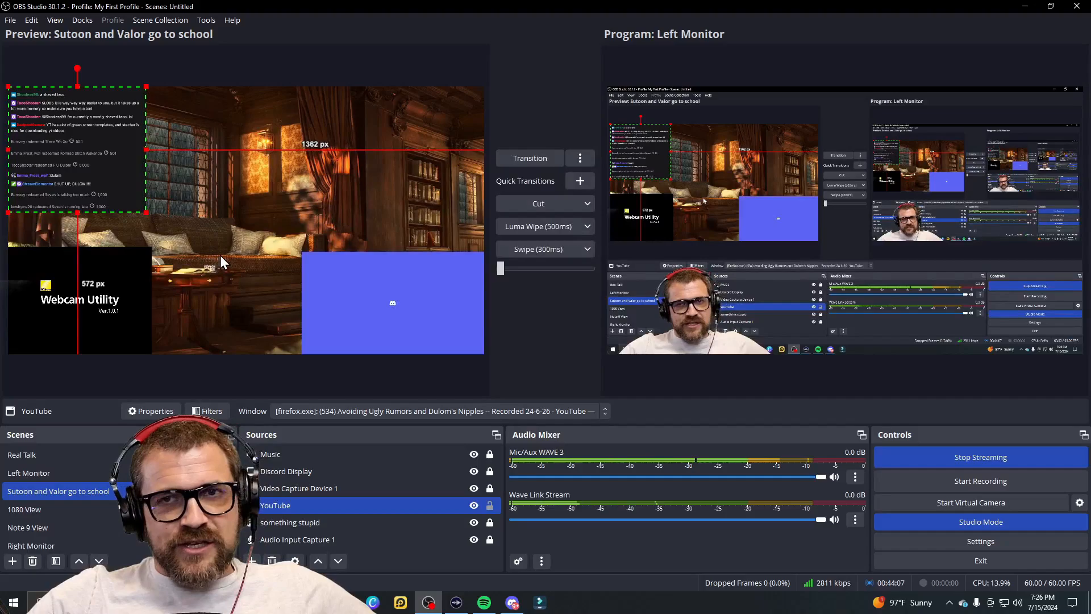
# Step: Deselect the chat capture and load the Note 9 View scene into the preview
pyautogui.click(282, 282)
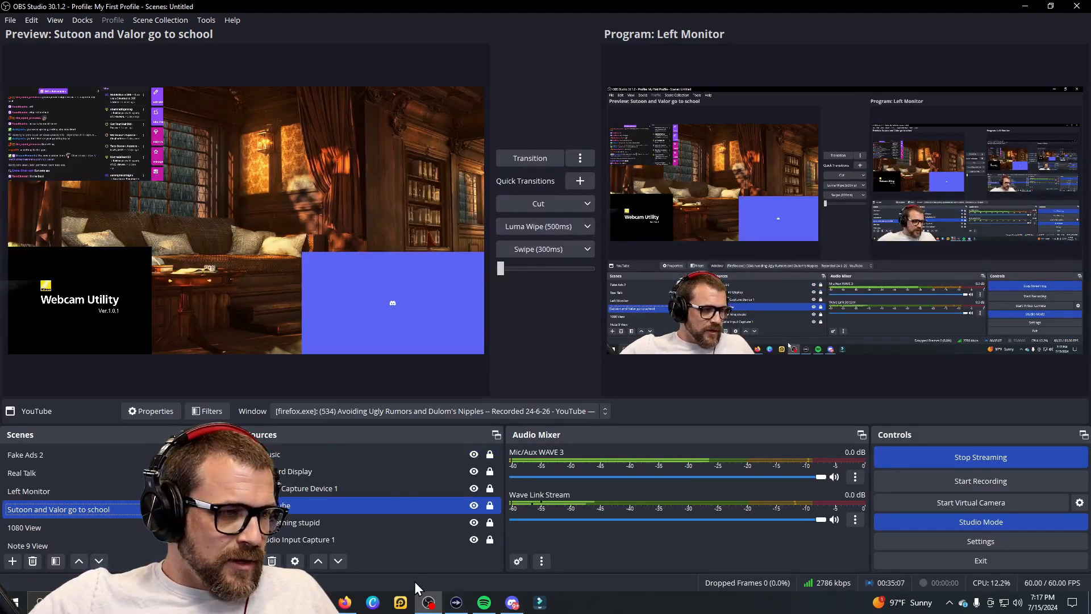
pyautogui.click(1024, 7)
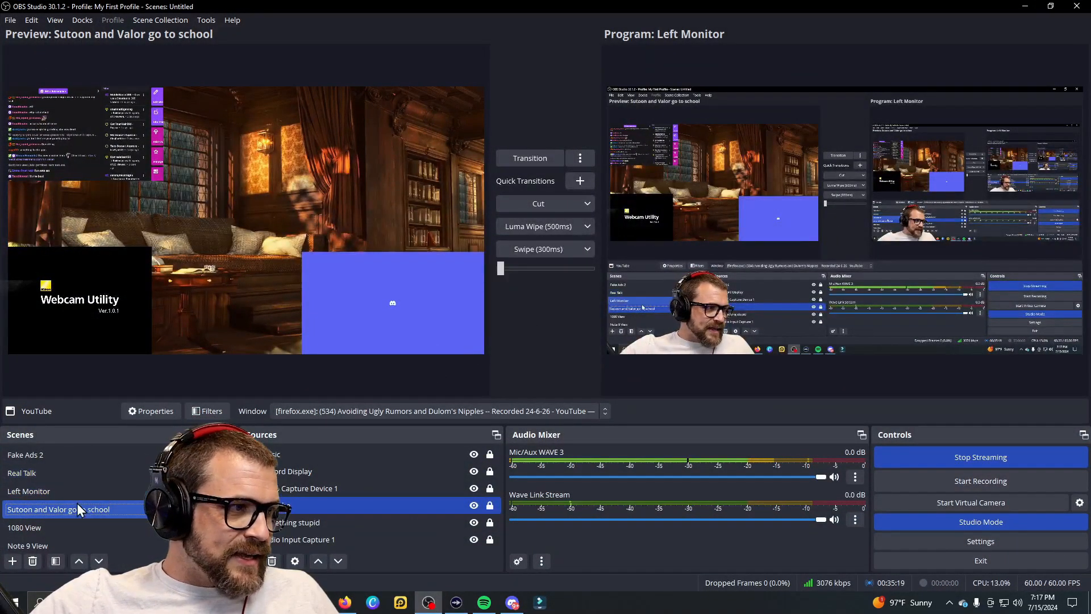
pyautogui.click(67, 544)
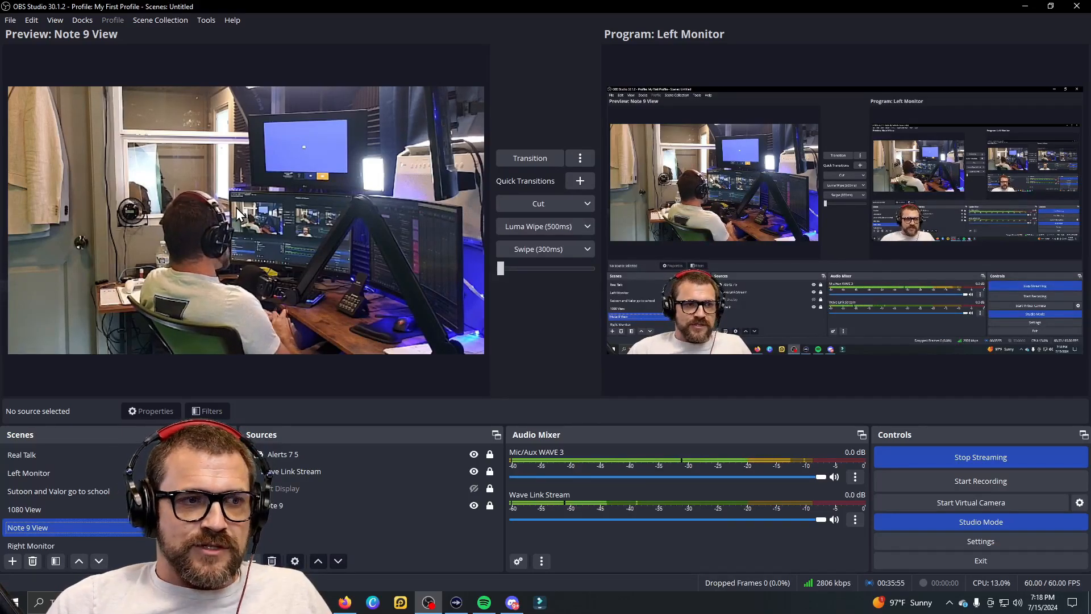
pyautogui.click(73, 509)
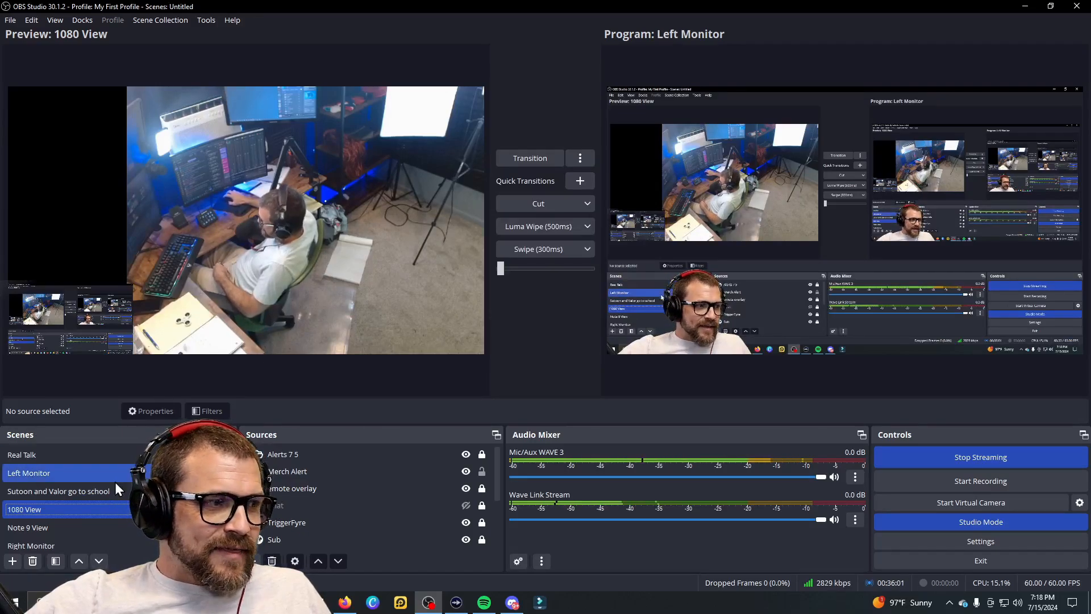
pyautogui.click(52, 528)
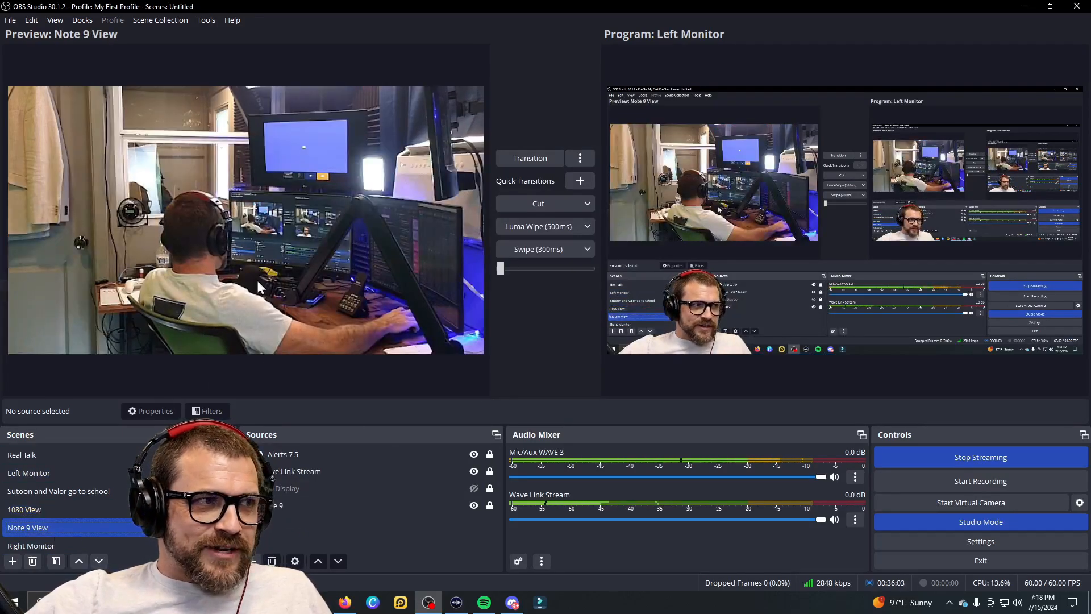